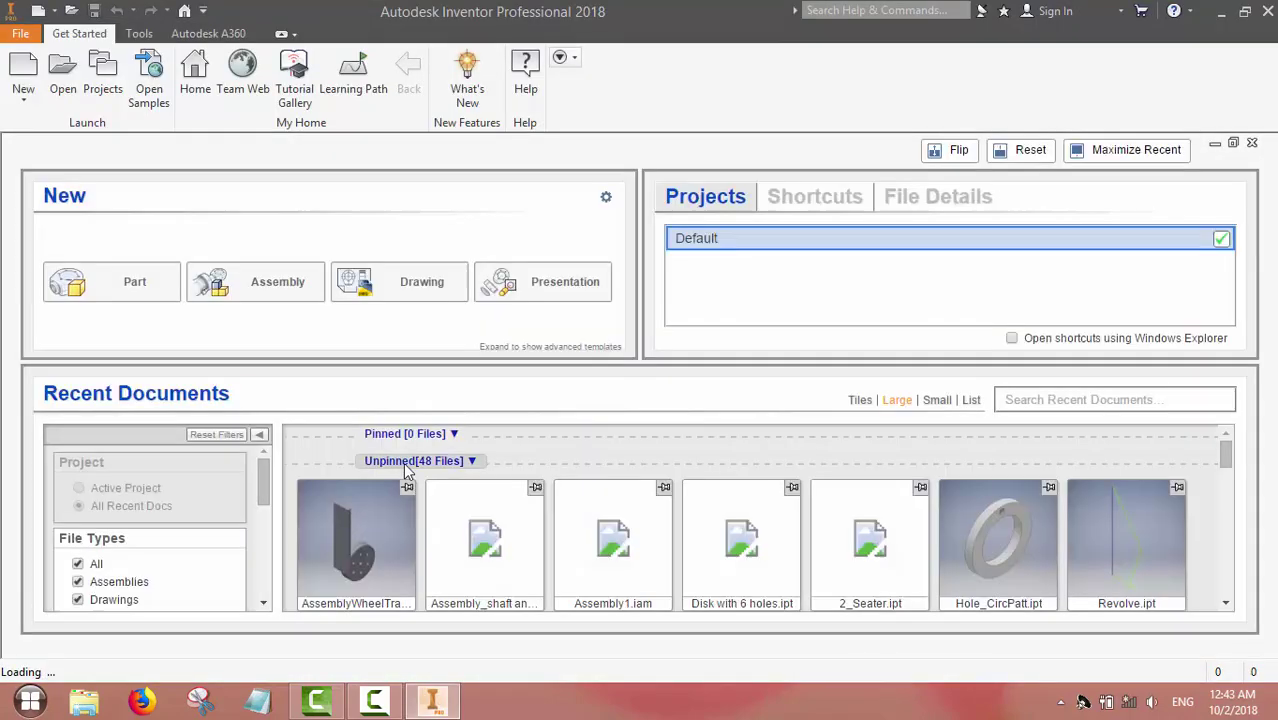
# Step: Create a new part from the Standard (mm).ipt template and start a 2D sketch on the XY plane
pyautogui.click(23, 72)
pyautogui.doubleClick(649, 182)
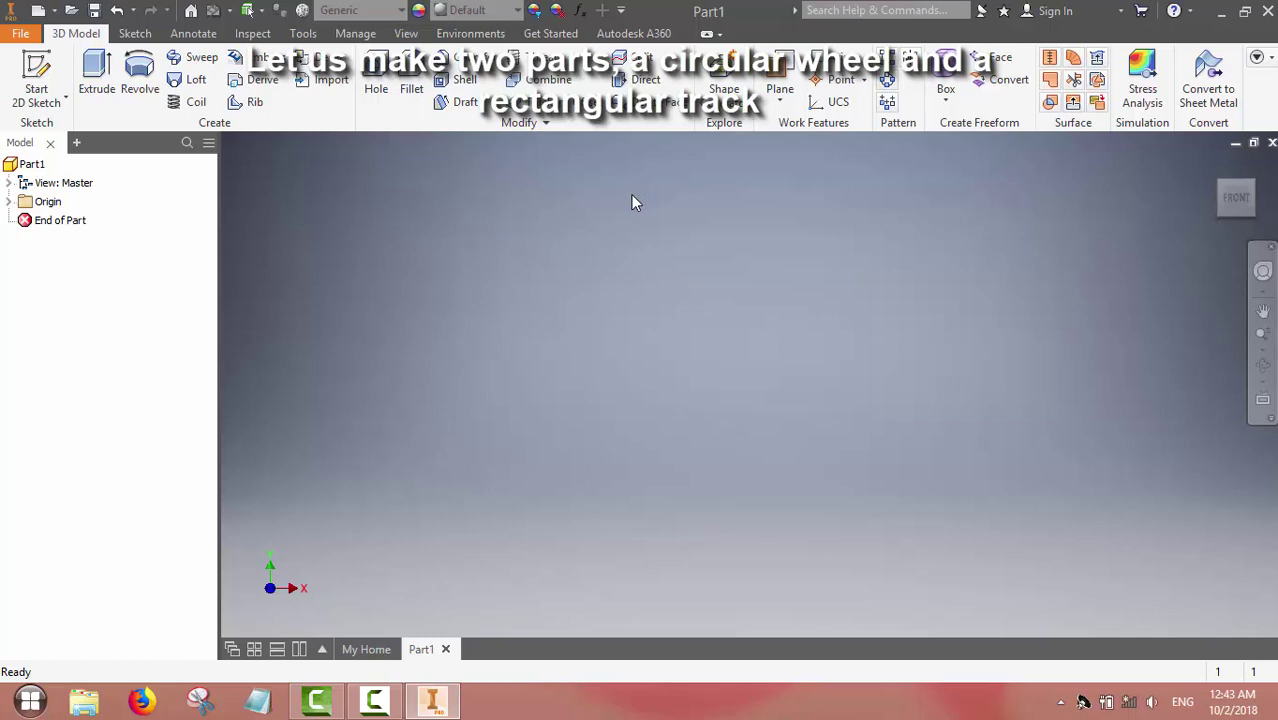
pyautogui.click(36, 70)
pyautogui.click(662, 250)
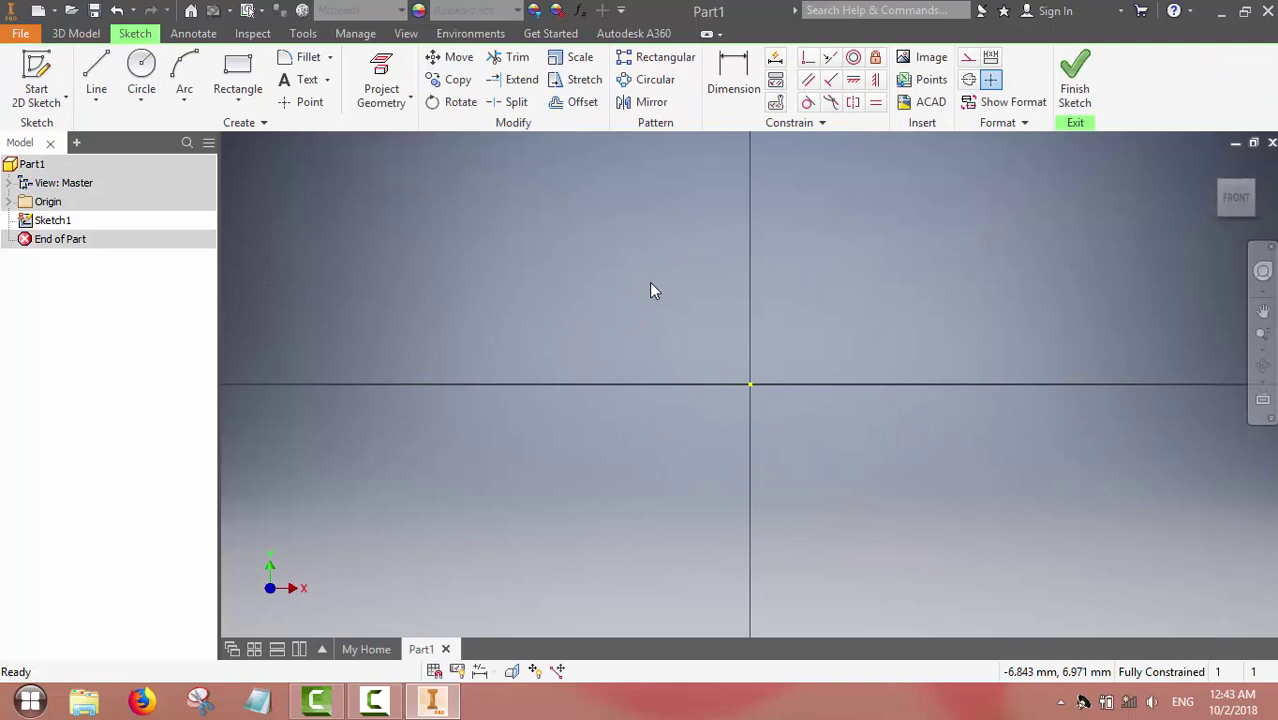
# Step: Sketch a center-point circle about 29 mm in diameter, centered on the origin
pyautogui.click(141, 98)
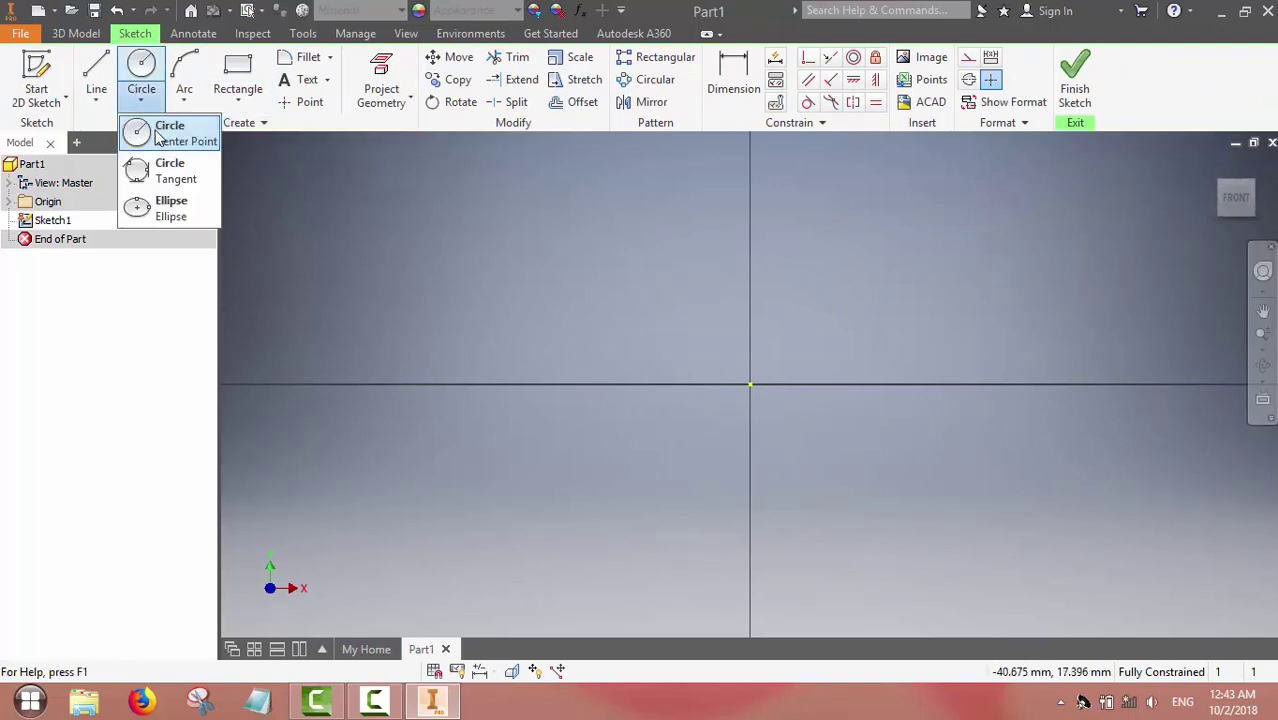
pyautogui.click(162, 133)
pyautogui.click(750, 384)
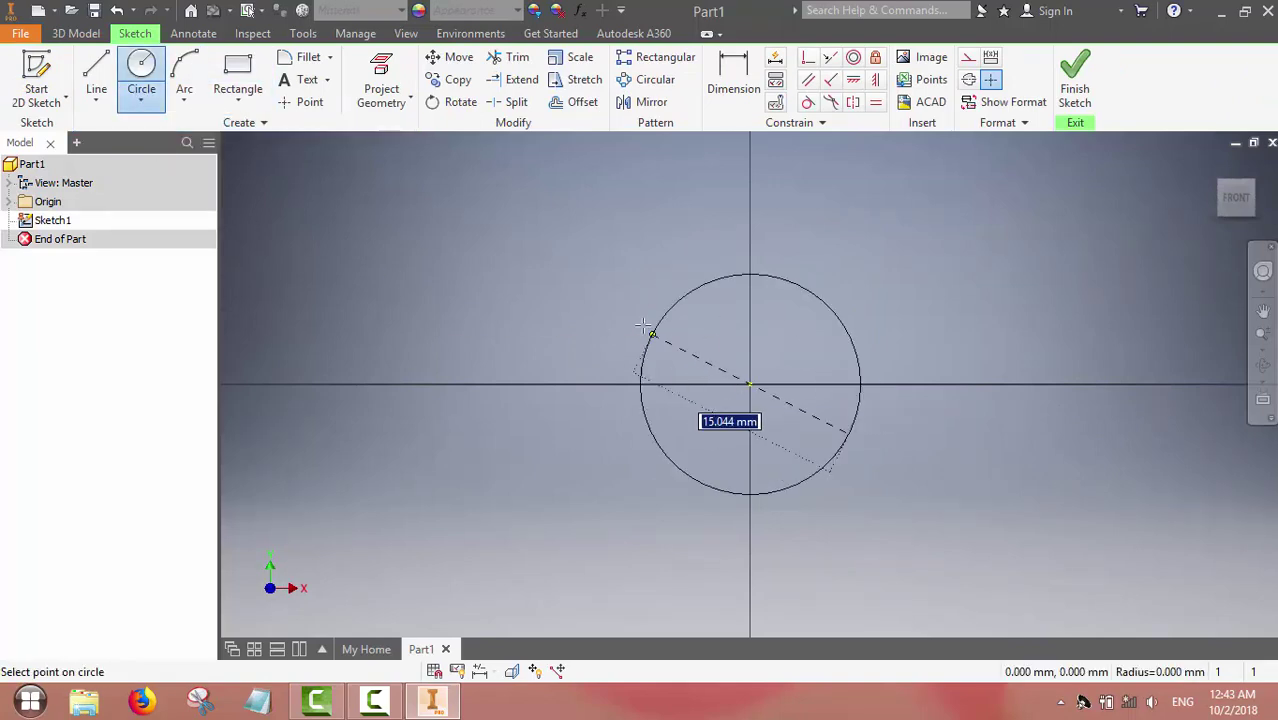
pyautogui.click(552, 304)
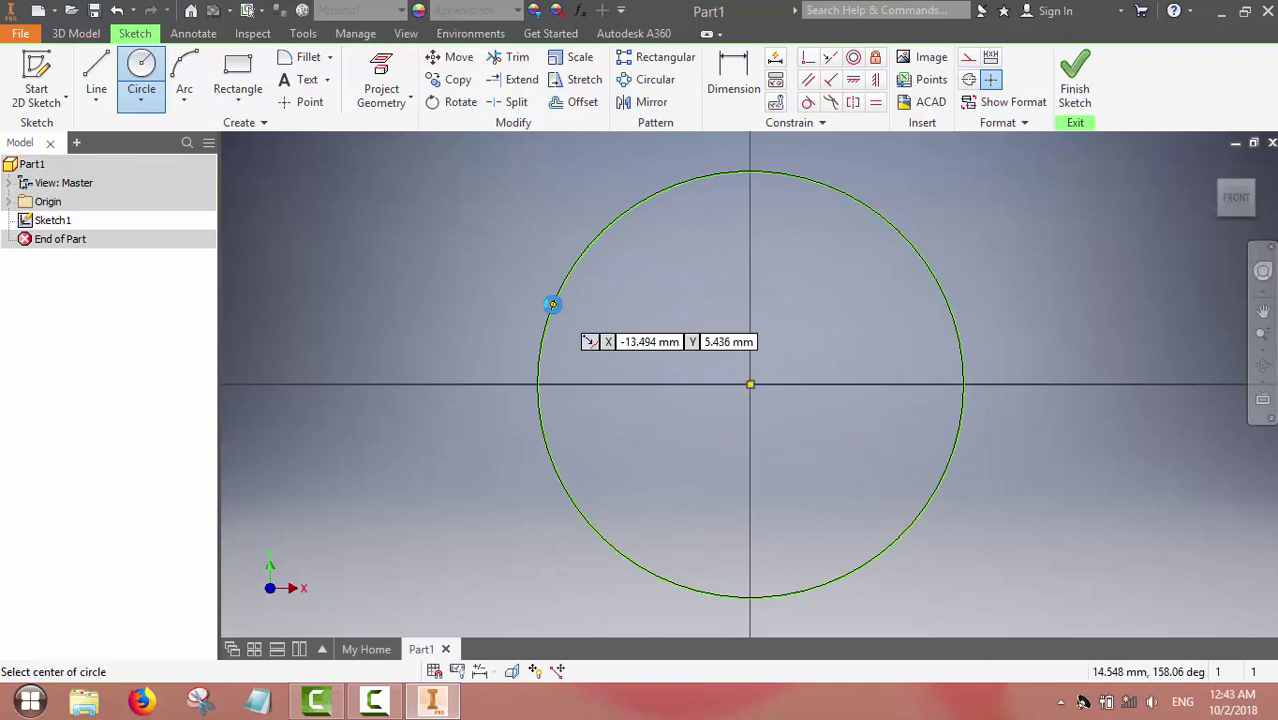
# Step: Dimension the circle's diameter as 100 mm and finish the sketch
pyautogui.press('d')
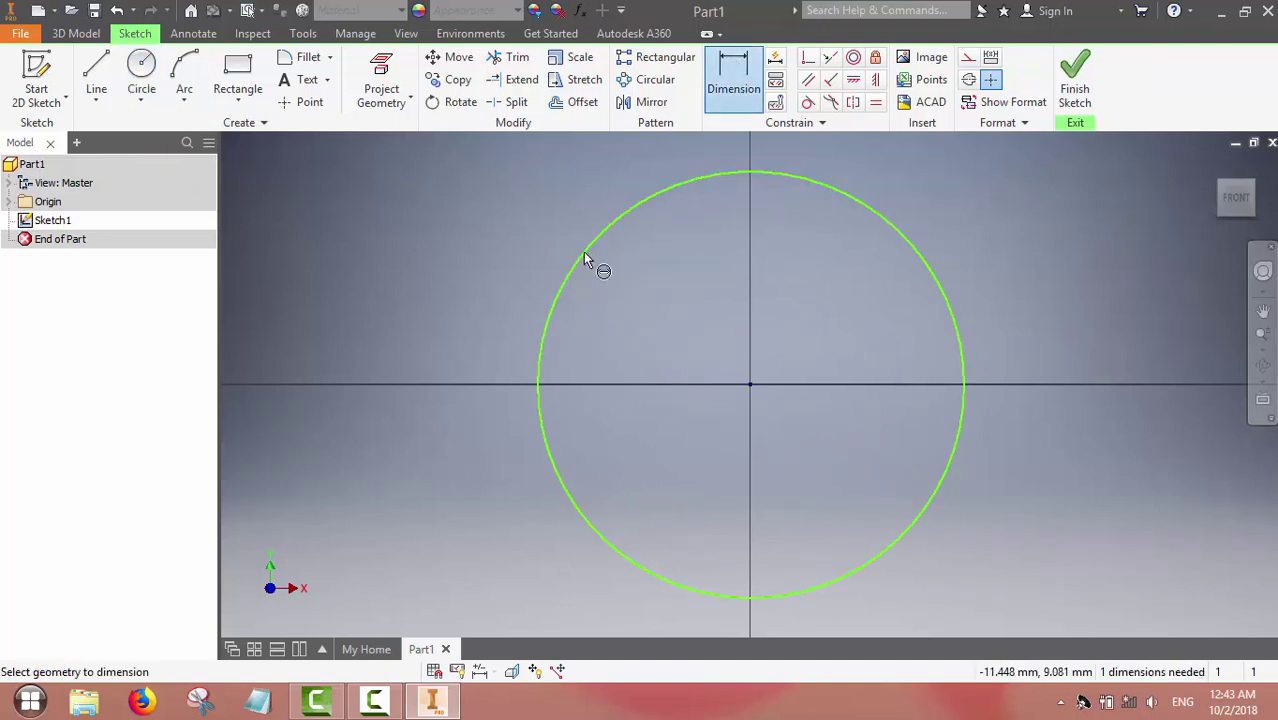
pyautogui.click(585, 256)
pyautogui.click(466, 258)
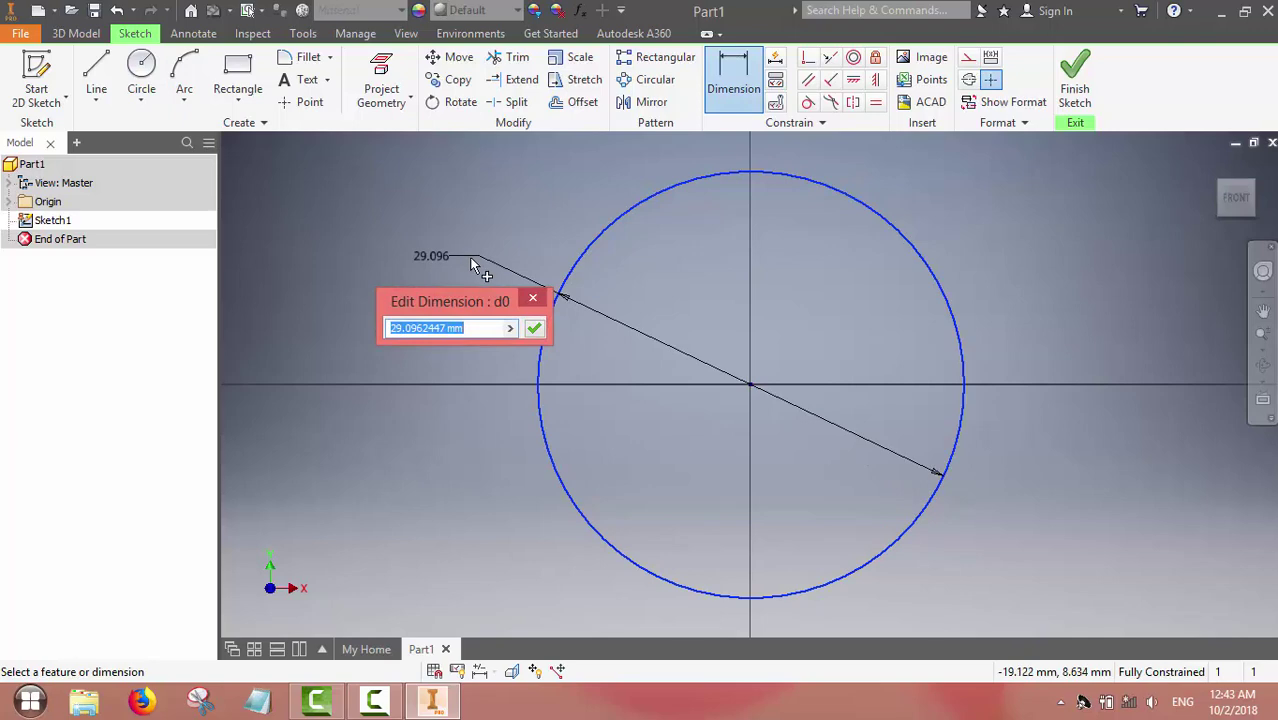
pyautogui.write('100')
pyautogui.press('Return')
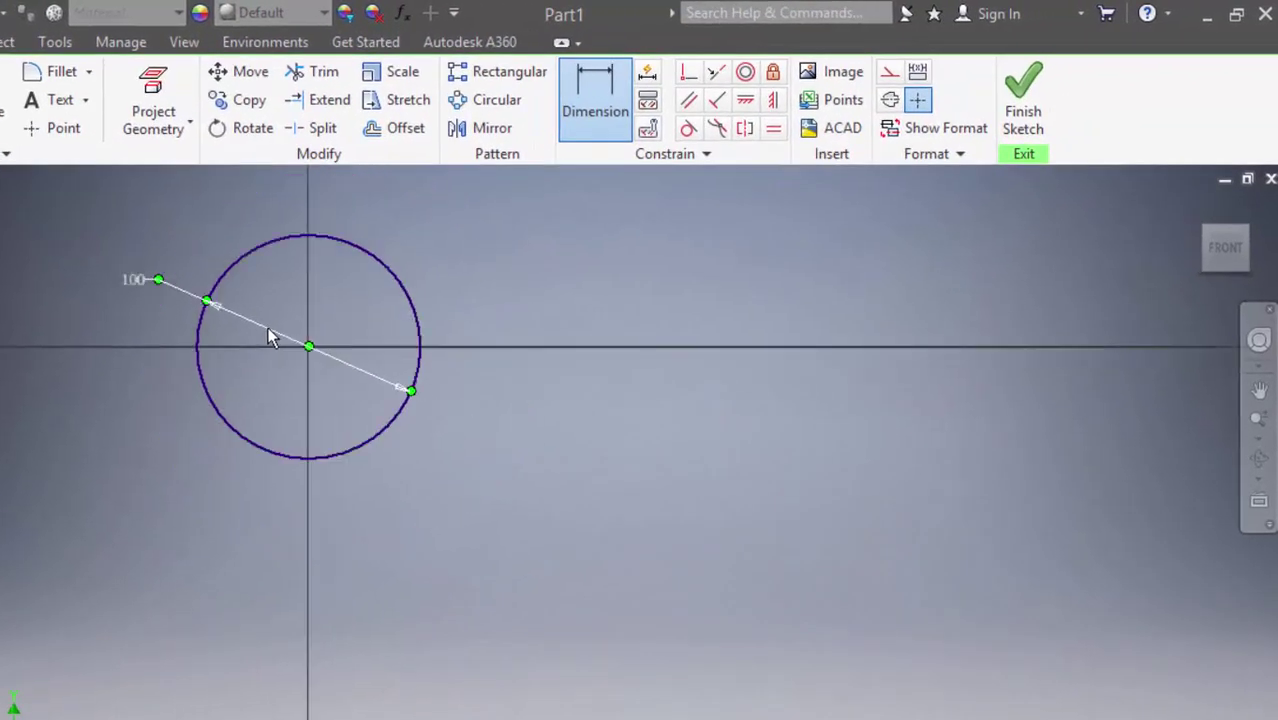
pyautogui.click(1027, 87)
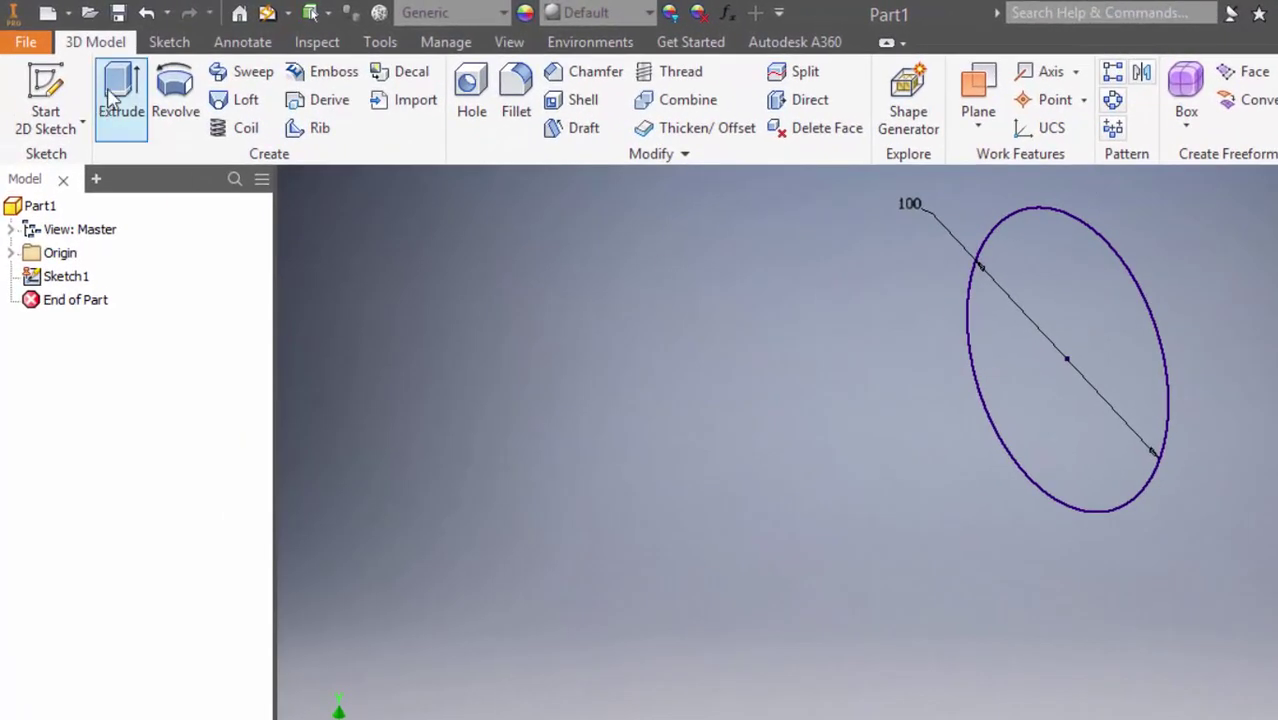
# Step: Extrude the circle profile by a distance of 20 mm to form the wheel disk
pyautogui.click(118, 88)
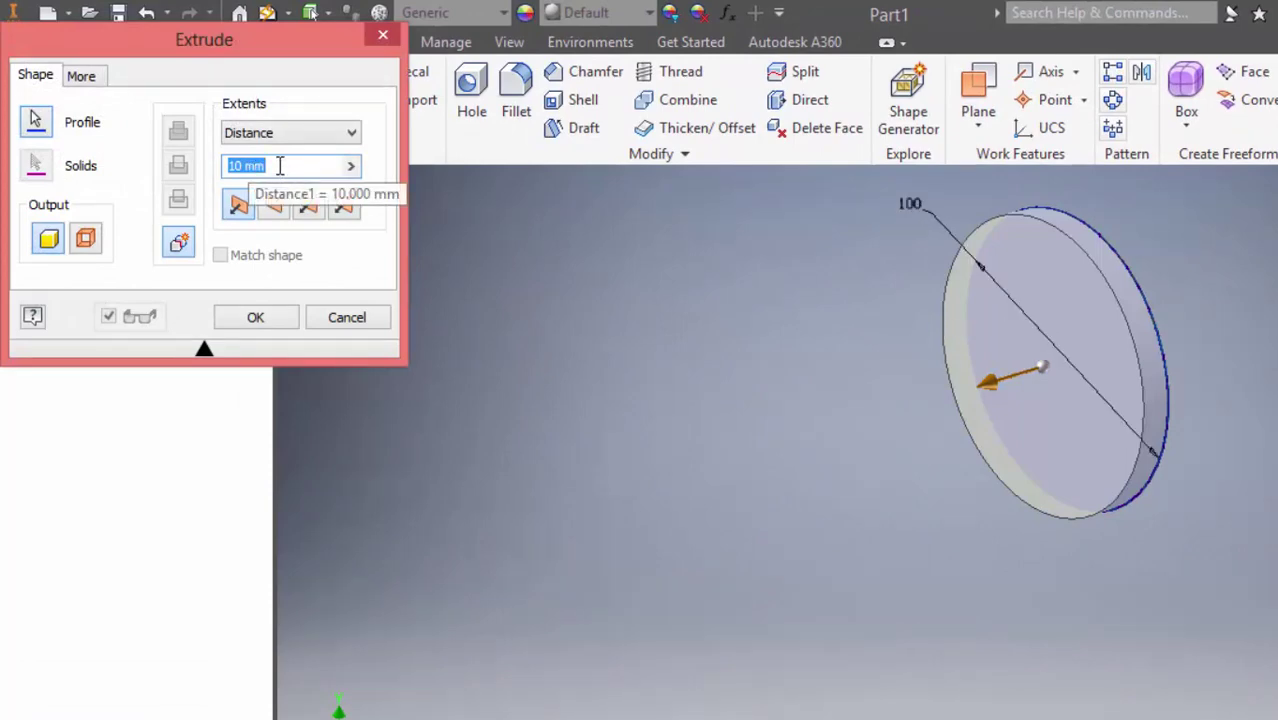
pyautogui.write('20')
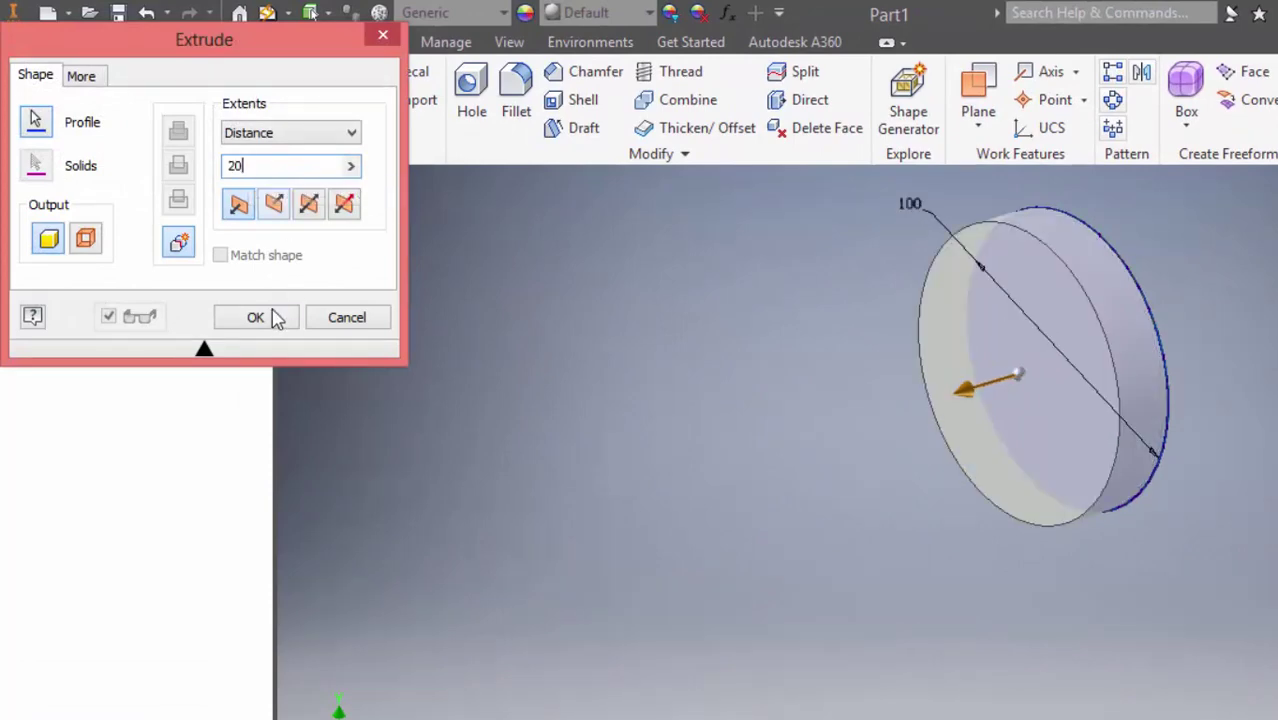
pyautogui.click(256, 318)
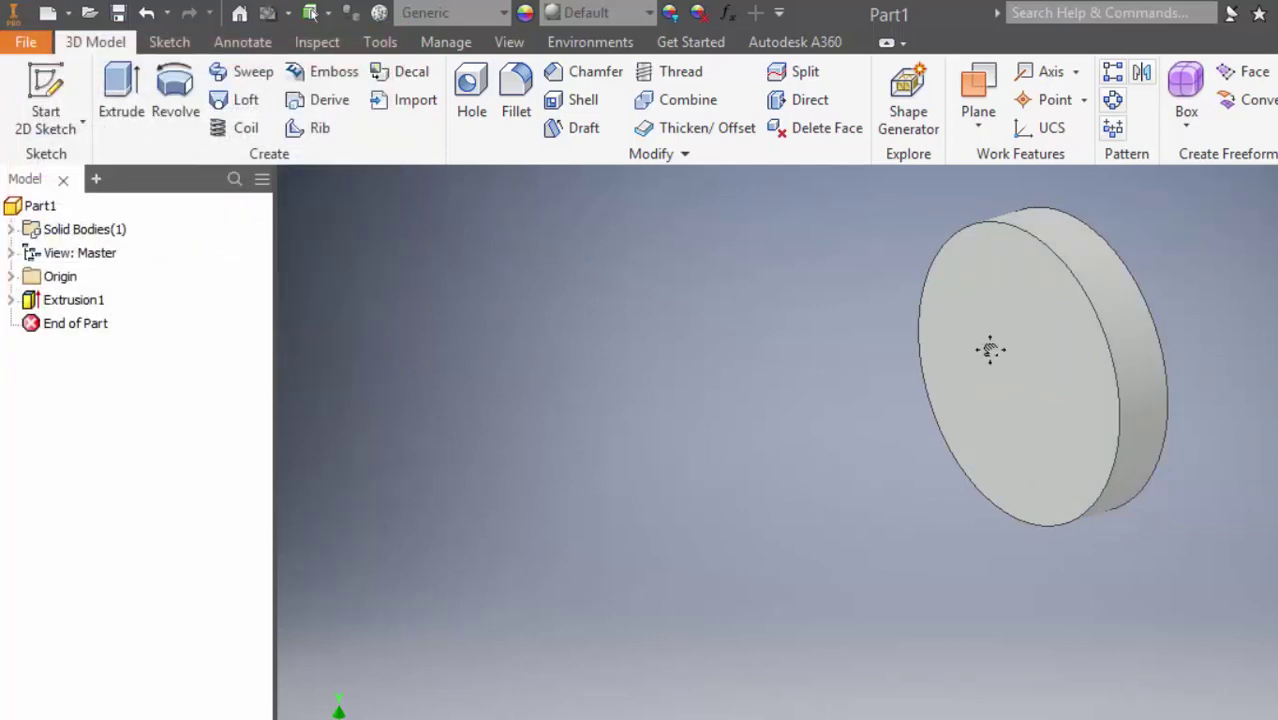
# Step: Add a simple 8 mm hole through all with linear placement, near the upper edge of the disk's front face
pyautogui.moveTo(990, 349); pyautogui.dragTo(820, 460, button='middle')
pyautogui.press('pageup')
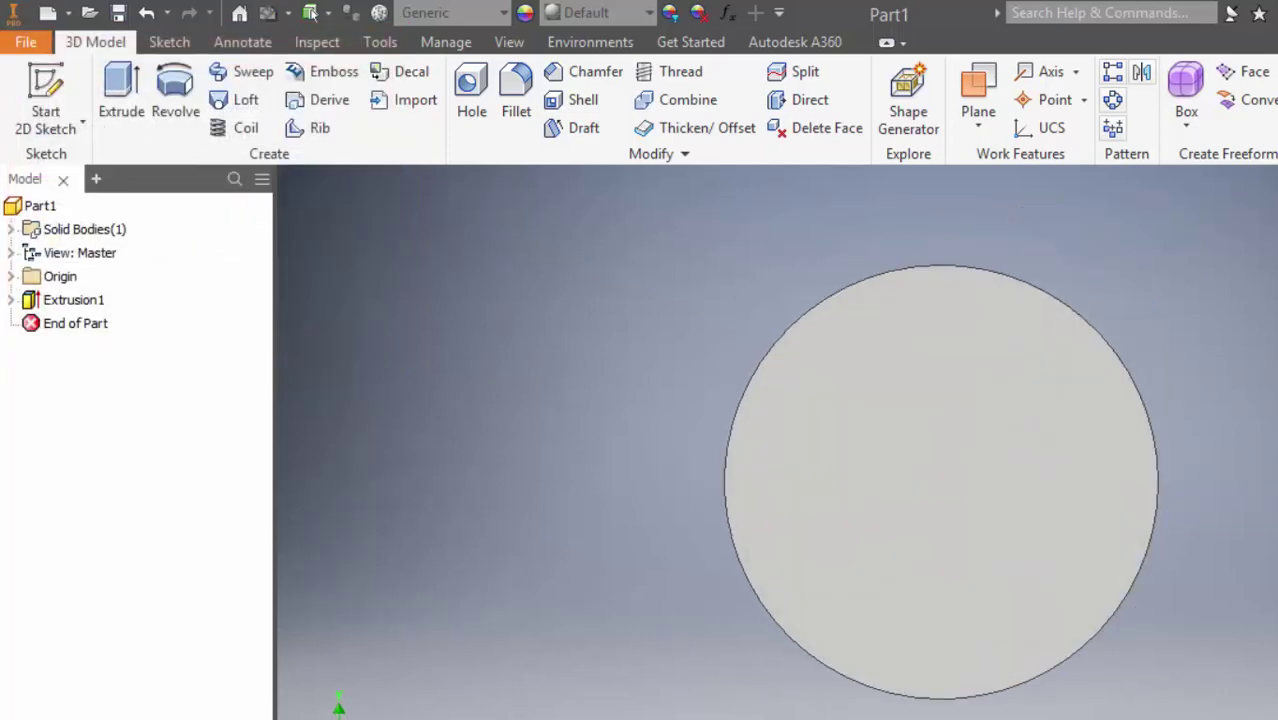
pyautogui.click(472, 90)
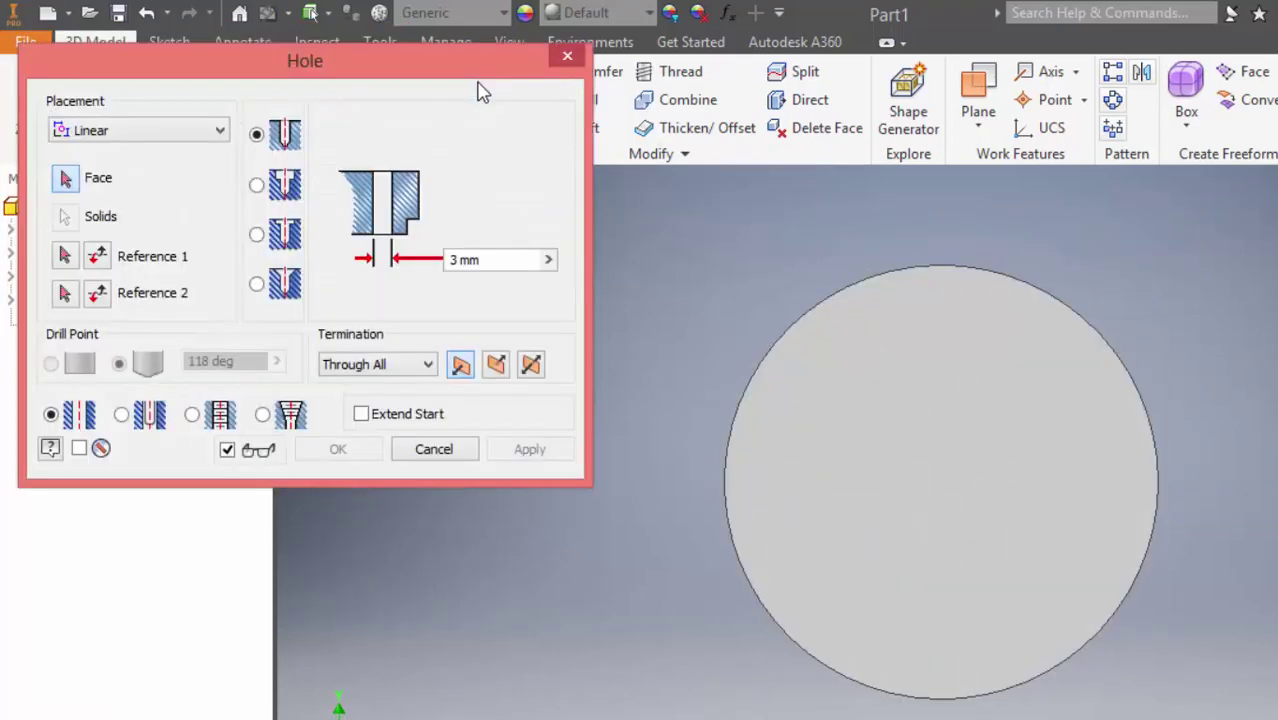
pyautogui.click(220, 133)
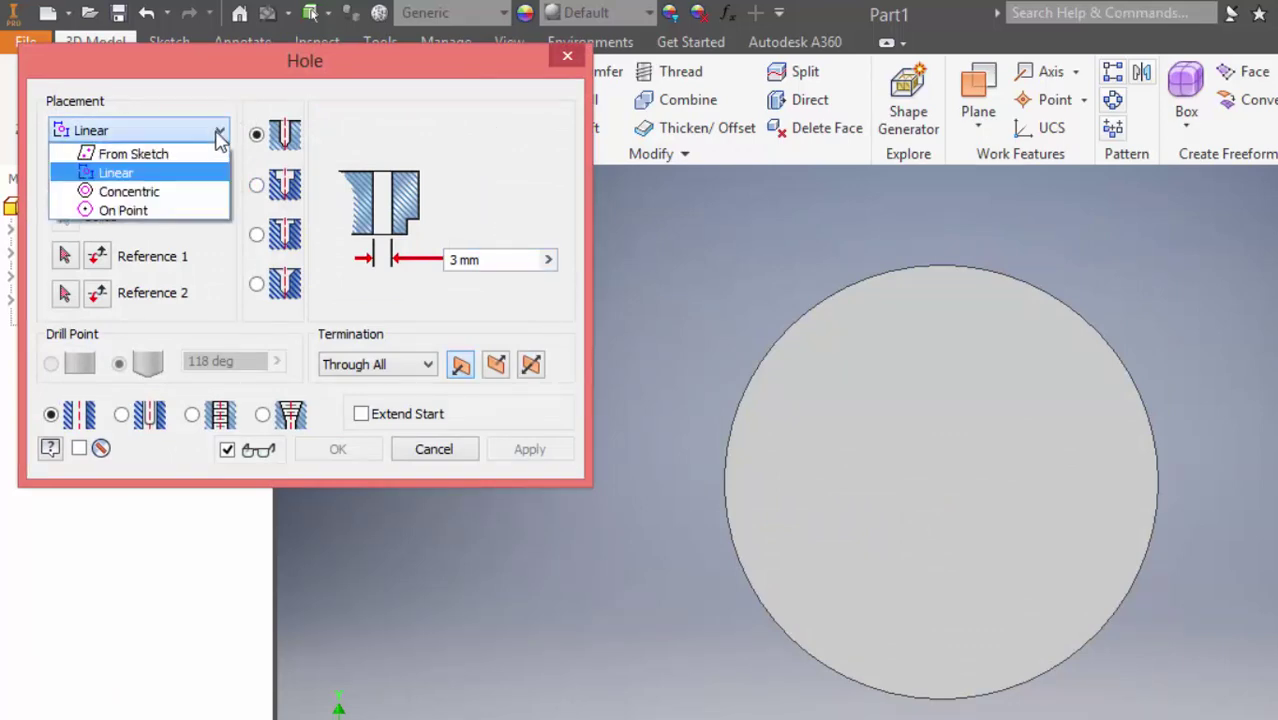
pyautogui.click(118, 173)
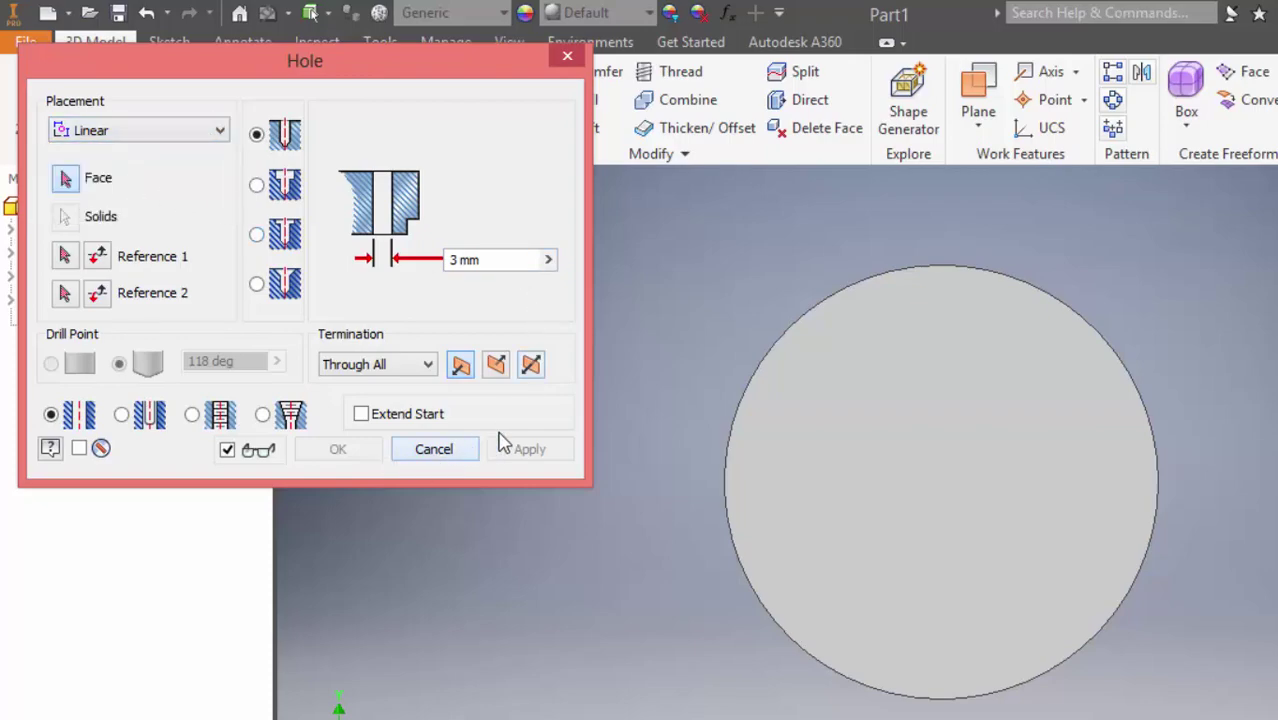
pyautogui.click(943, 334)
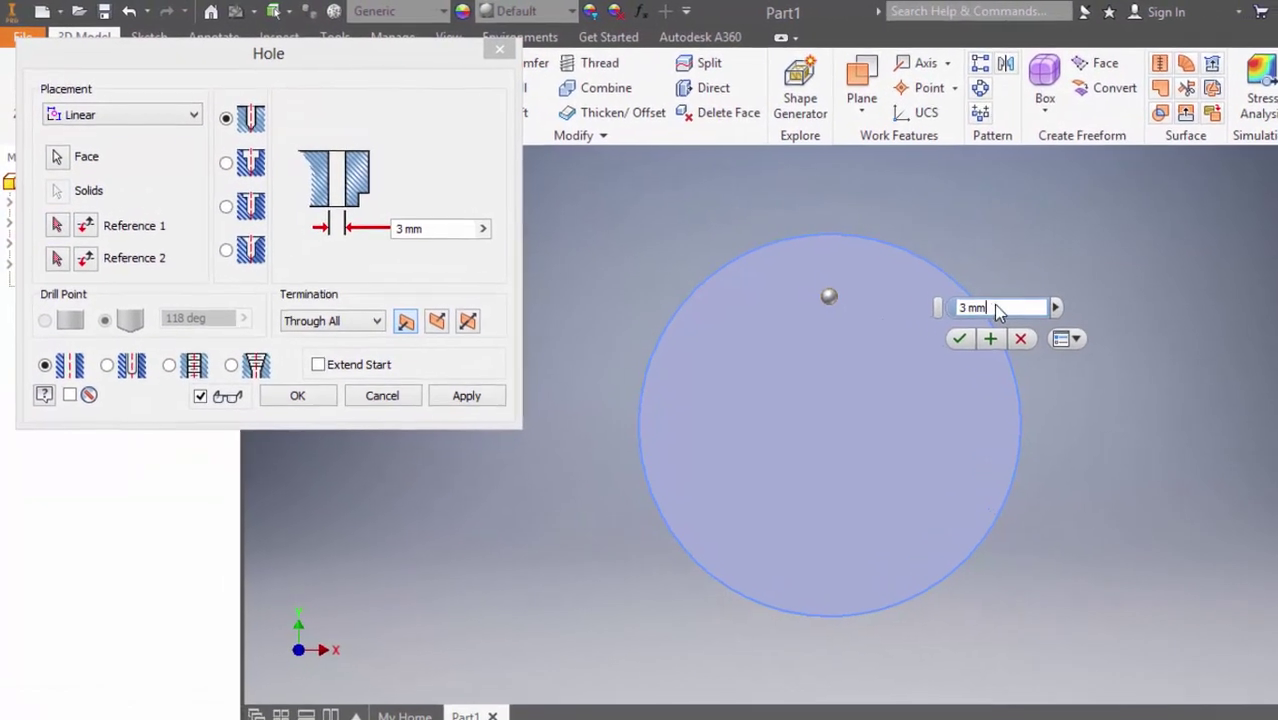
pyautogui.press('BackSpace')
pyautogui.press('BackSpace')
pyautogui.press('BackSpace')
pyautogui.press('BackSpace')
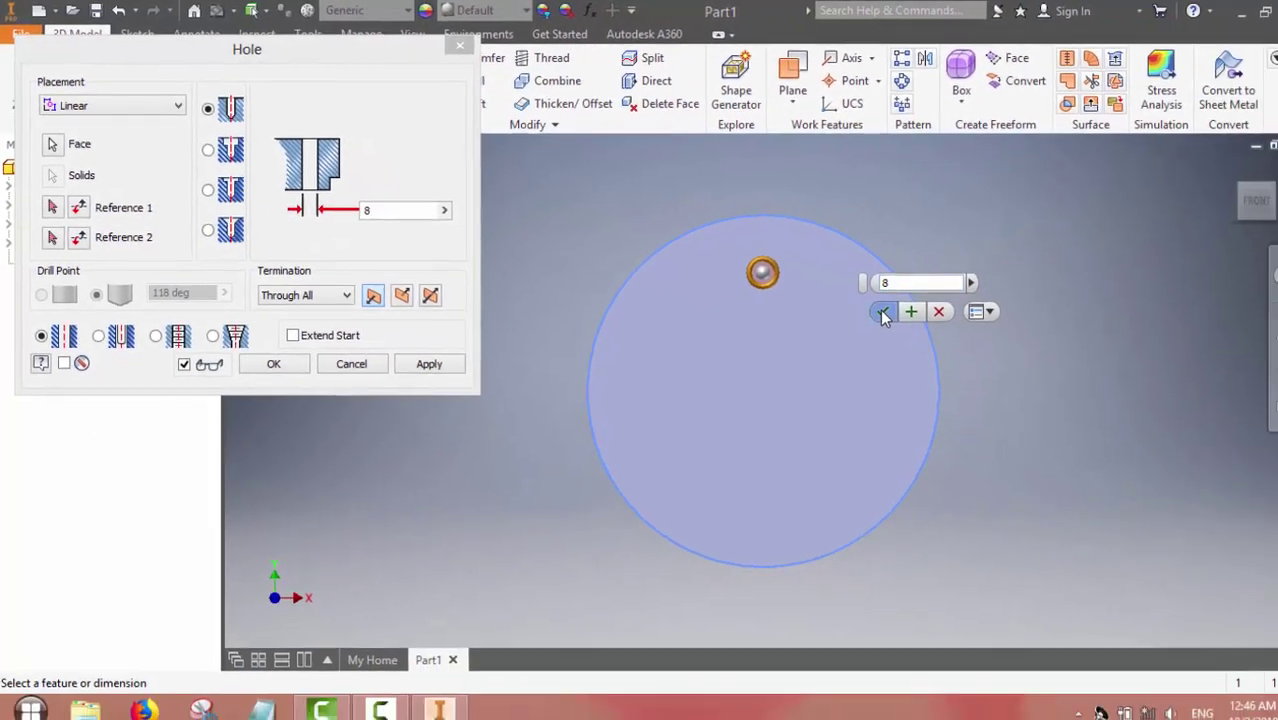
pyautogui.click(1082, 382)
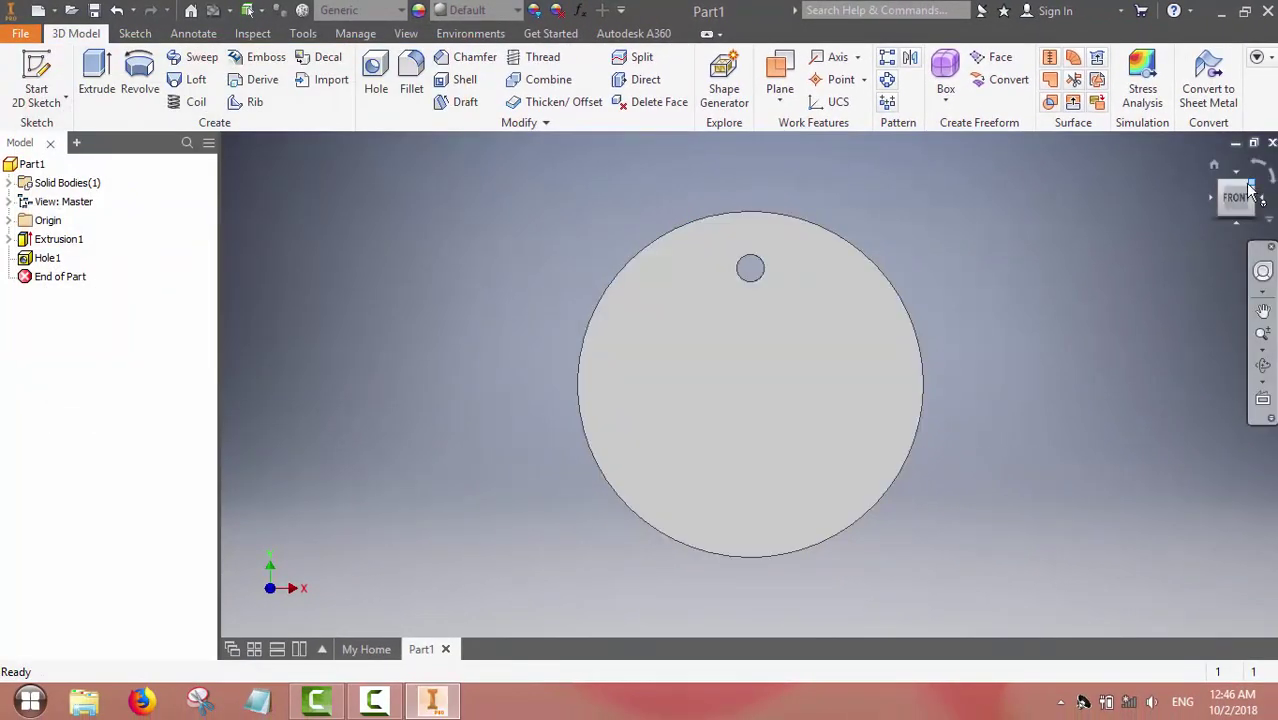
# Step: Create a circular pattern of the hole around the disk's axis with 6 occurrences over 360 degrees
pyautogui.moveTo(1249, 190); pyautogui.dragTo(1244, 191)
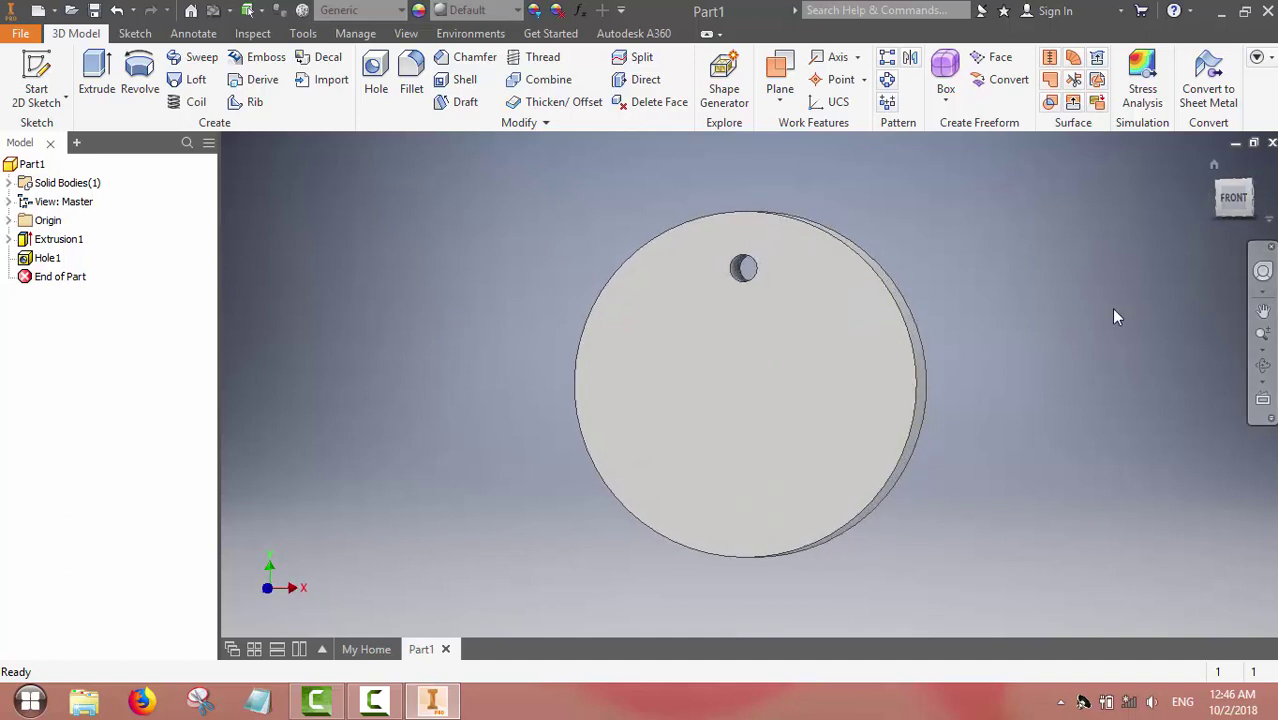
pyautogui.click(887, 79)
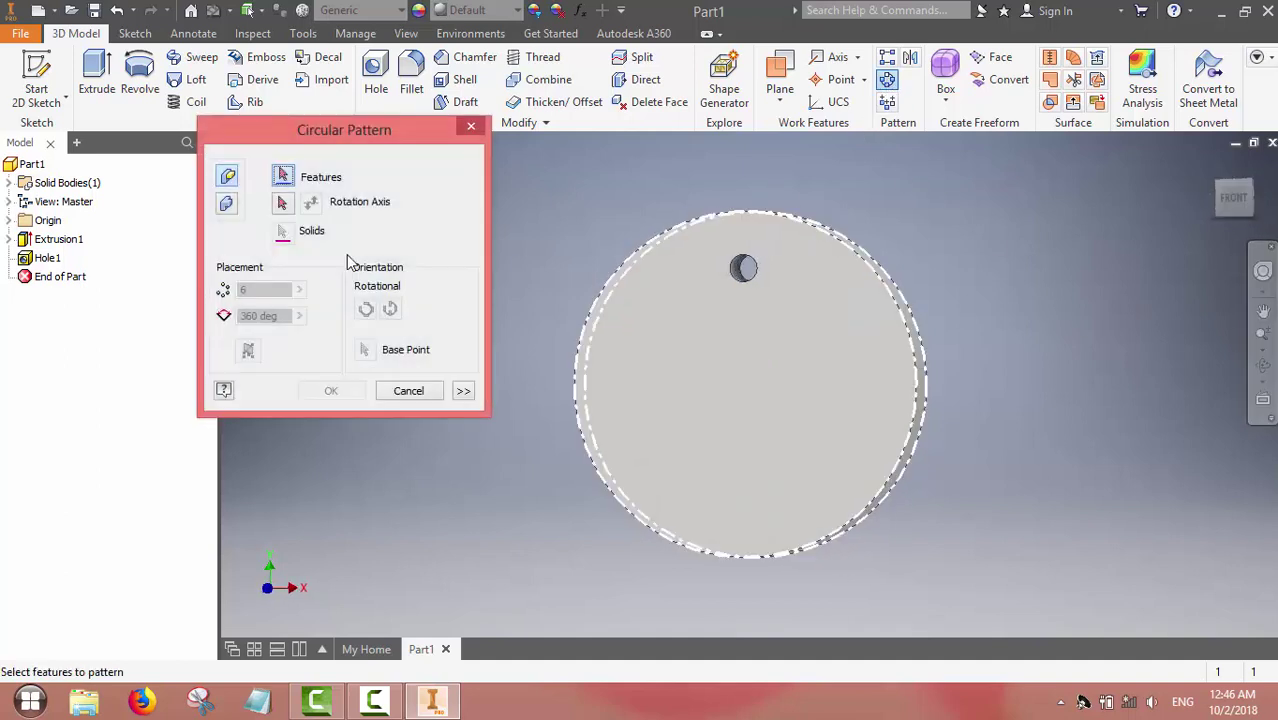
pyautogui.click(745, 266)
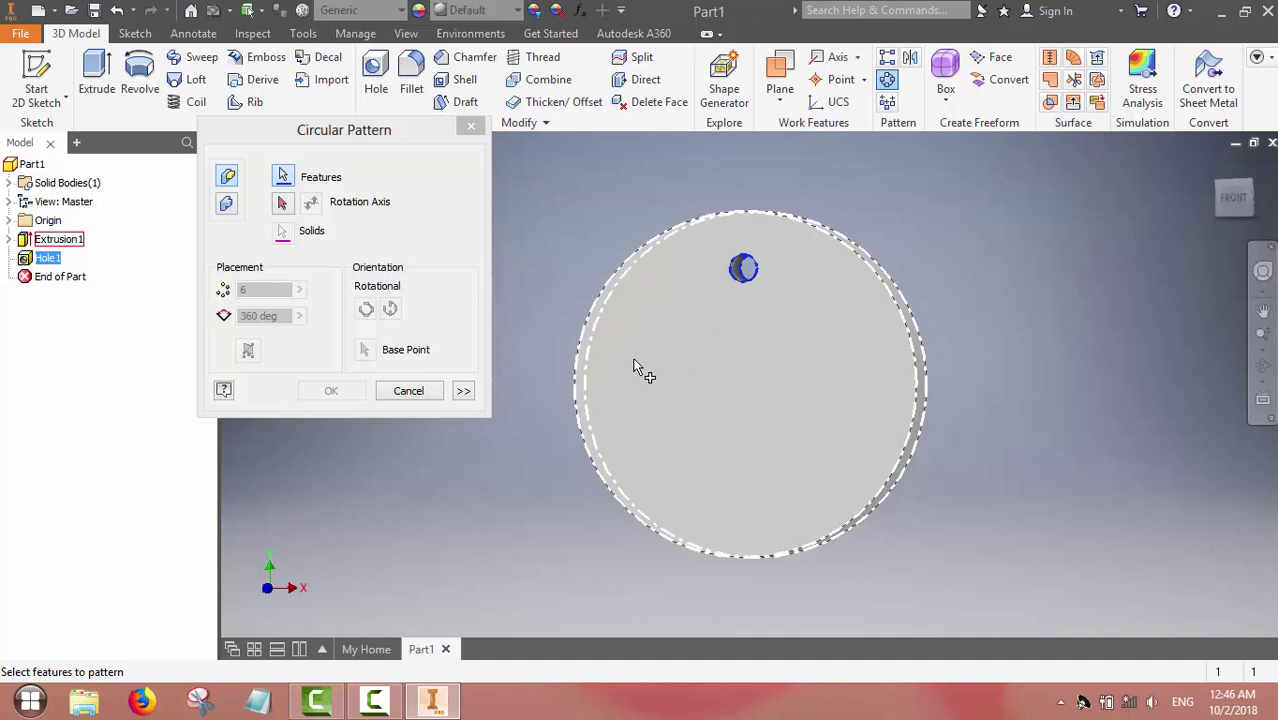
pyautogui.click(282, 202)
pyautogui.click(907, 315)
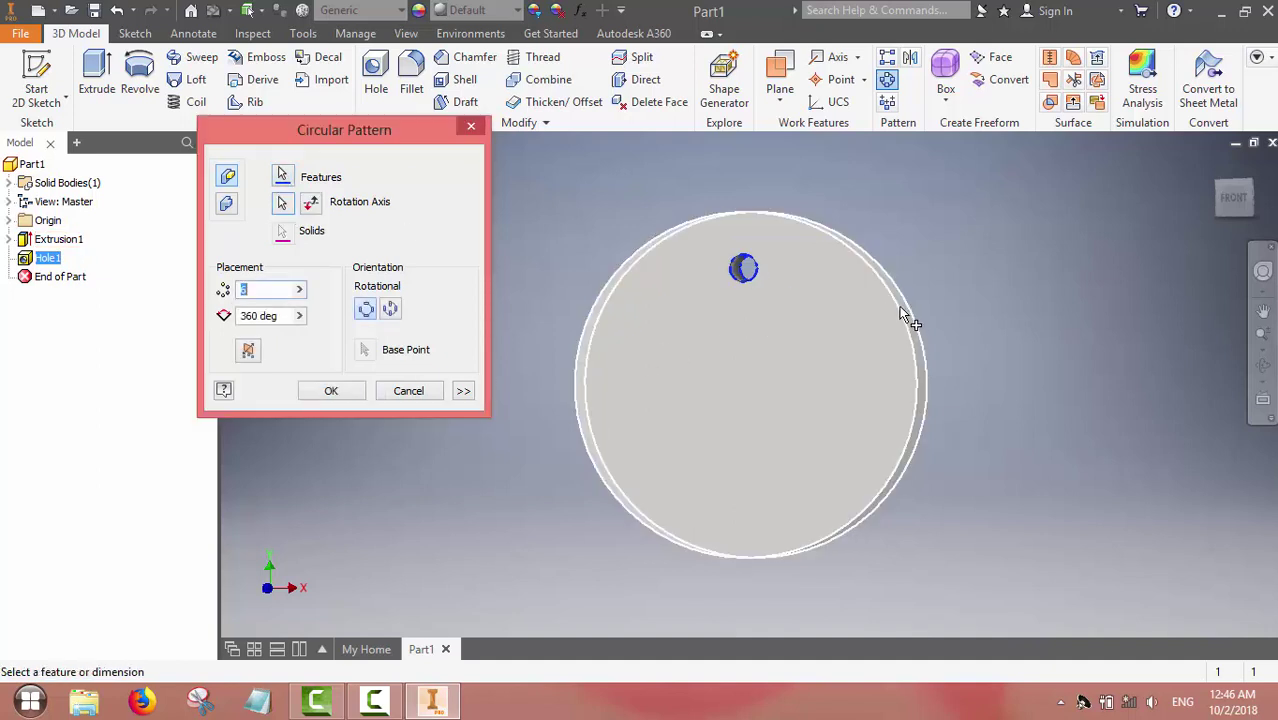
pyautogui.click(259, 291)
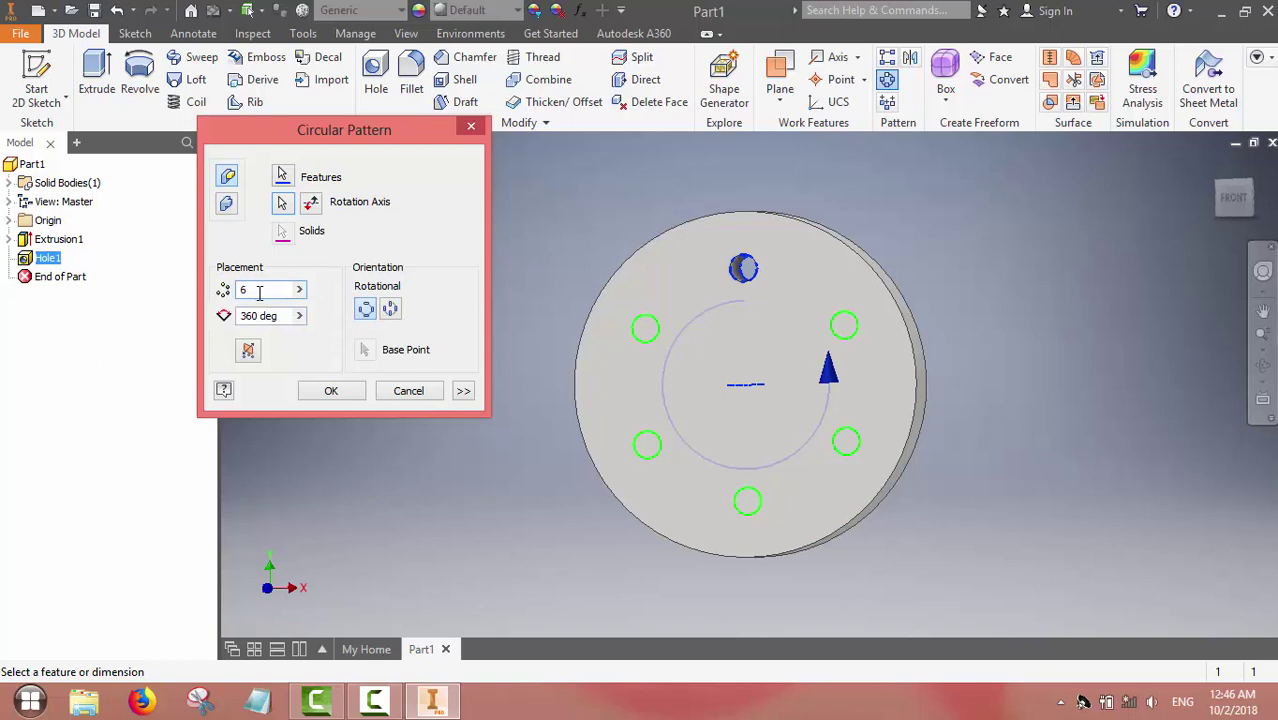
pyautogui.click(331, 391)
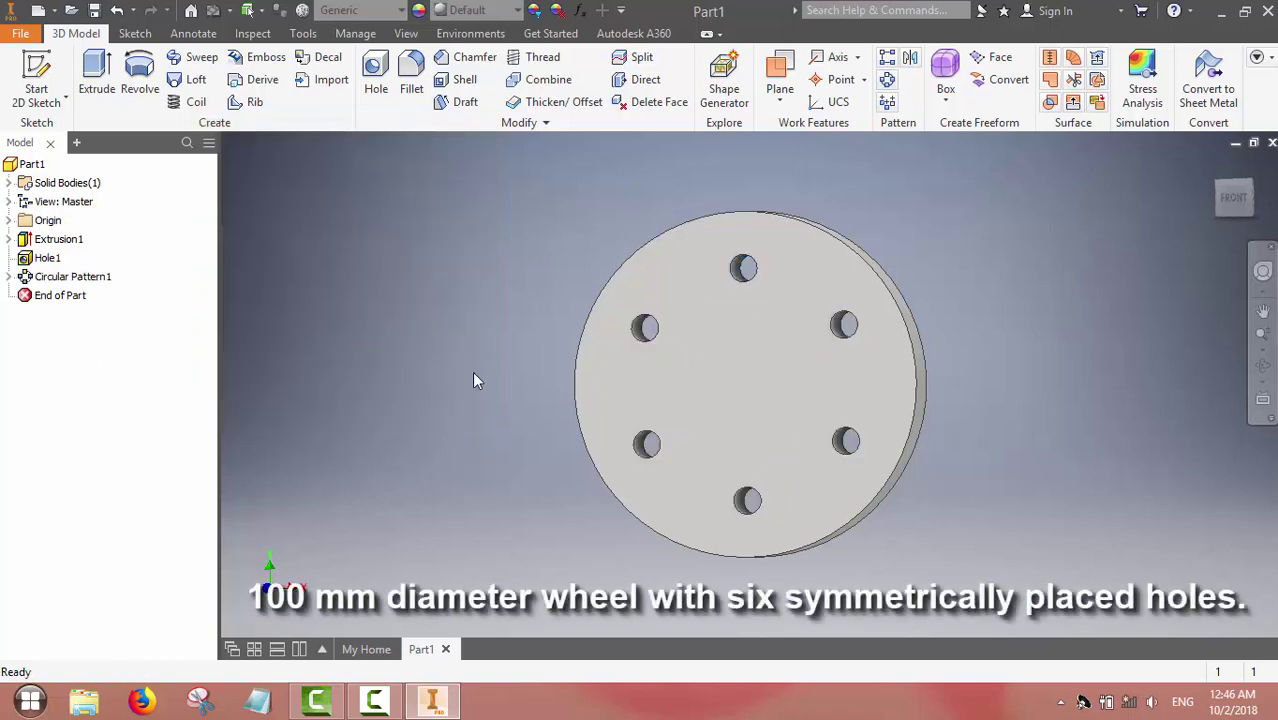
# Step: Save the wheel part under the file name Wheel2 as an Inventor part
pyautogui.click(1234, 197)
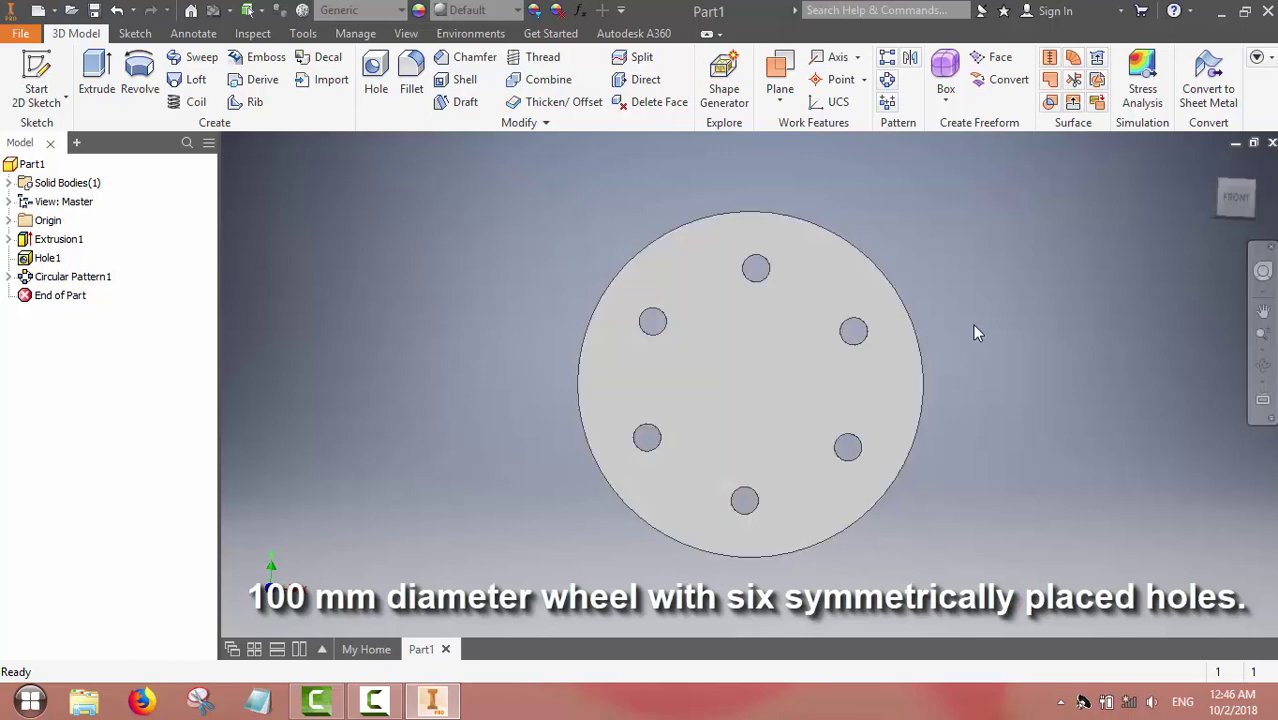
pyautogui.click(22, 35)
pyautogui.moveTo(69, 231)
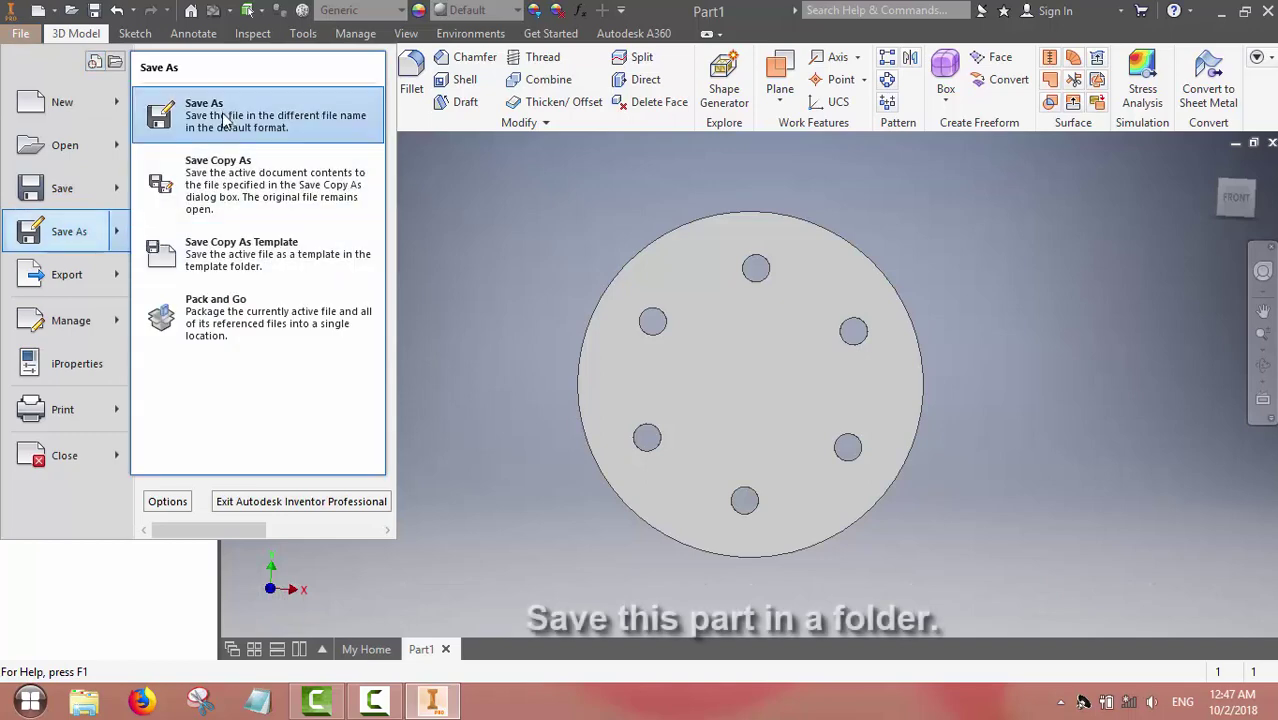
pyautogui.click(225, 118)
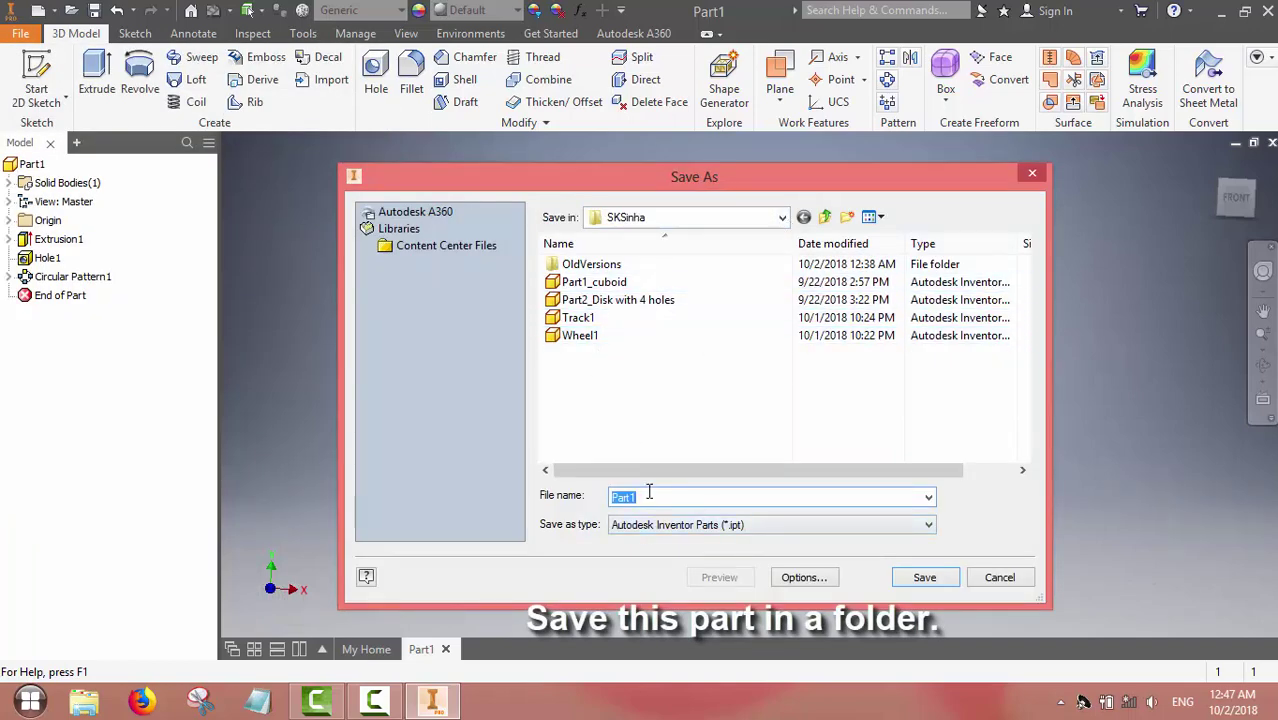
pyautogui.write('Wheel2')
pyautogui.press('Return')
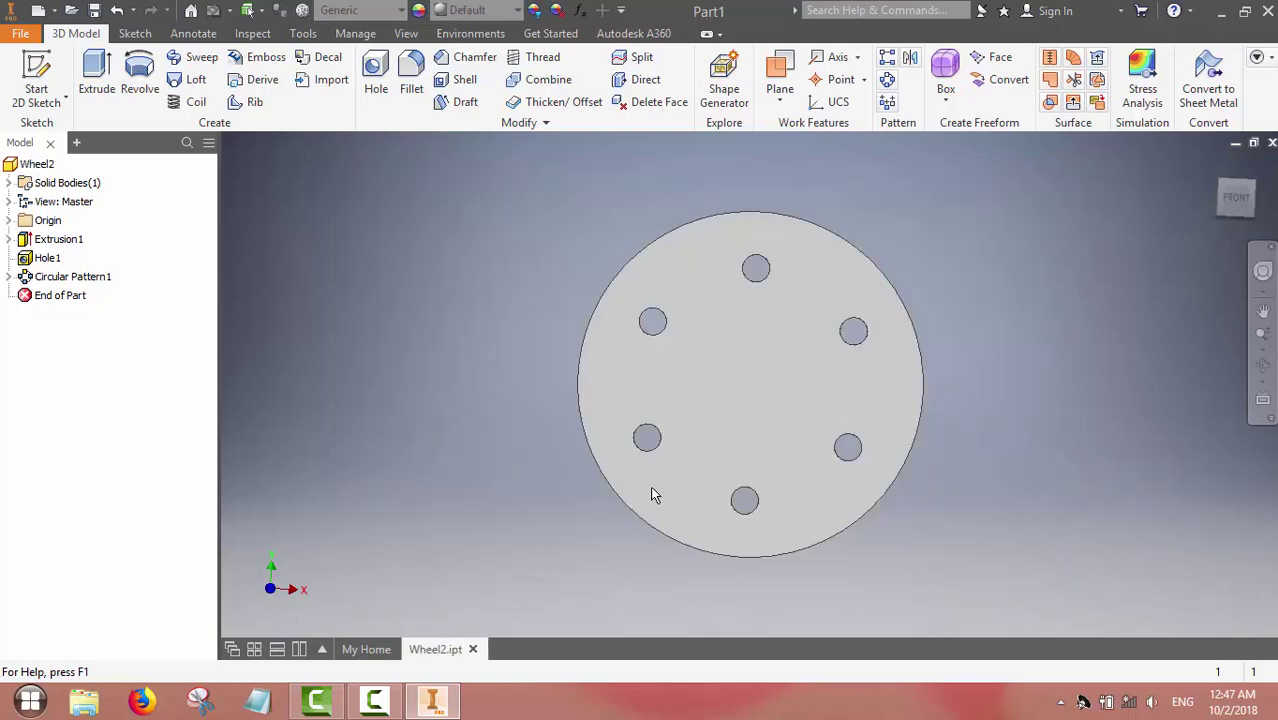
# Step: Create a second part from the metric Standard (mm).ipt template and start a 2D sketch on its XY plane
pyautogui.click(1240, 185)
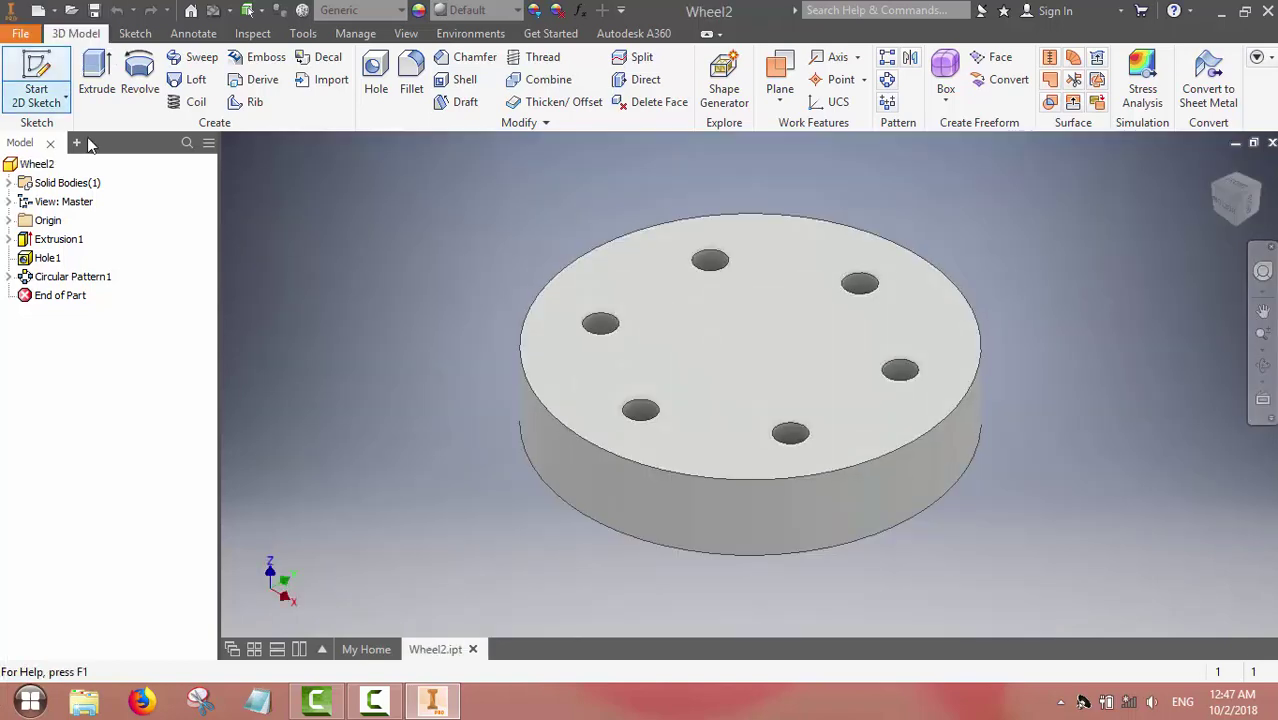
pyautogui.click(18, 38)
pyautogui.click(30, 106)
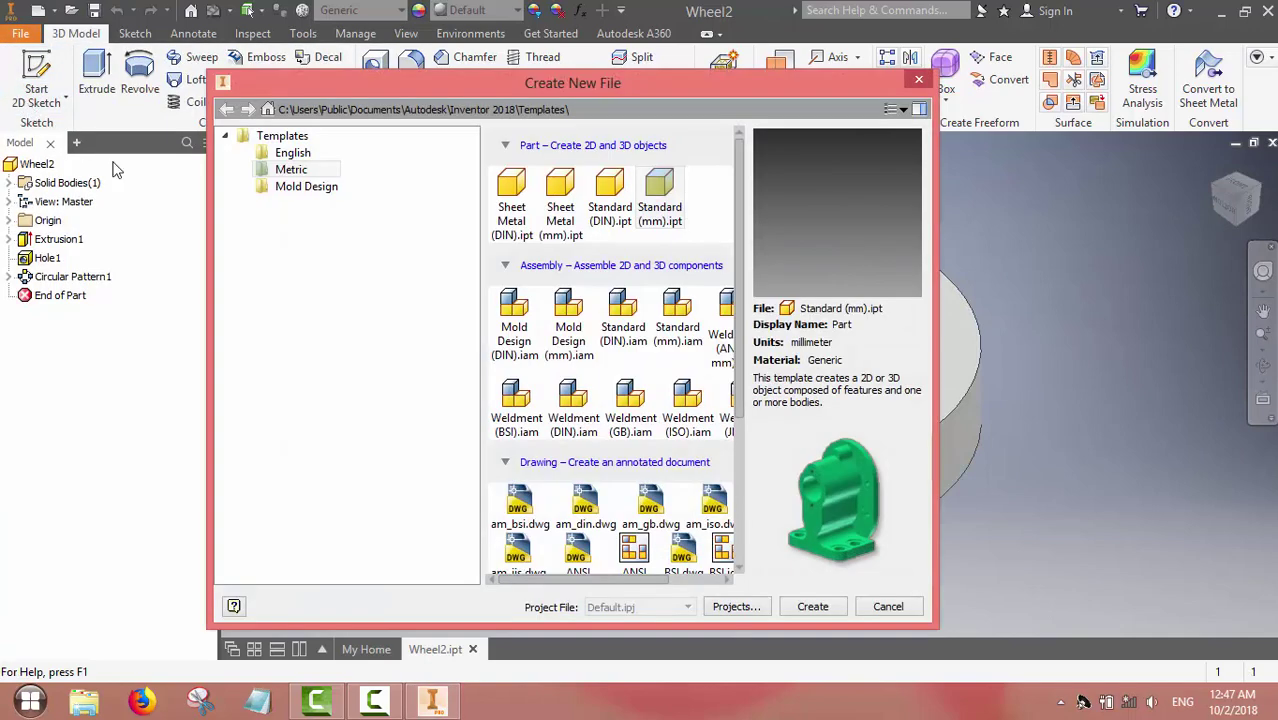
pyautogui.doubleClick(667, 193)
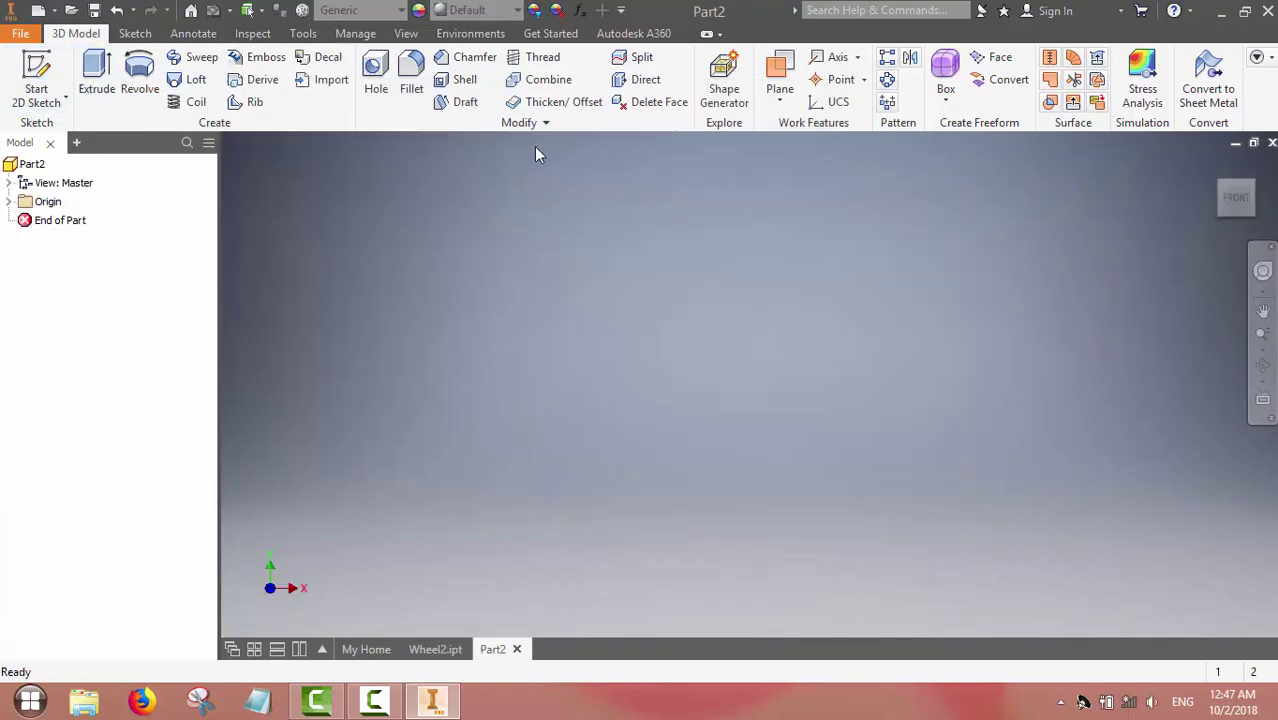
pyautogui.click(36, 75)
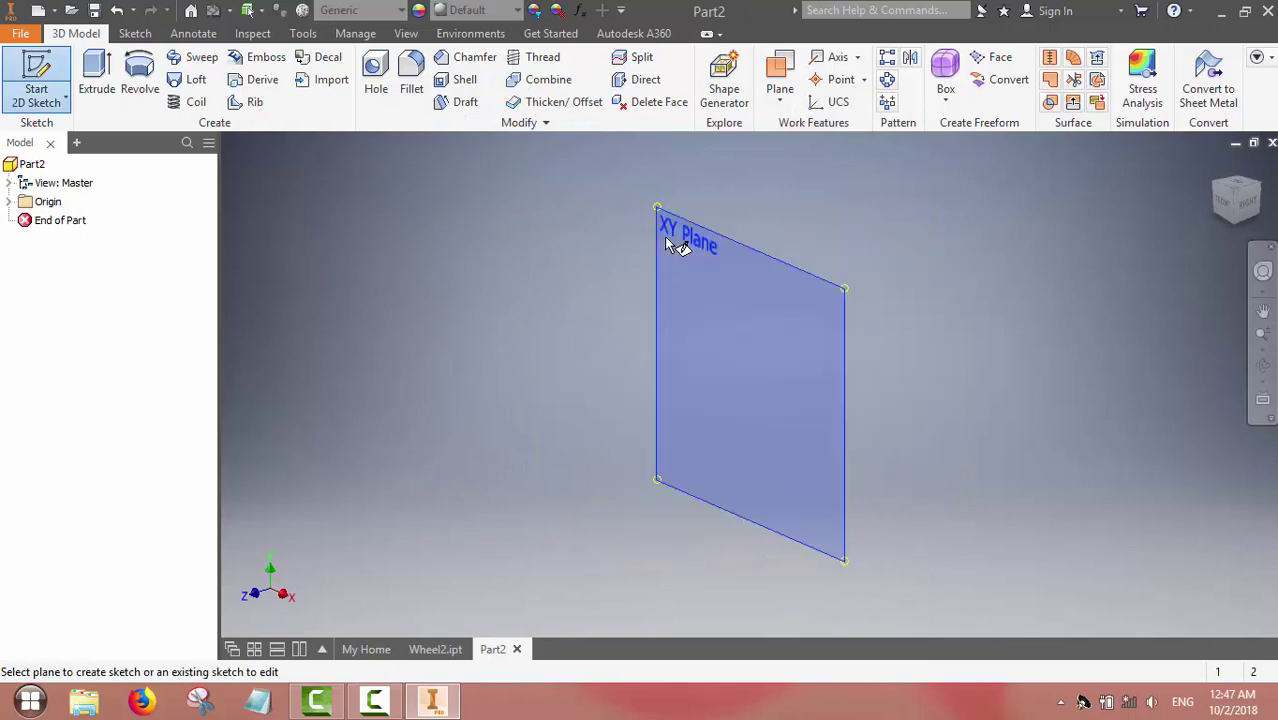
pyautogui.click(676, 242)
# Step: Sketch a two-point center rectangle about 50 mm by 9 mm, centered on the origin
pyautogui.click(238, 100)
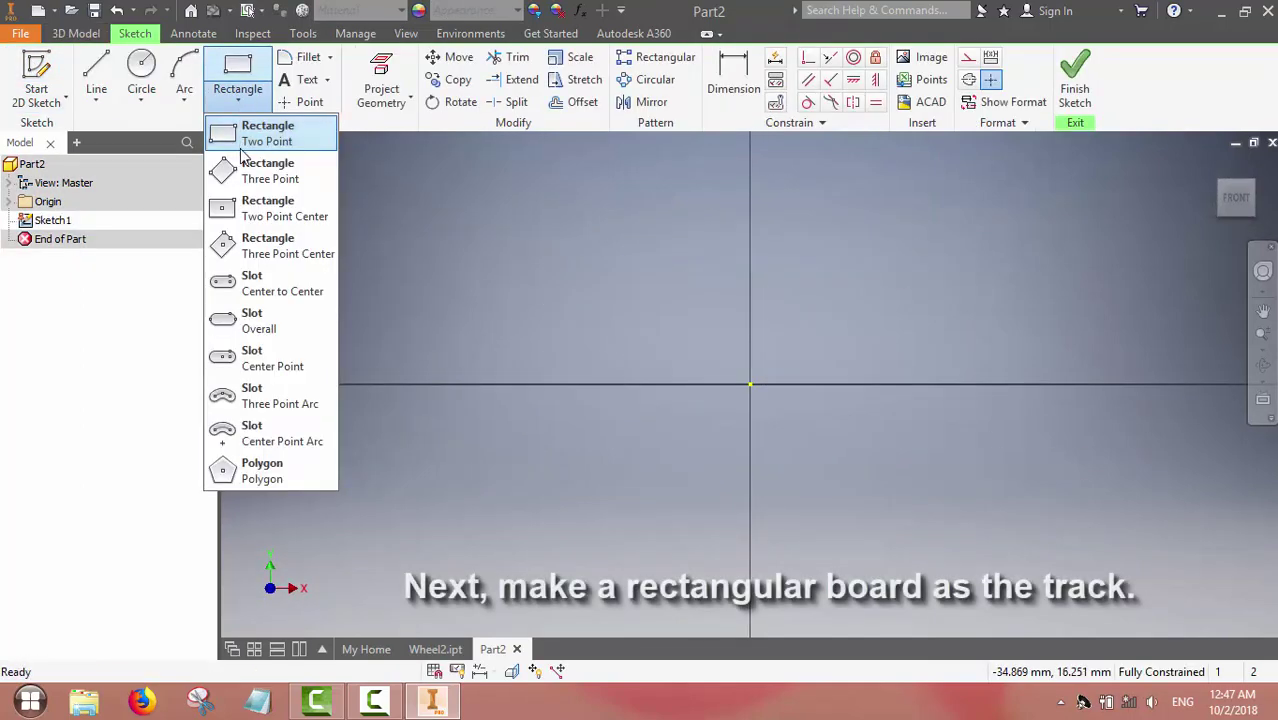
pyautogui.click(226, 208)
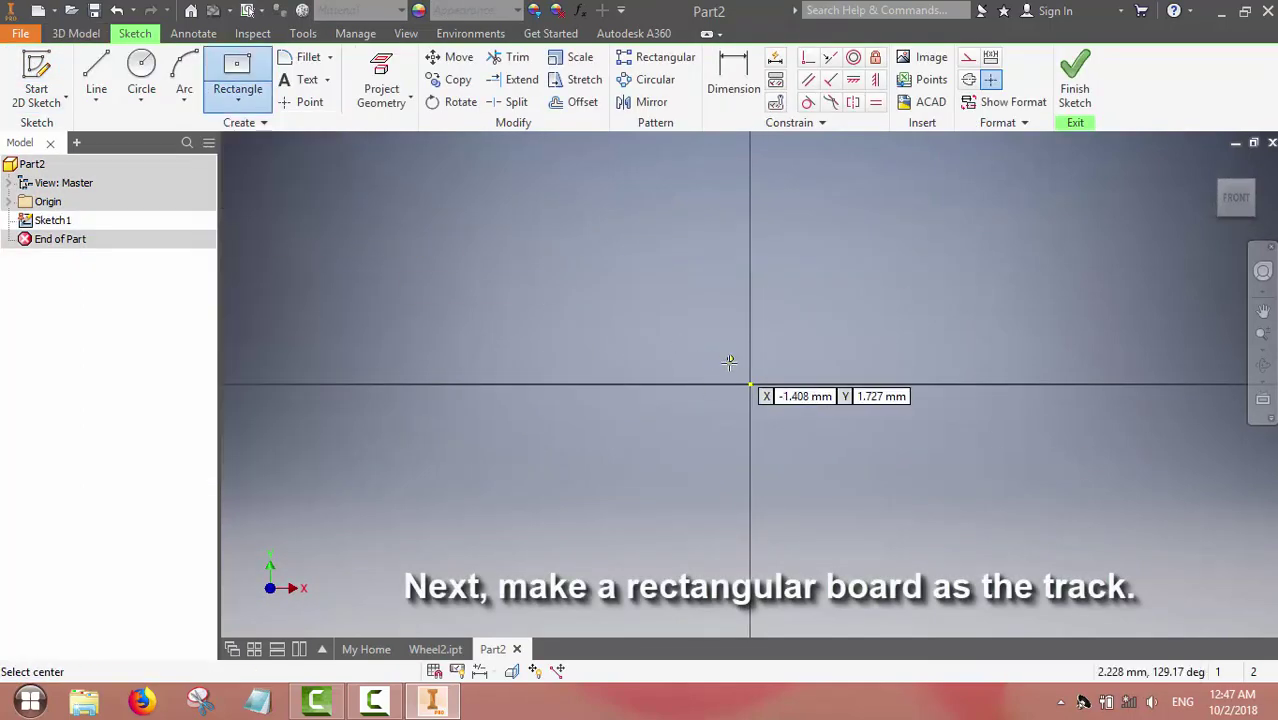
pyautogui.click(750, 384)
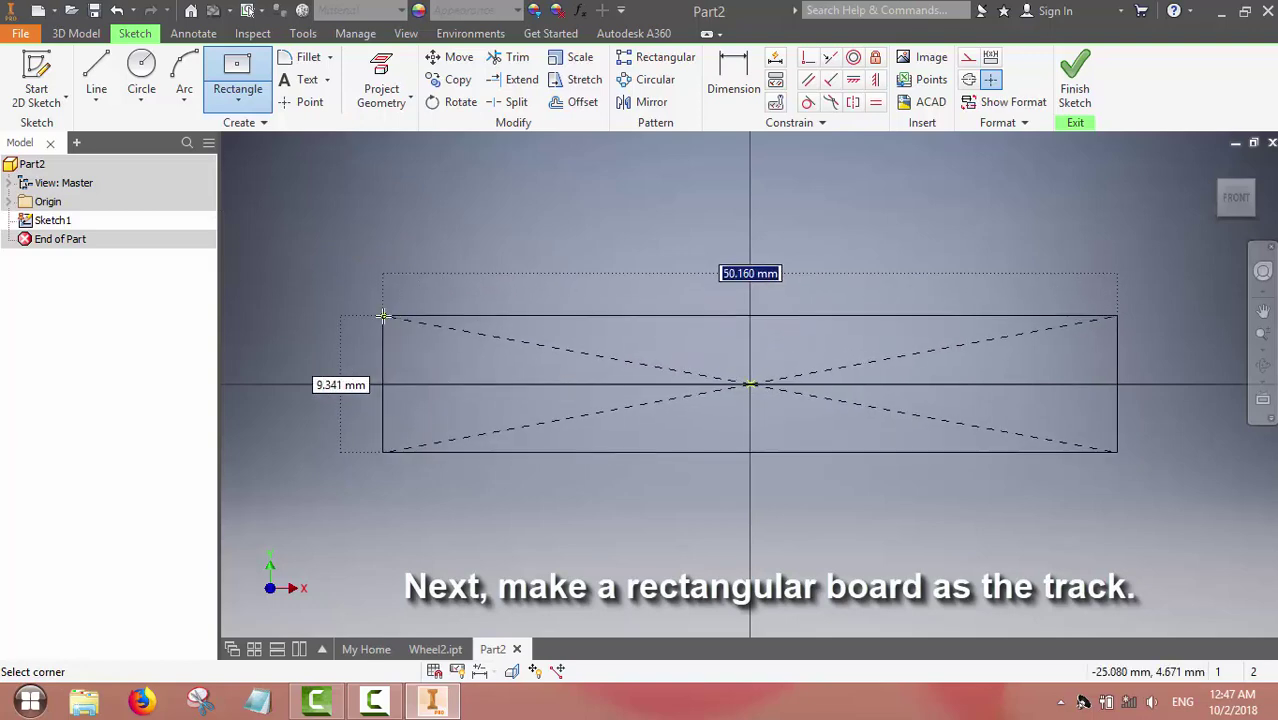
pyautogui.click(385, 316)
# Step: Dimension the rectangle's upper edge and set its length to 200 mm
pyautogui.click(730, 68)
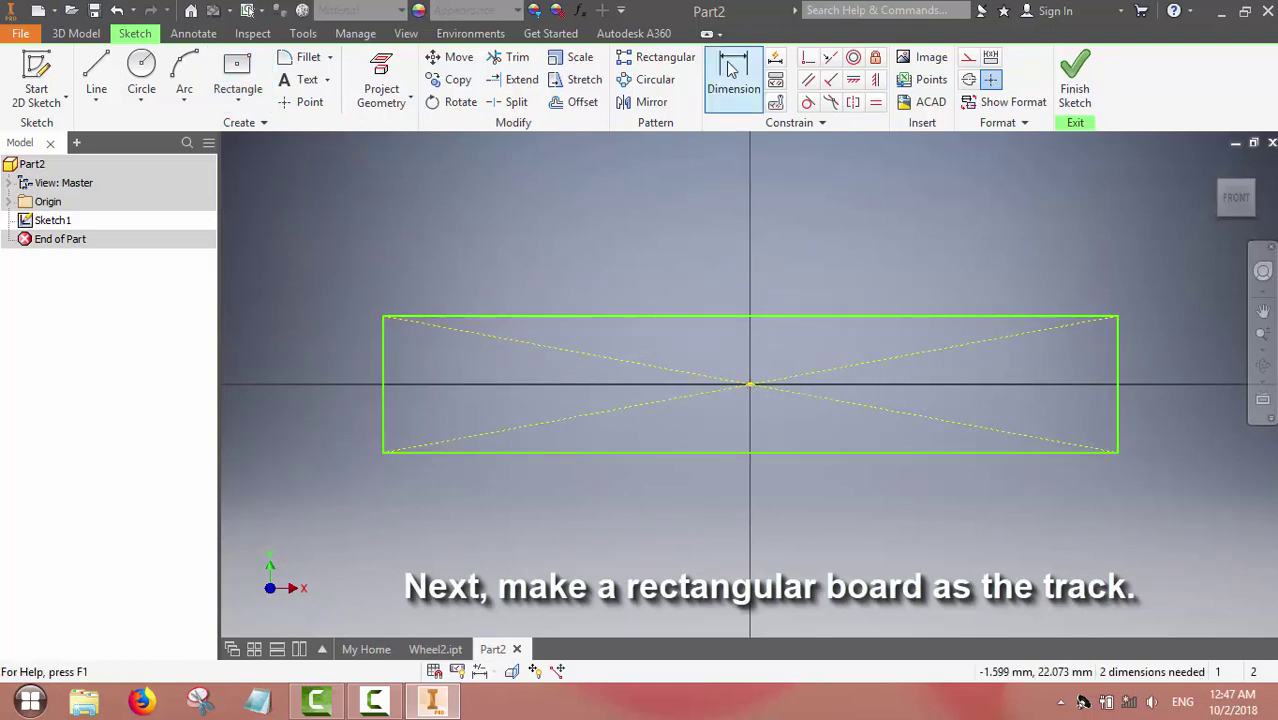
pyautogui.click(653, 318)
pyautogui.click(654, 234)
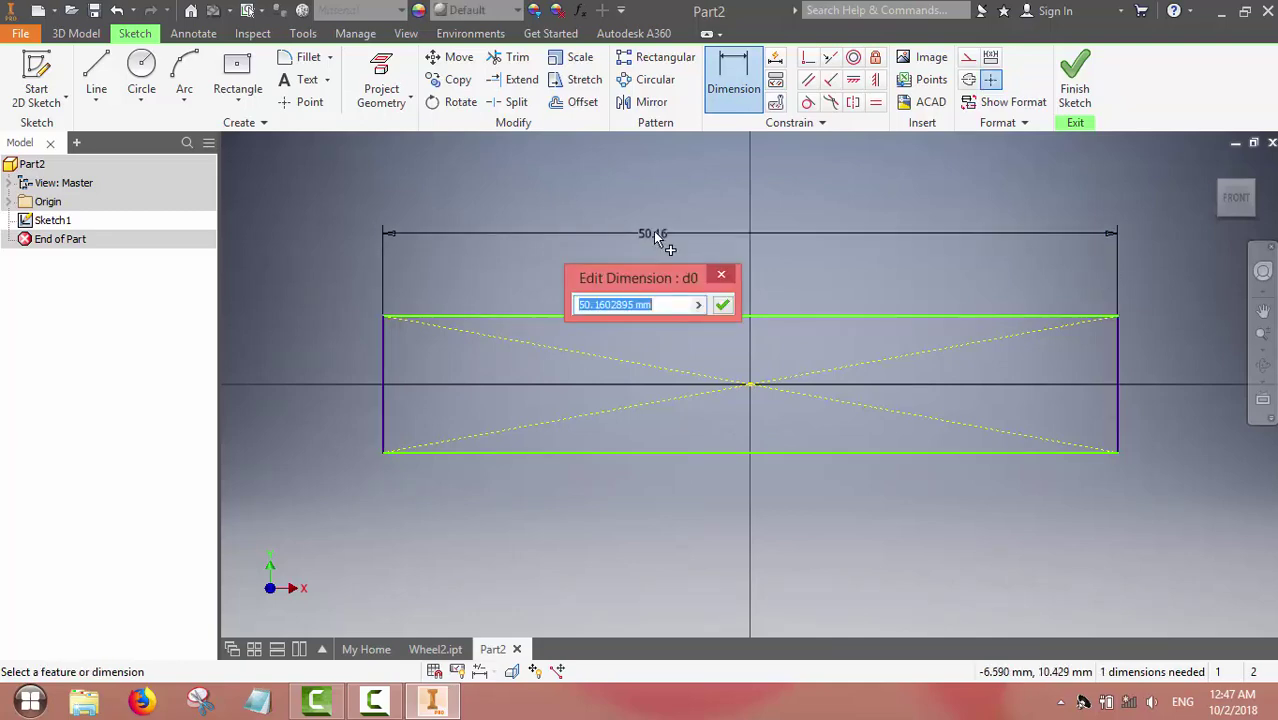
pyautogui.write('200')
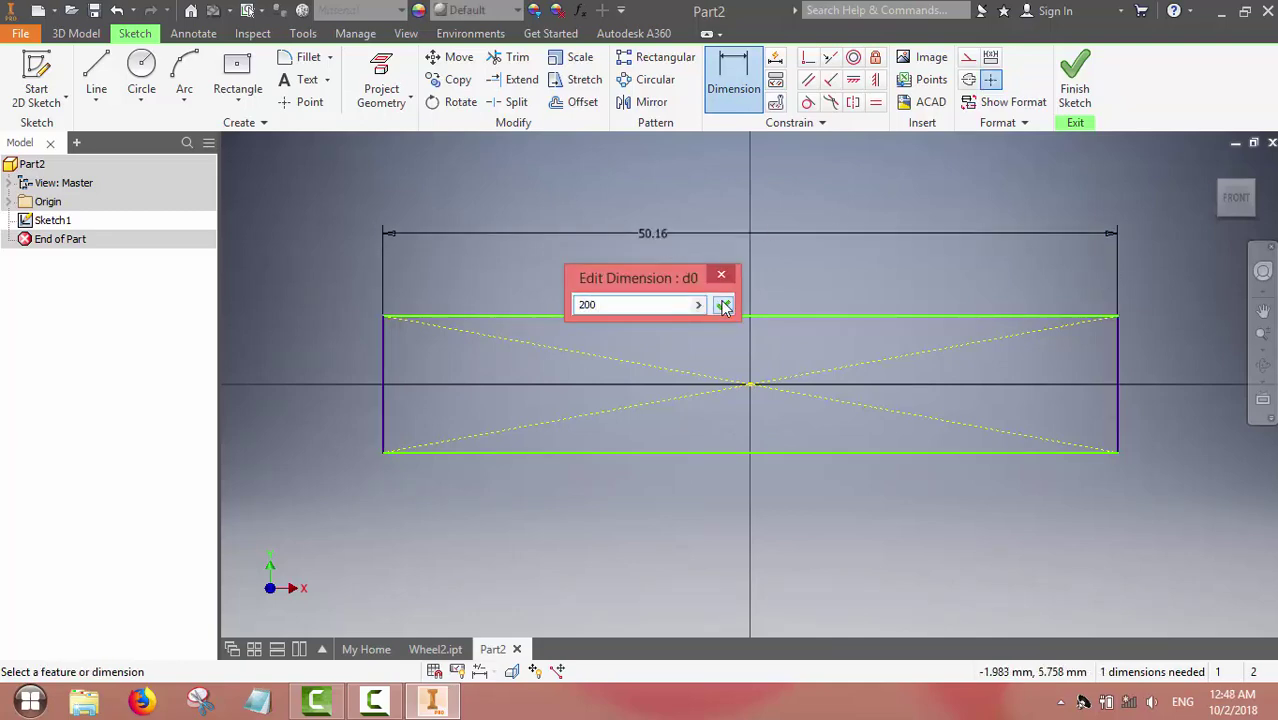
pyautogui.click(724, 306)
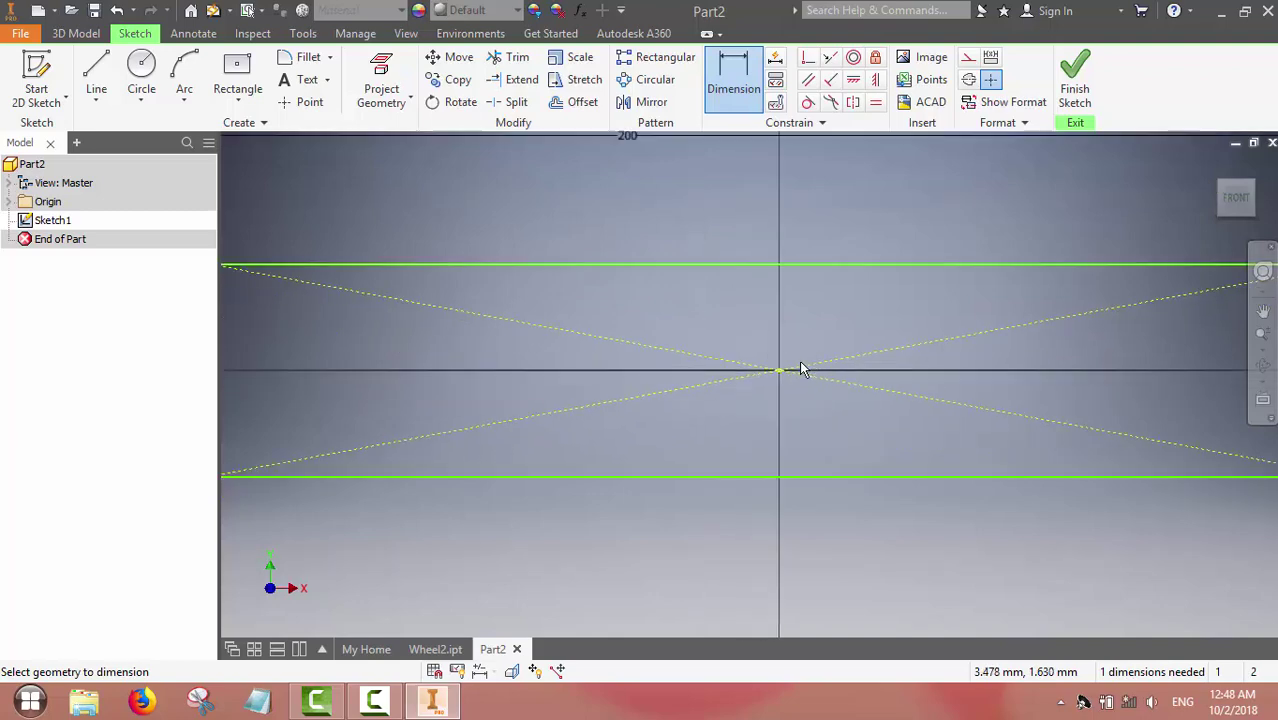
# Step: Dimension the rectangle's short side, set it to 50 mm, and finish the sketch
pyautogui.scroll(-5, 799, 360)
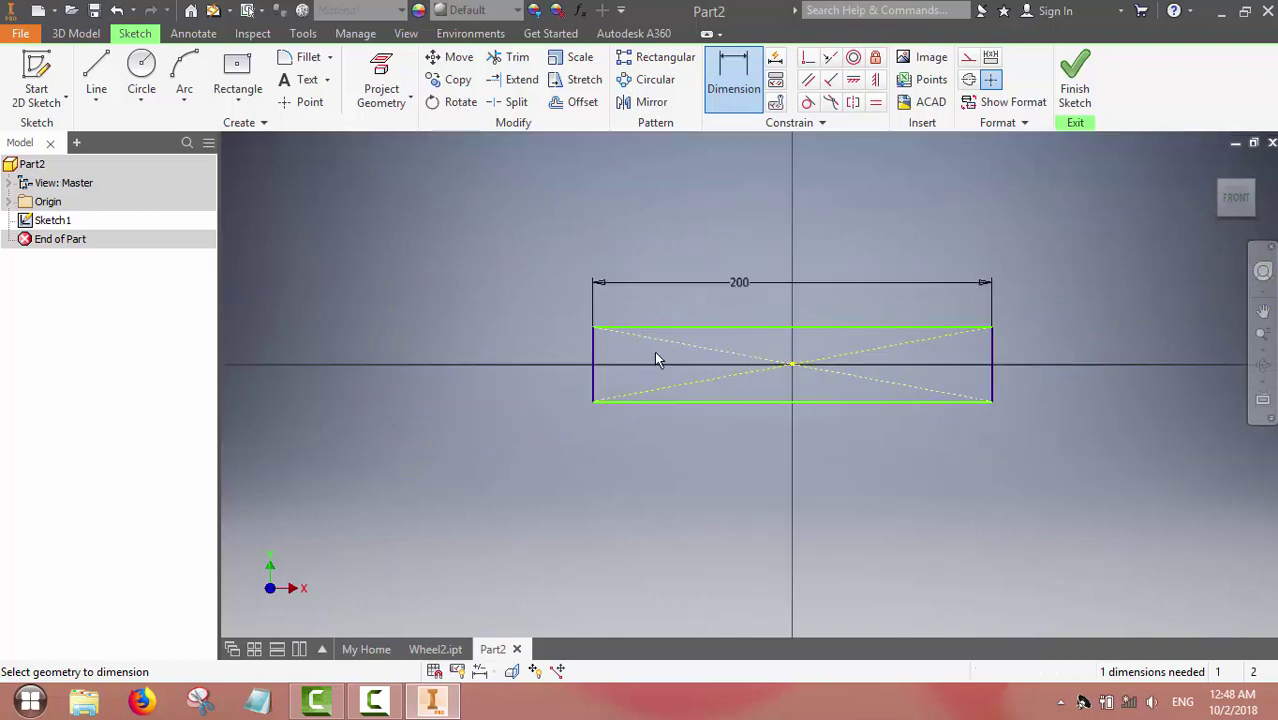
pyautogui.click(596, 355)
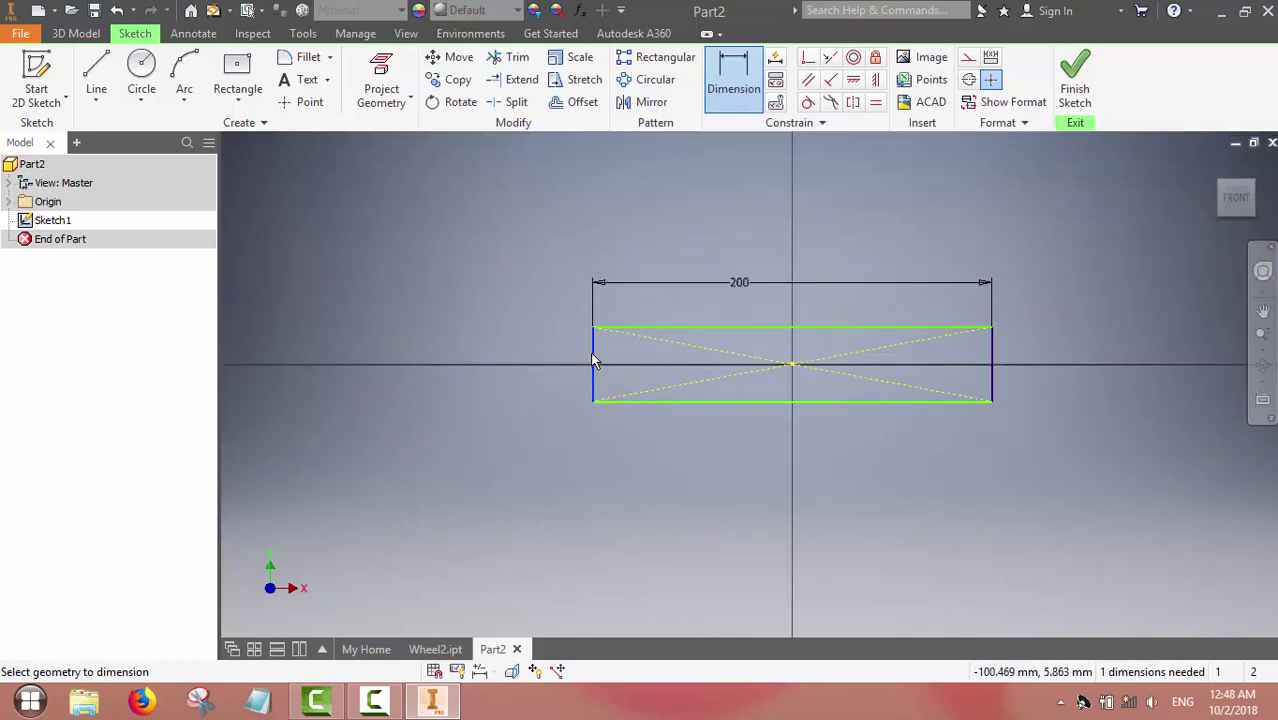
pyautogui.click(460, 350)
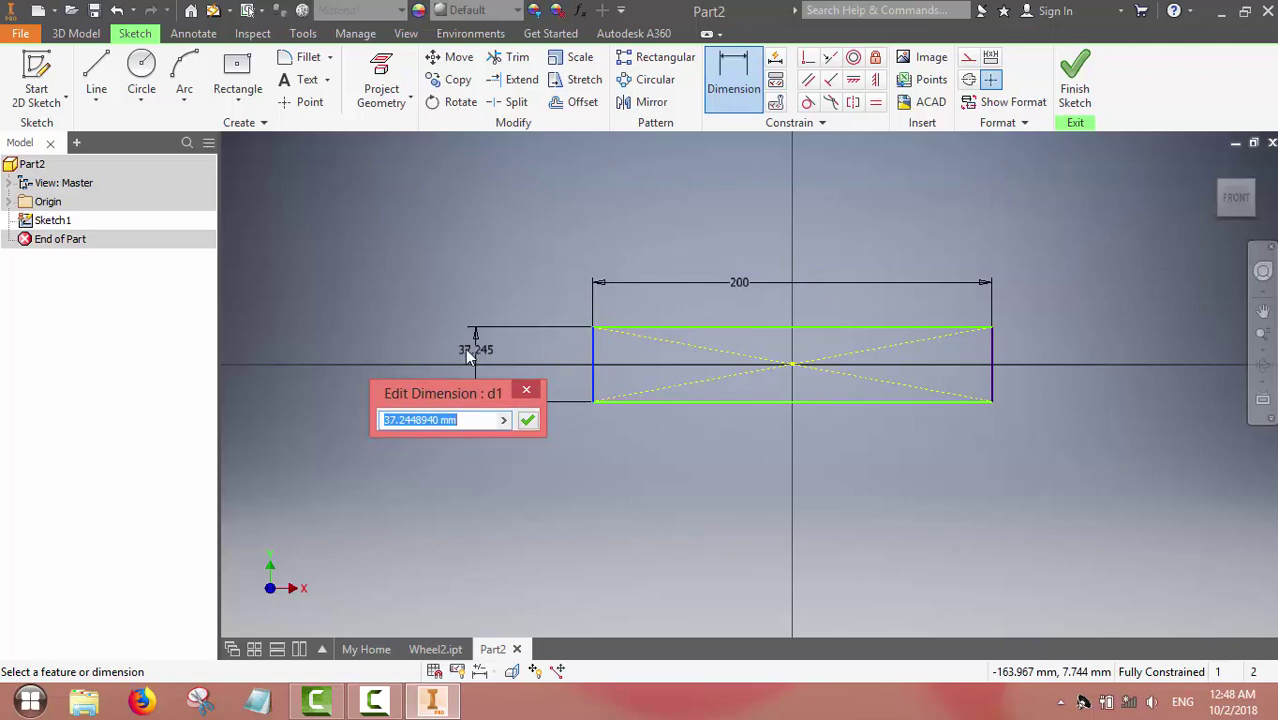
pyautogui.write('50')
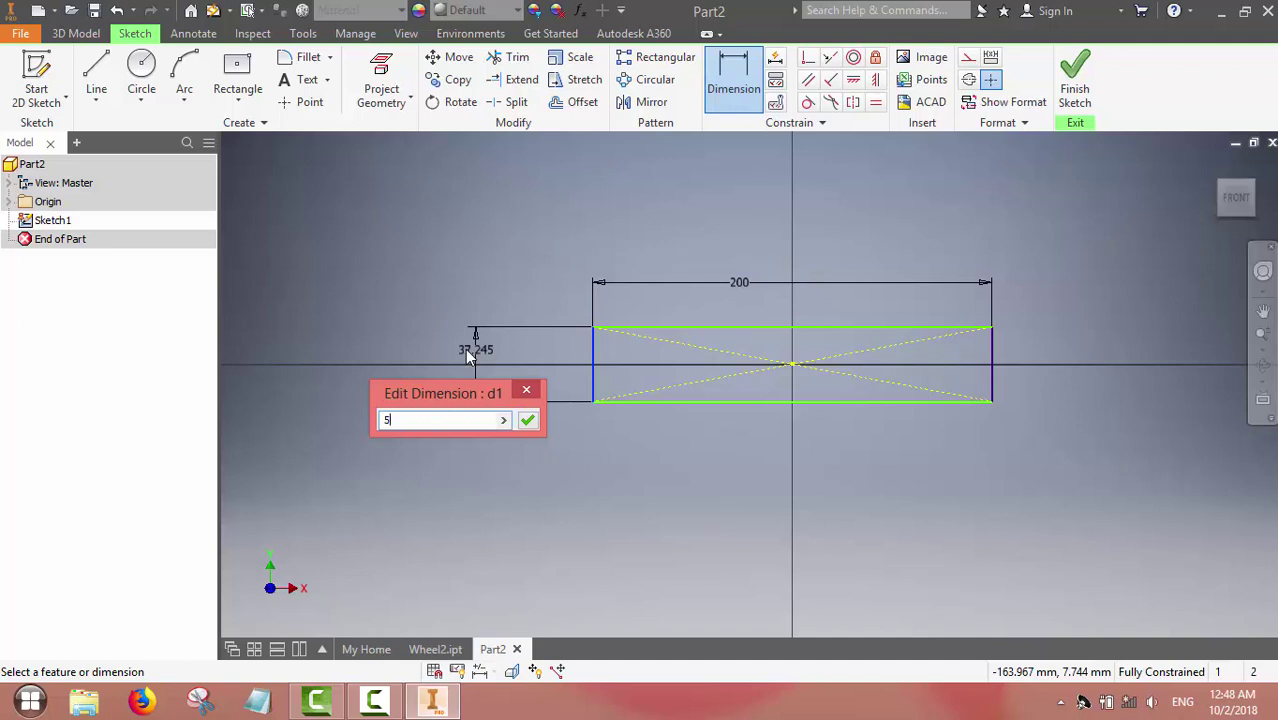
pyautogui.click(528, 421)
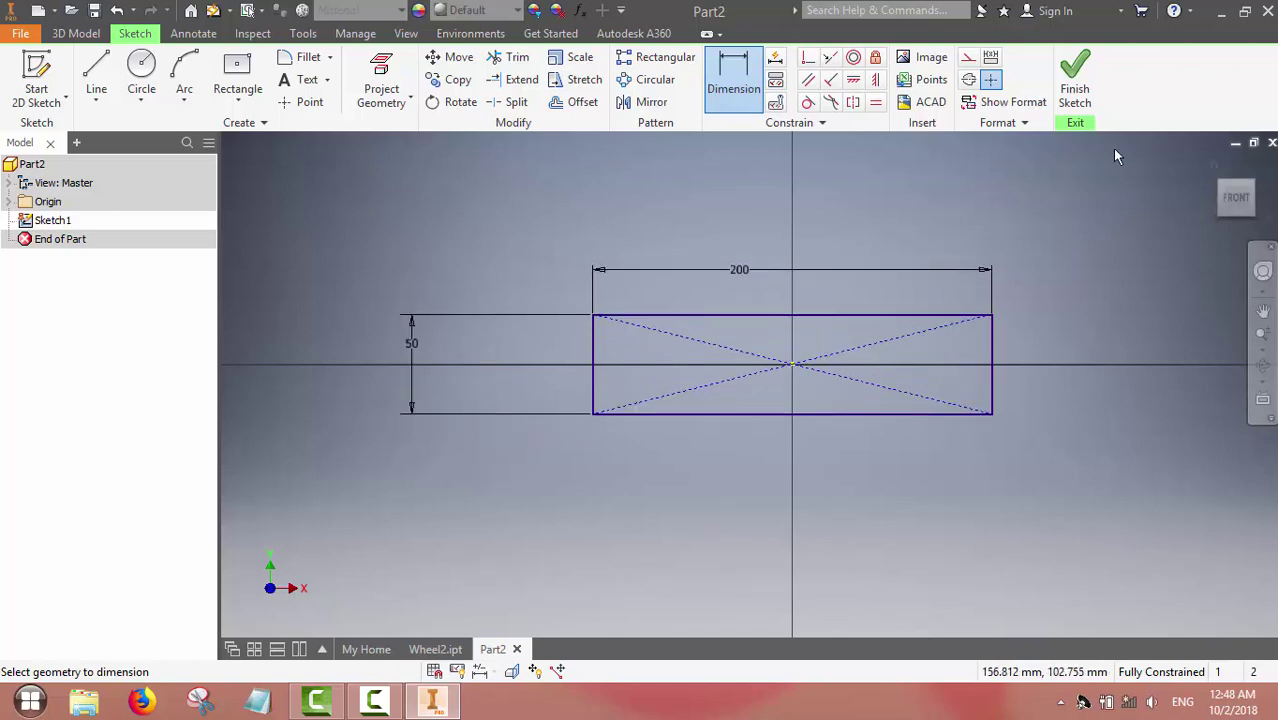
pyautogui.click(1074, 80)
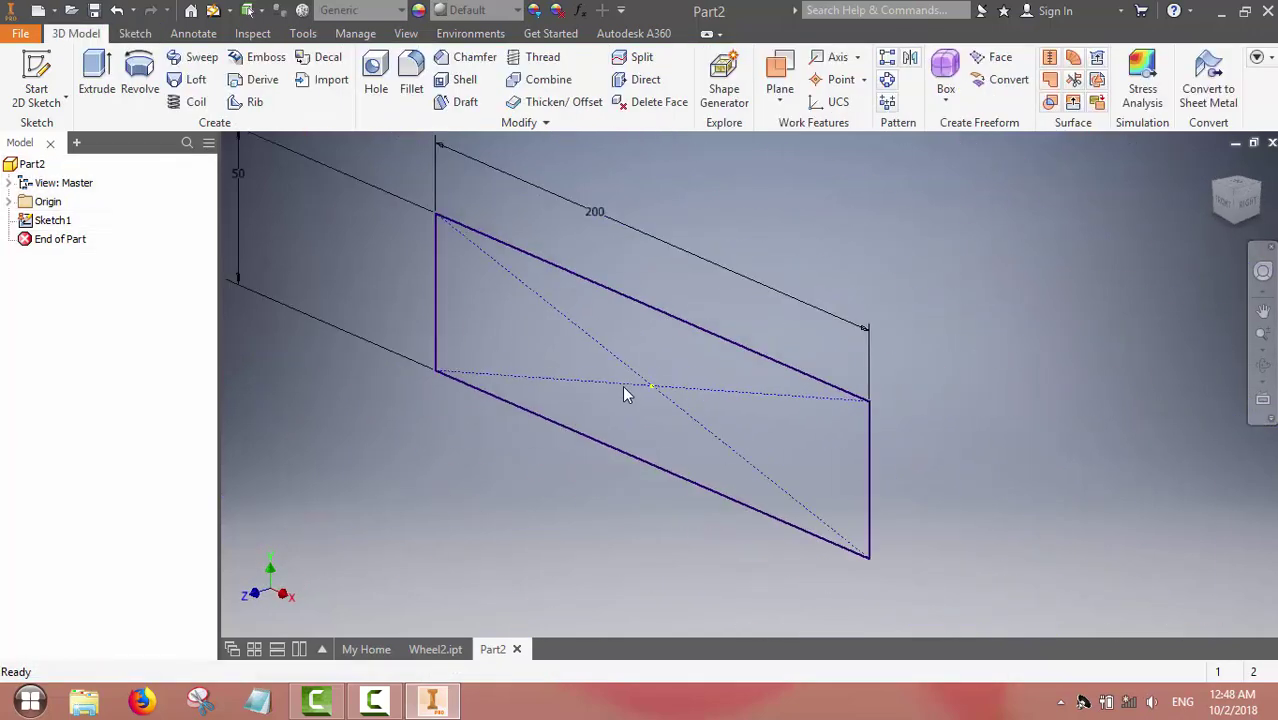
# Step: Extrude the rectangle 10 mm as a solid to form the track board
pyautogui.click(99, 66)
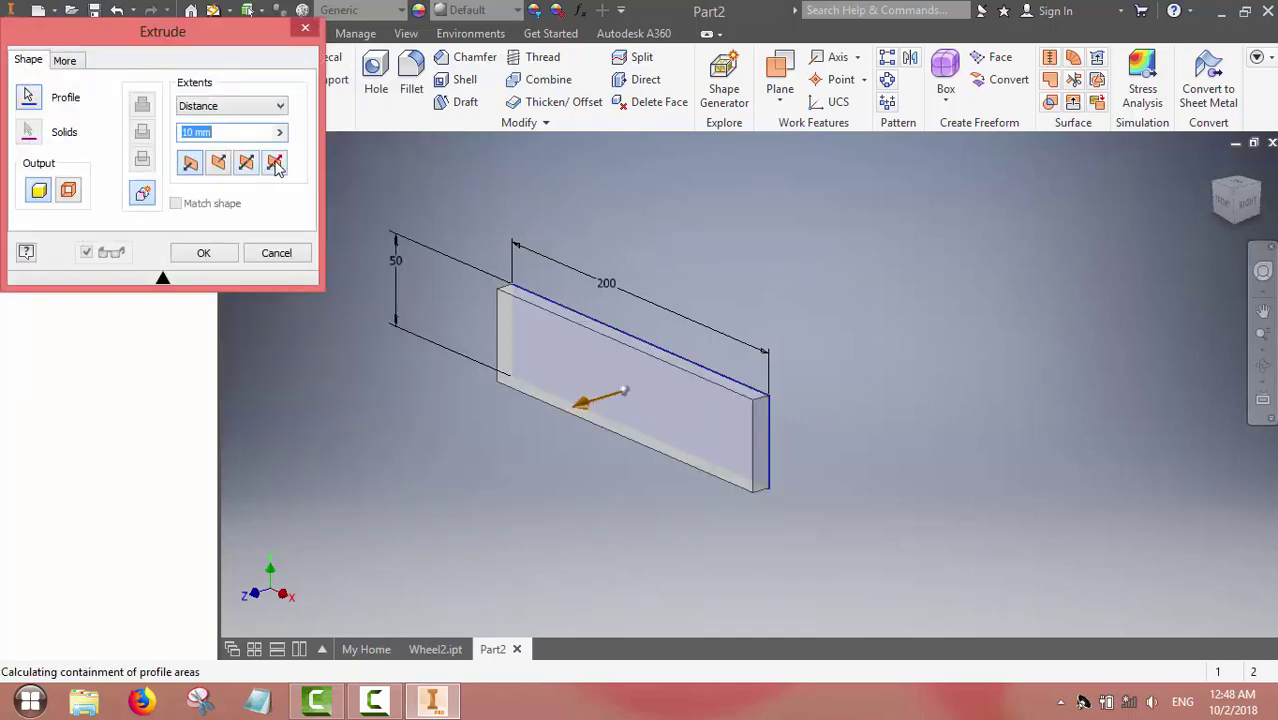
pyautogui.click(215, 131)
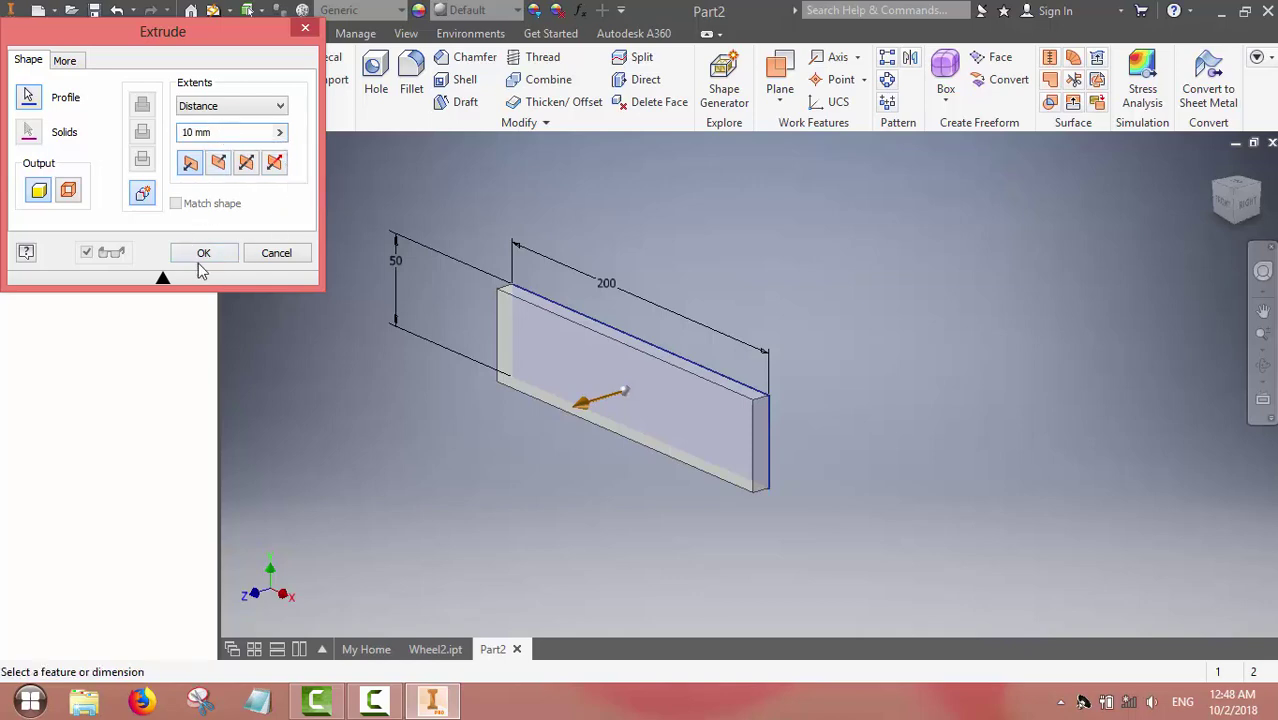
pyautogui.click(203, 256)
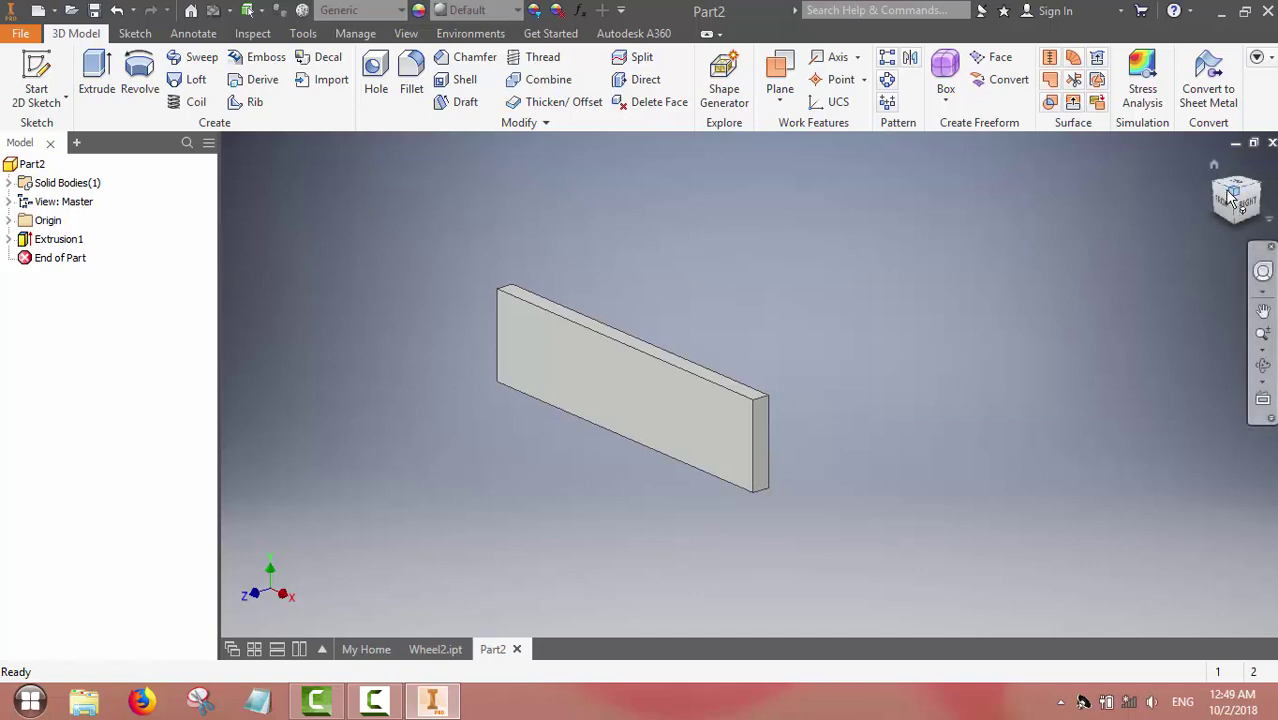
# Step: Save the track part under the file name Track2 as an Inventor part
pyautogui.moveTo(1234, 180); pyautogui.dragTo(1237, 165)
pyautogui.click(20, 33)
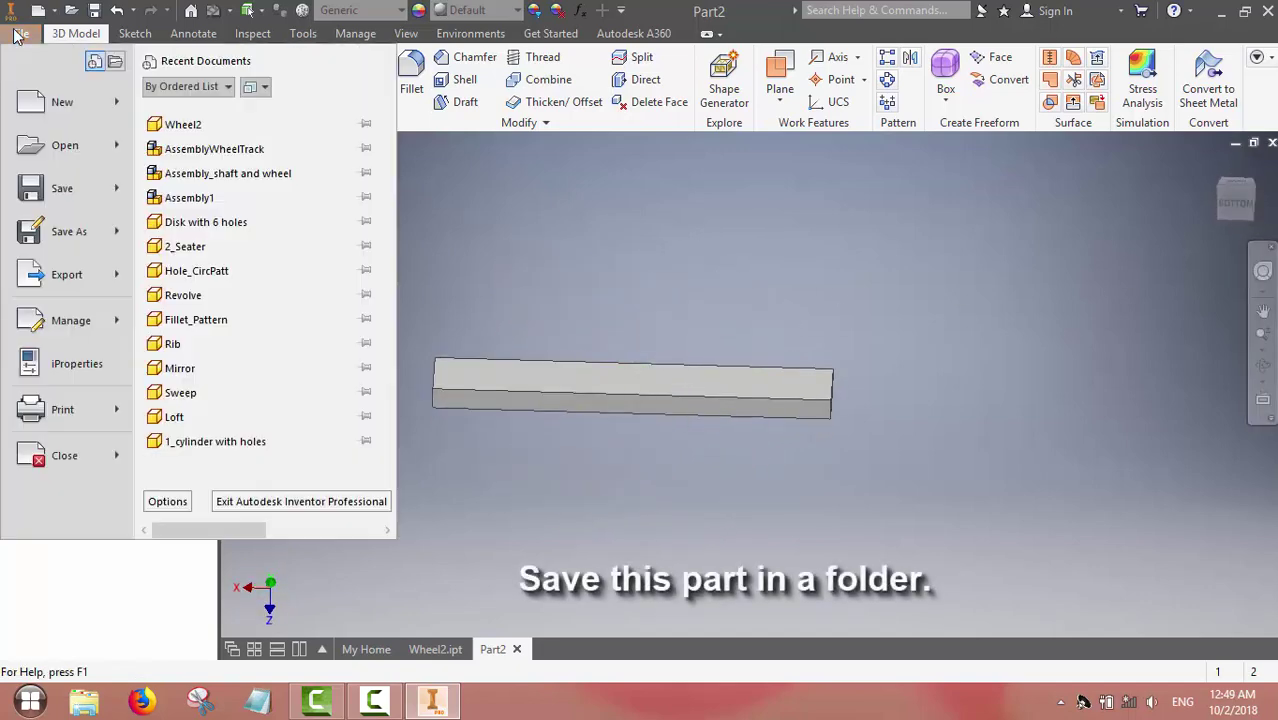
pyautogui.moveTo(117, 187)
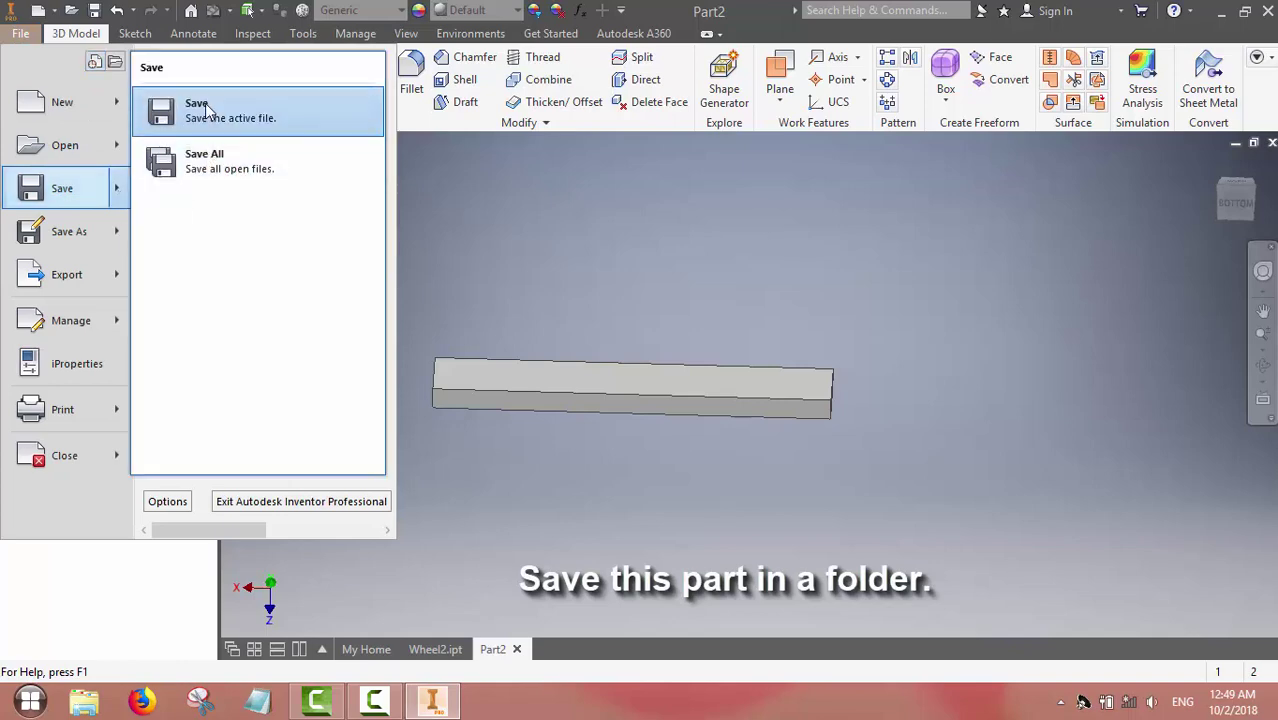
pyautogui.click(200, 115)
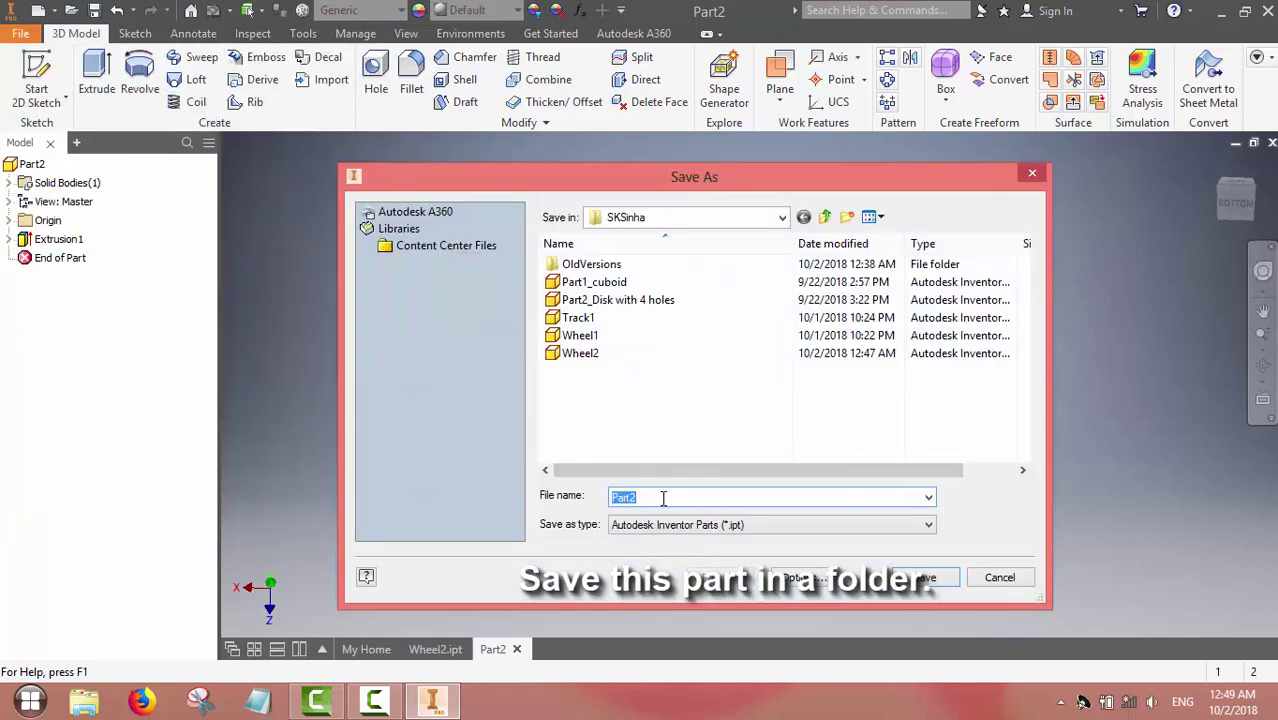
pyautogui.write('Track2')
pyautogui.press('Return')
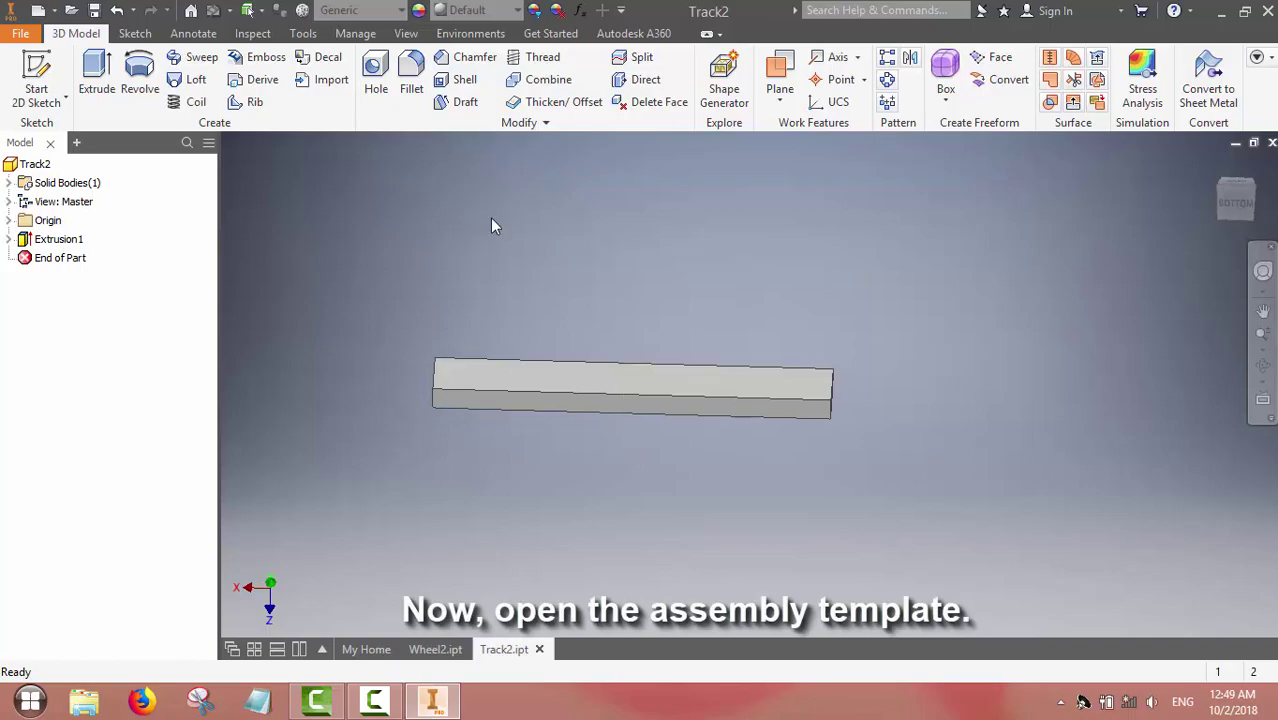
# Step: Create a new assembly from the metric Standard (mm).iam template
pyautogui.click(20, 33)
pyautogui.moveTo(60, 105)
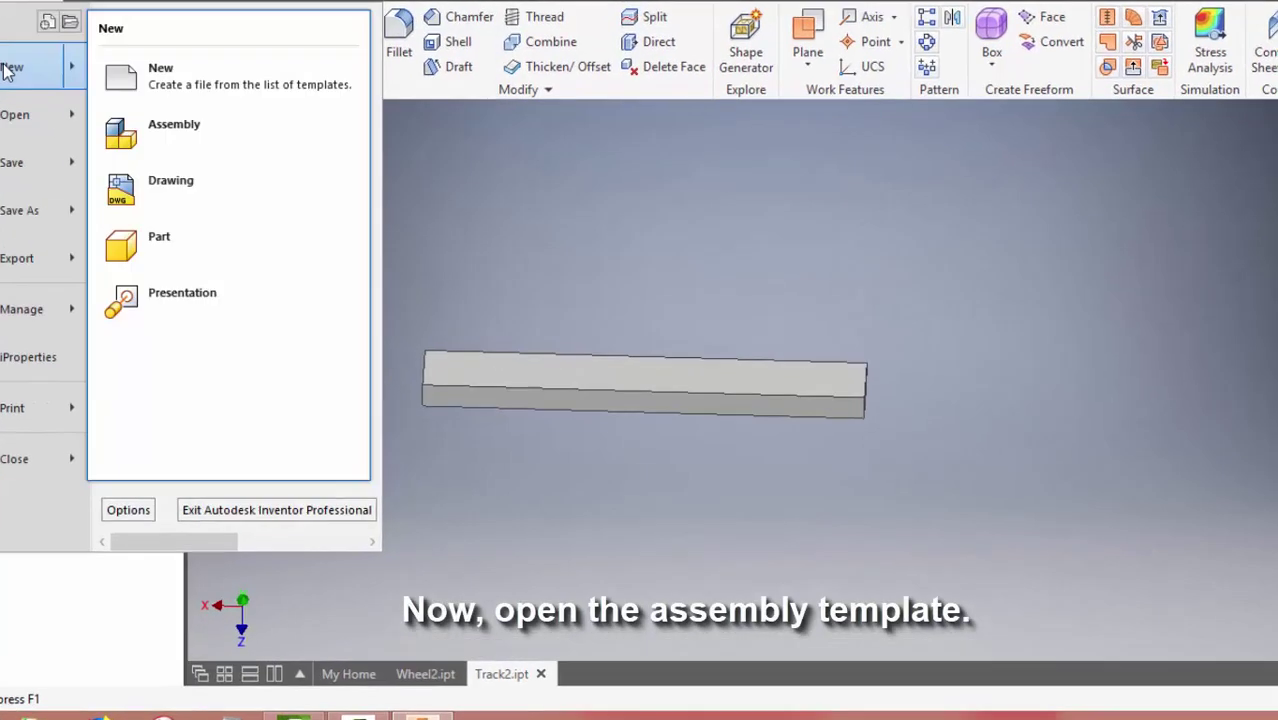
pyautogui.click(10, 68)
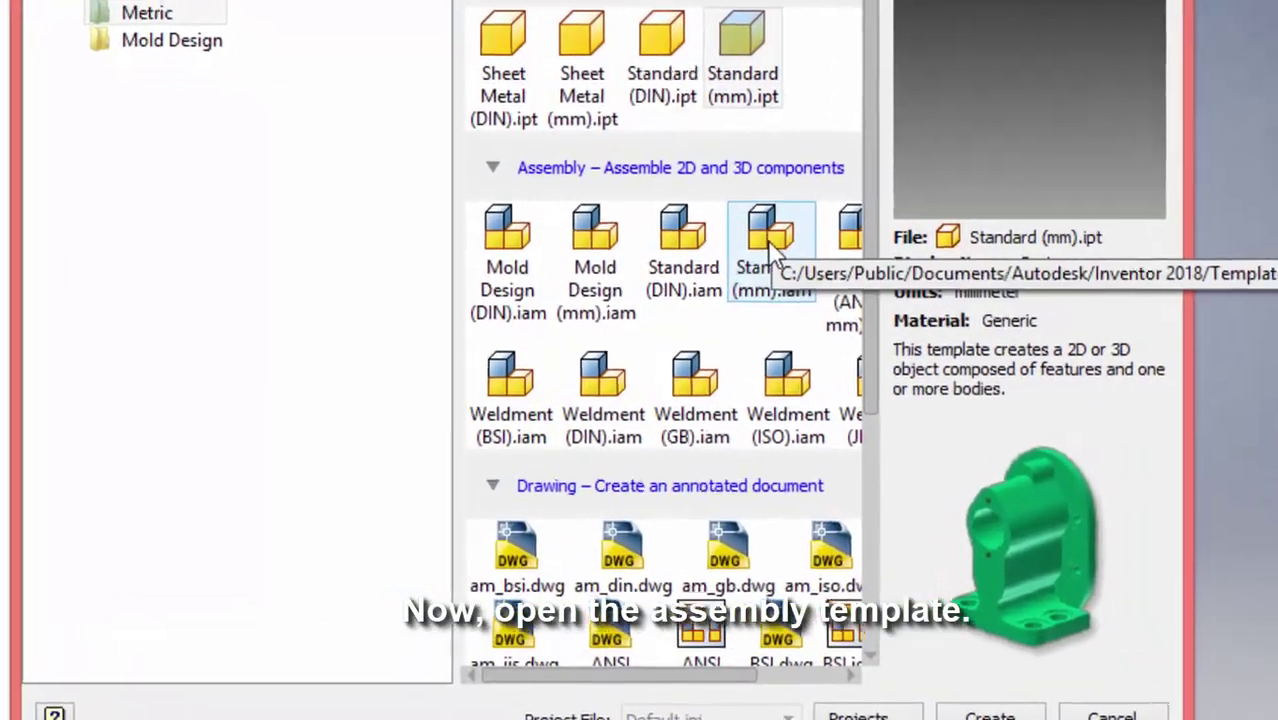
pyautogui.doubleClick(768, 240)
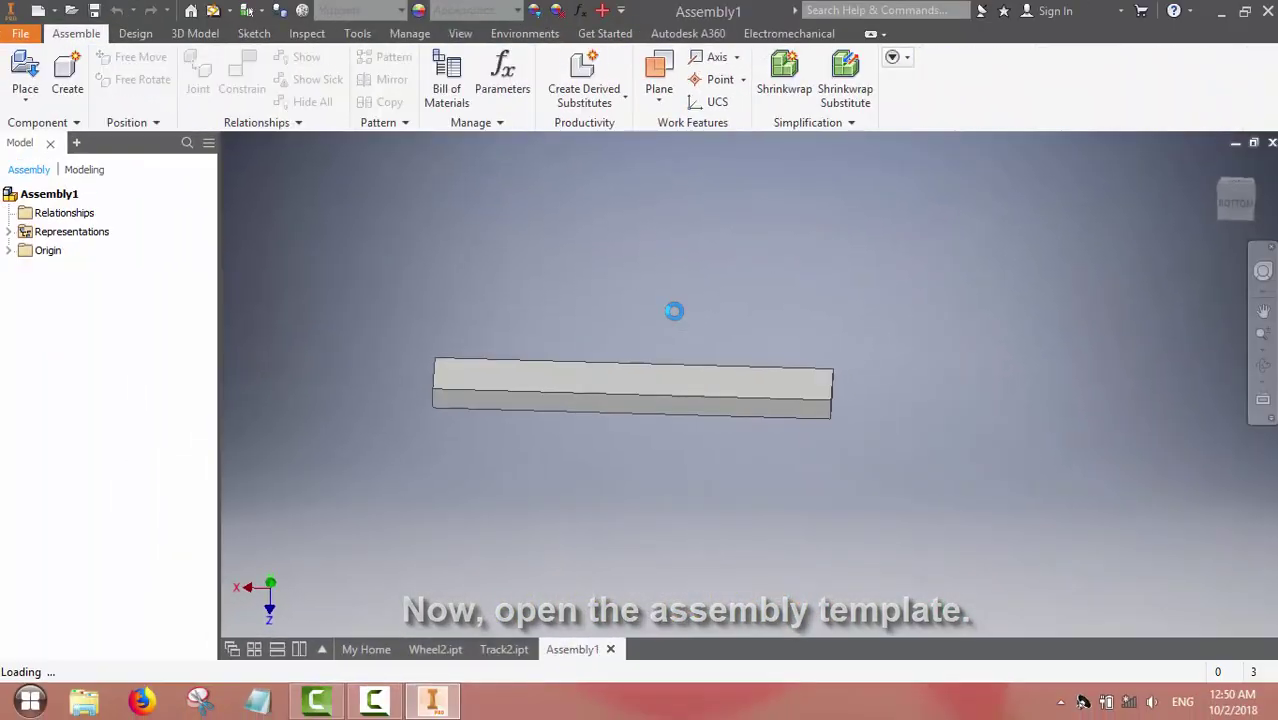
# Step: Place one instance of the Wheel2 part in the assembly
pyautogui.click(24, 74)
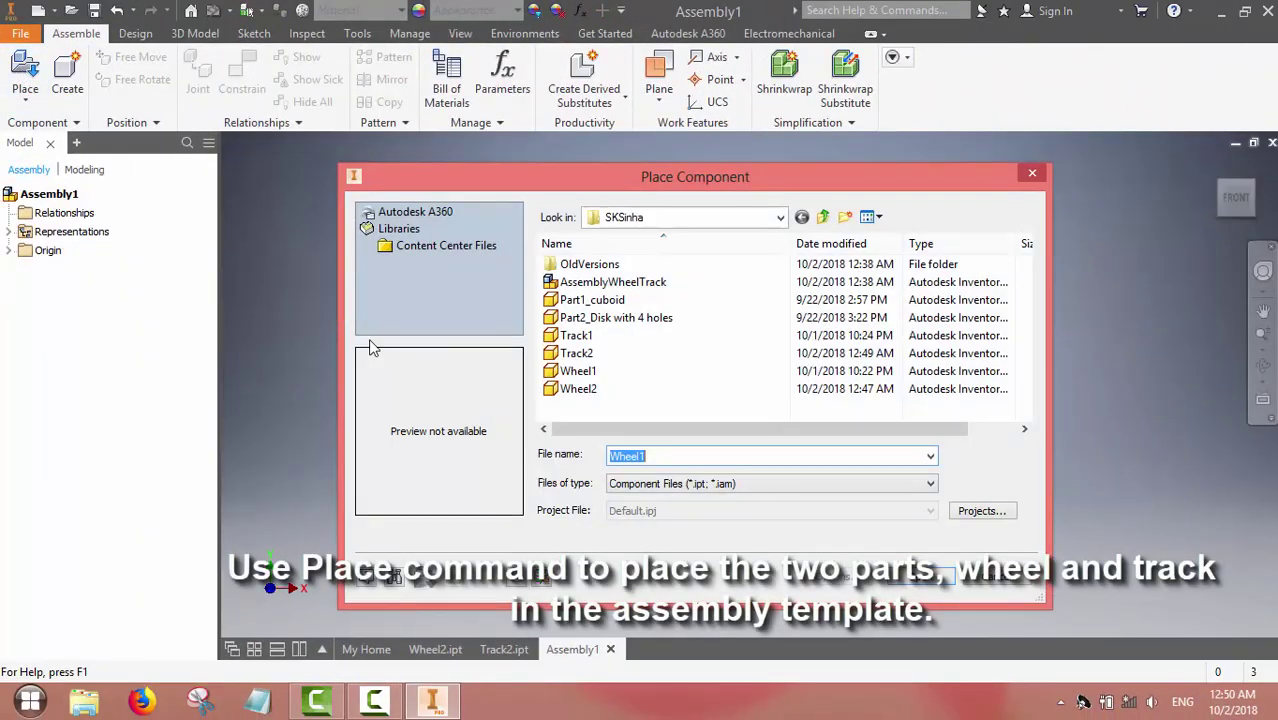
pyautogui.doubleClick(565, 389)
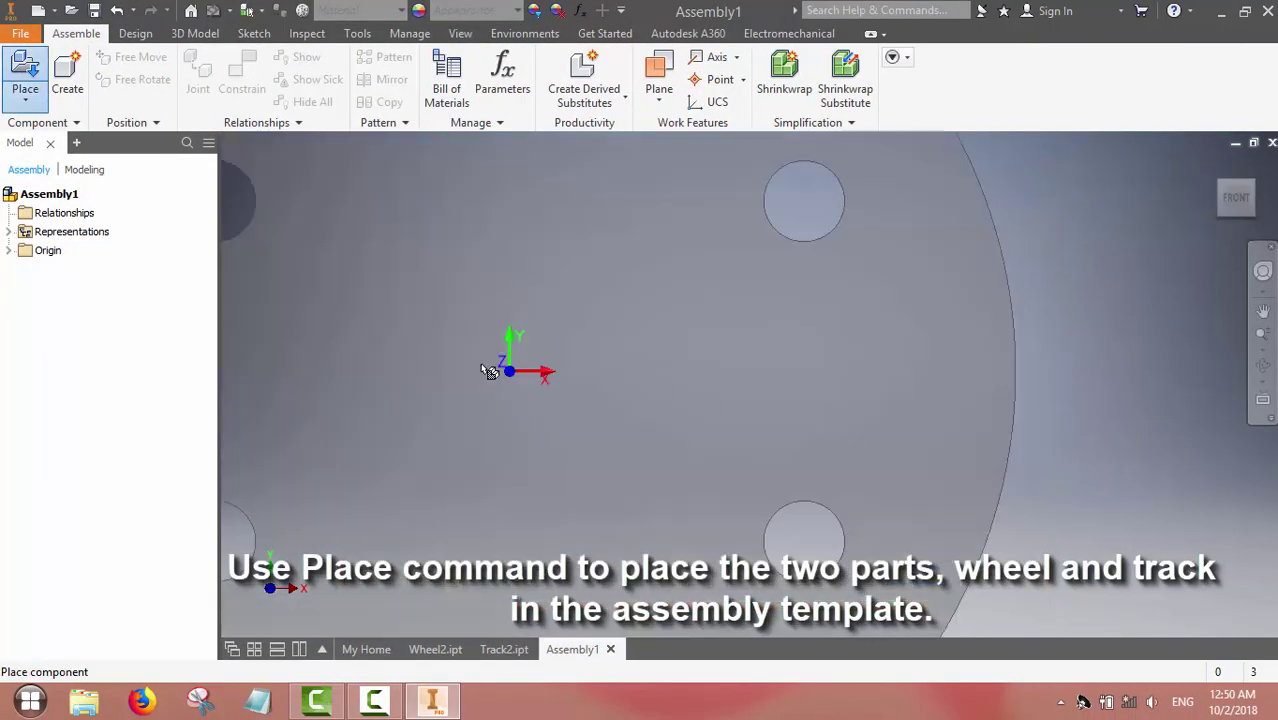
pyautogui.click(490, 407)
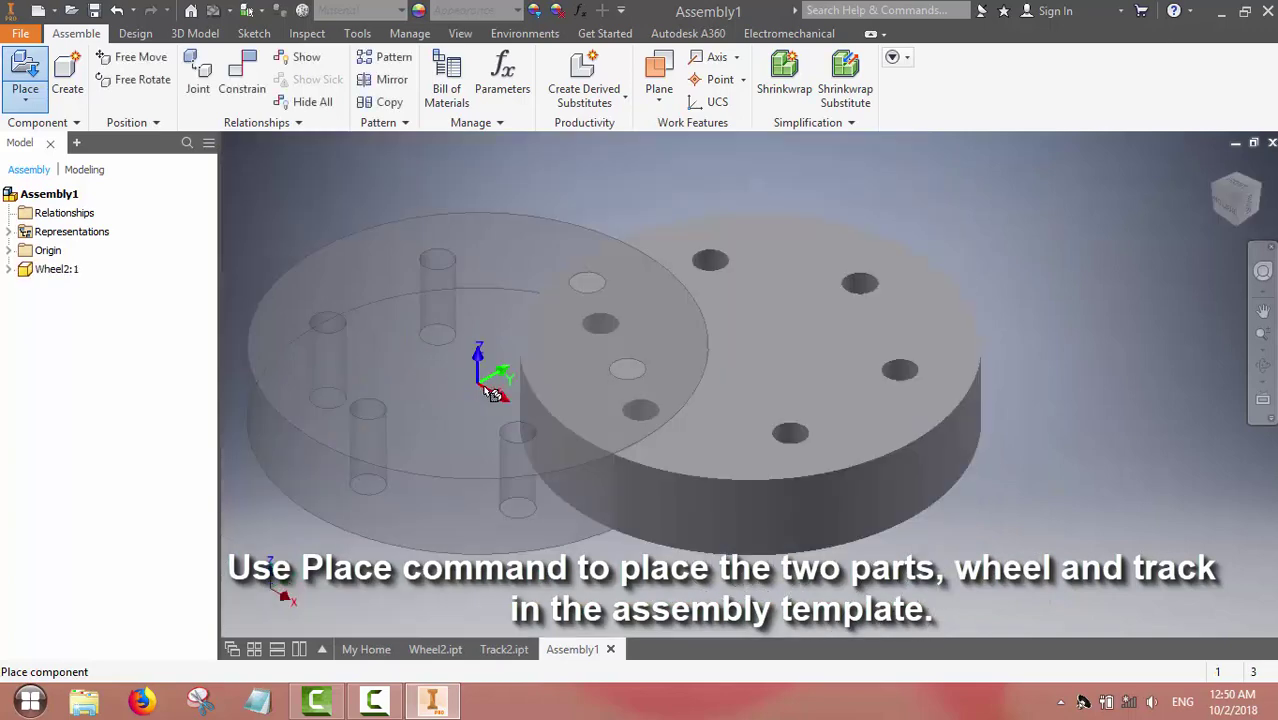
pyautogui.rightClick(625, 377)
pyautogui.click(685, 375)
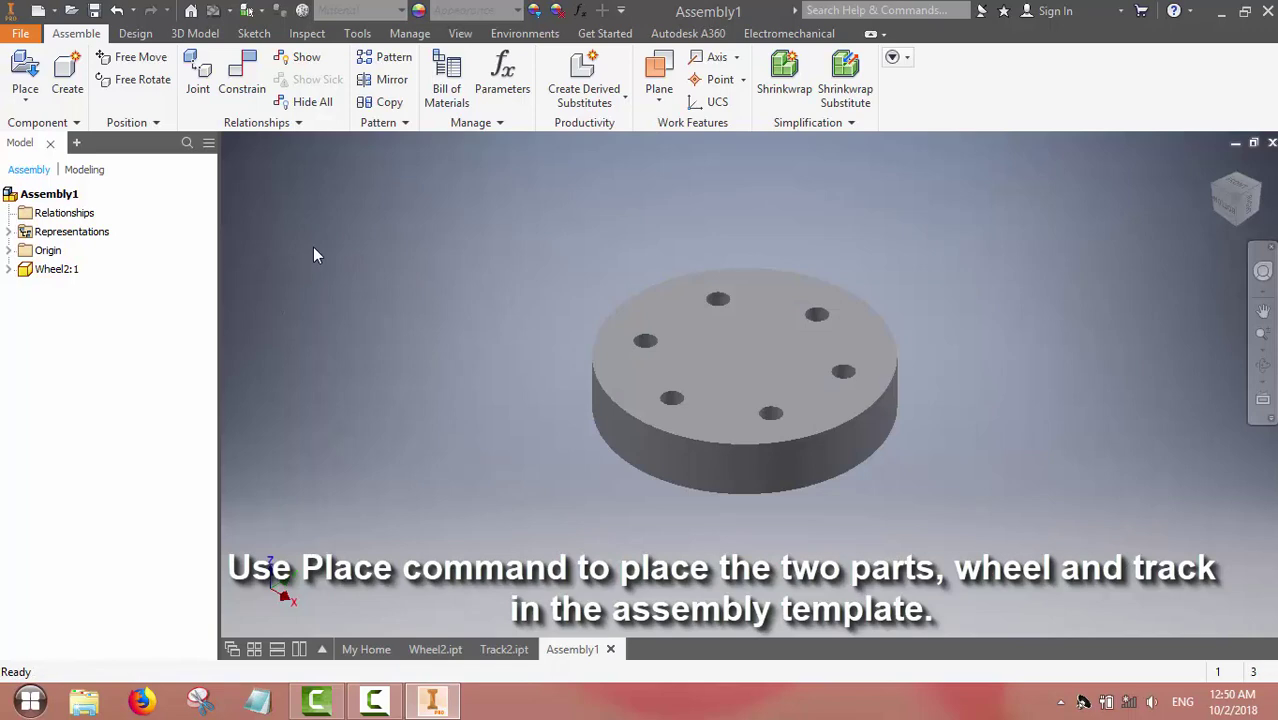
# Step: Place one instance of the Track2 part in the assembly beside the wheel
pyautogui.click(25, 72)
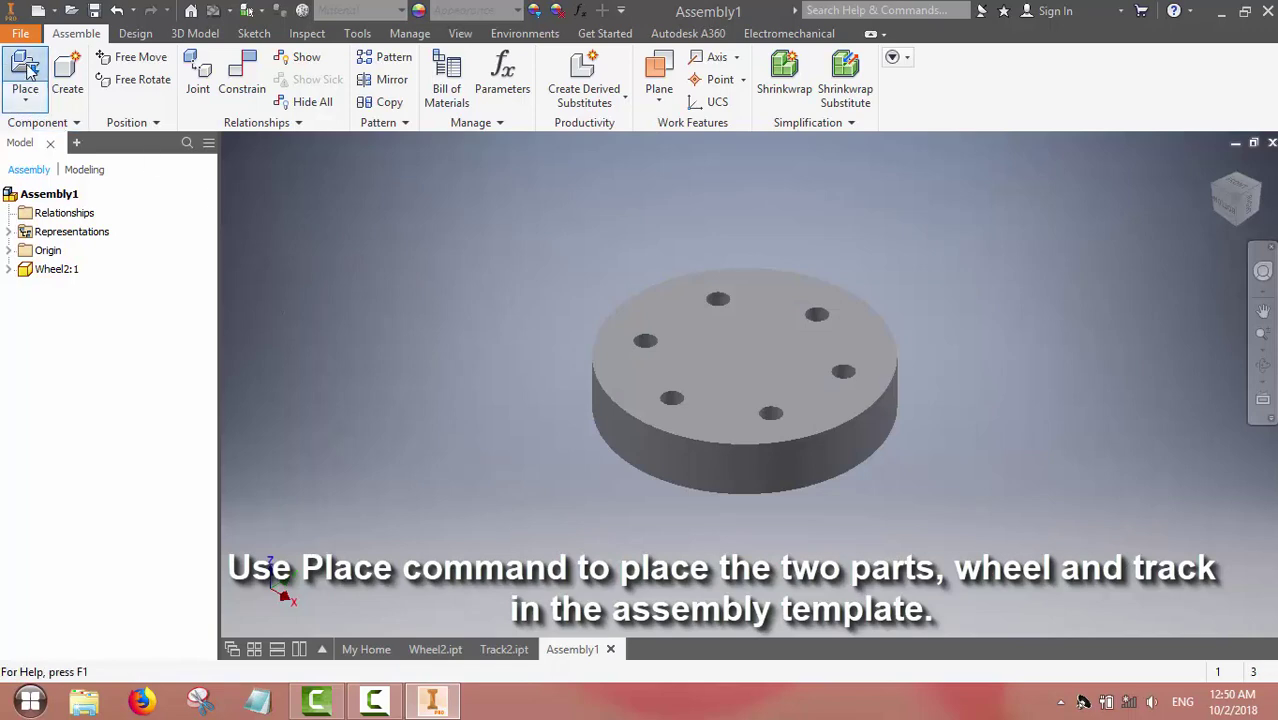
pyautogui.doubleClick(565, 354)
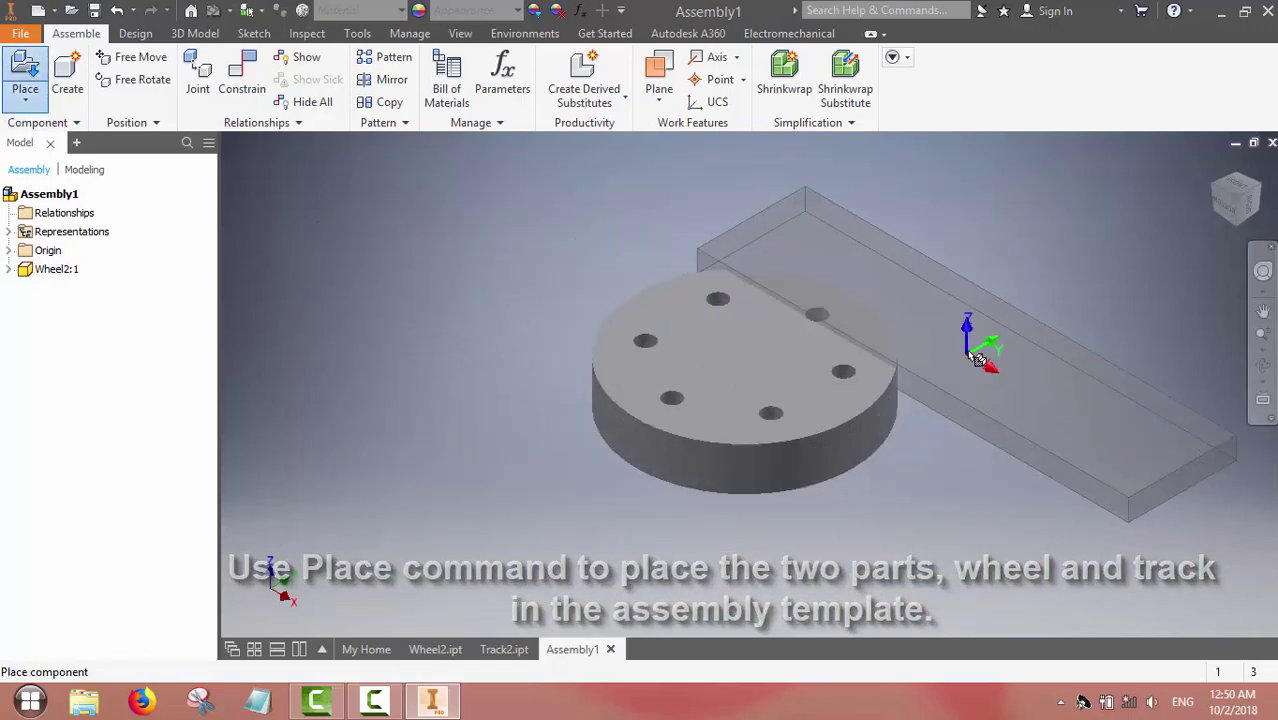
pyautogui.click(538, 393)
pyautogui.rightClick(543, 390)
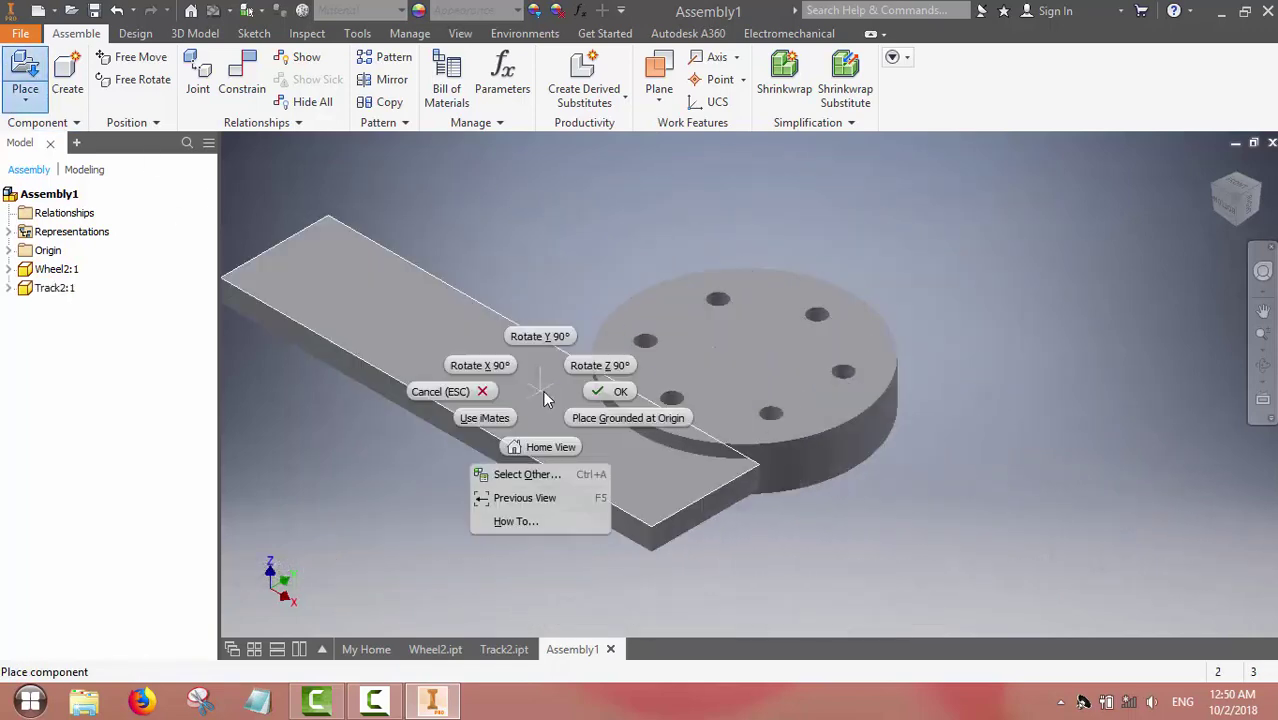
pyautogui.click(615, 392)
# Step: Move the track and the wheel apart so that the track lies to the right of the wheel without overlapping
pyautogui.moveTo(502, 399); pyautogui.dragTo(930, 371)
pyautogui.moveTo(675, 391); pyautogui.dragTo(355, 395)
pyautogui.moveTo(865, 326); pyautogui.dragTo(780, 328)
pyautogui.moveTo(476, 372); pyautogui.dragTo(481, 421)
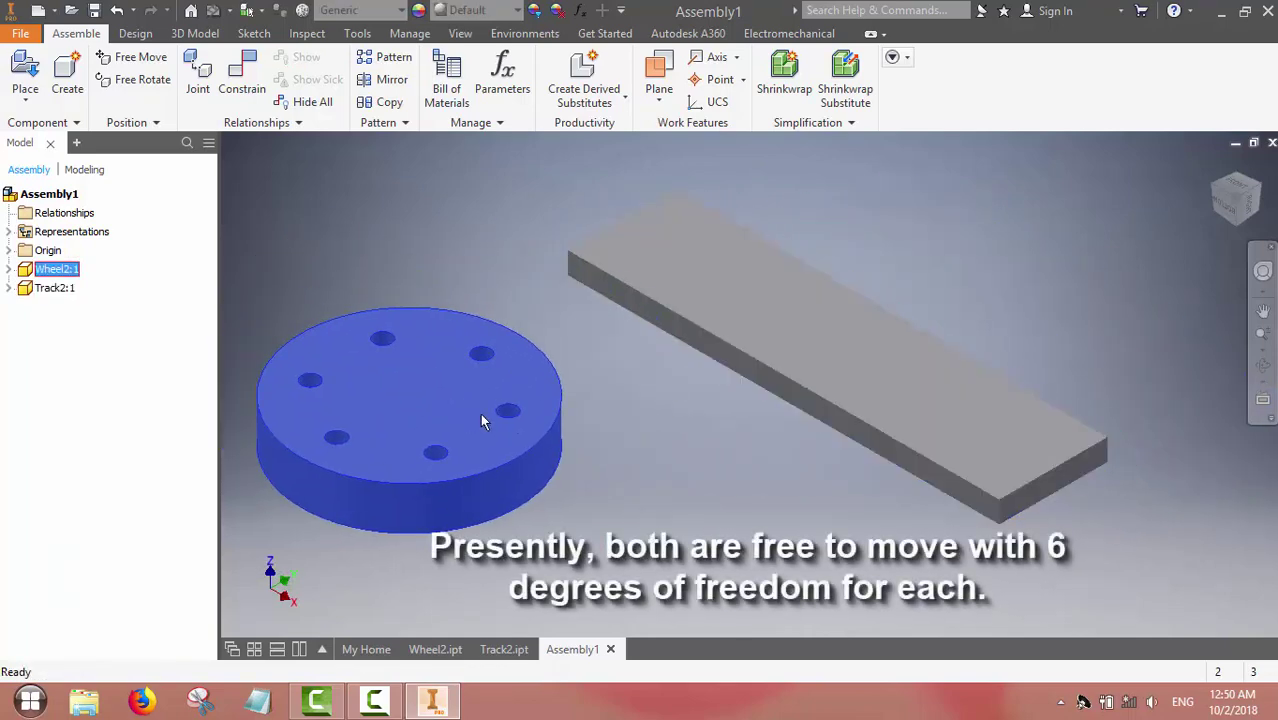
# Step: Turn on the display of degrees-of-freedom symbols for the wheel and the track
pyautogui.click(1225, 203)
pyautogui.click(1263, 312)
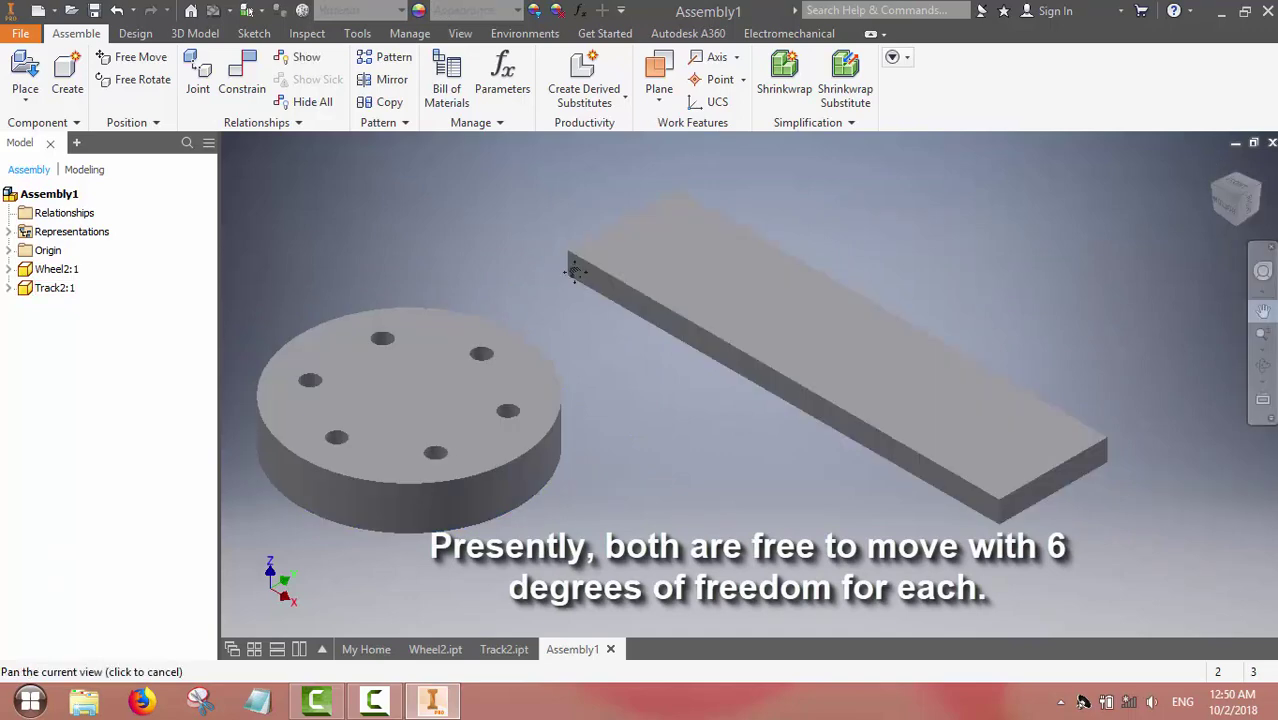
pyautogui.moveTo(605, 246); pyautogui.dragTo(569, 281)
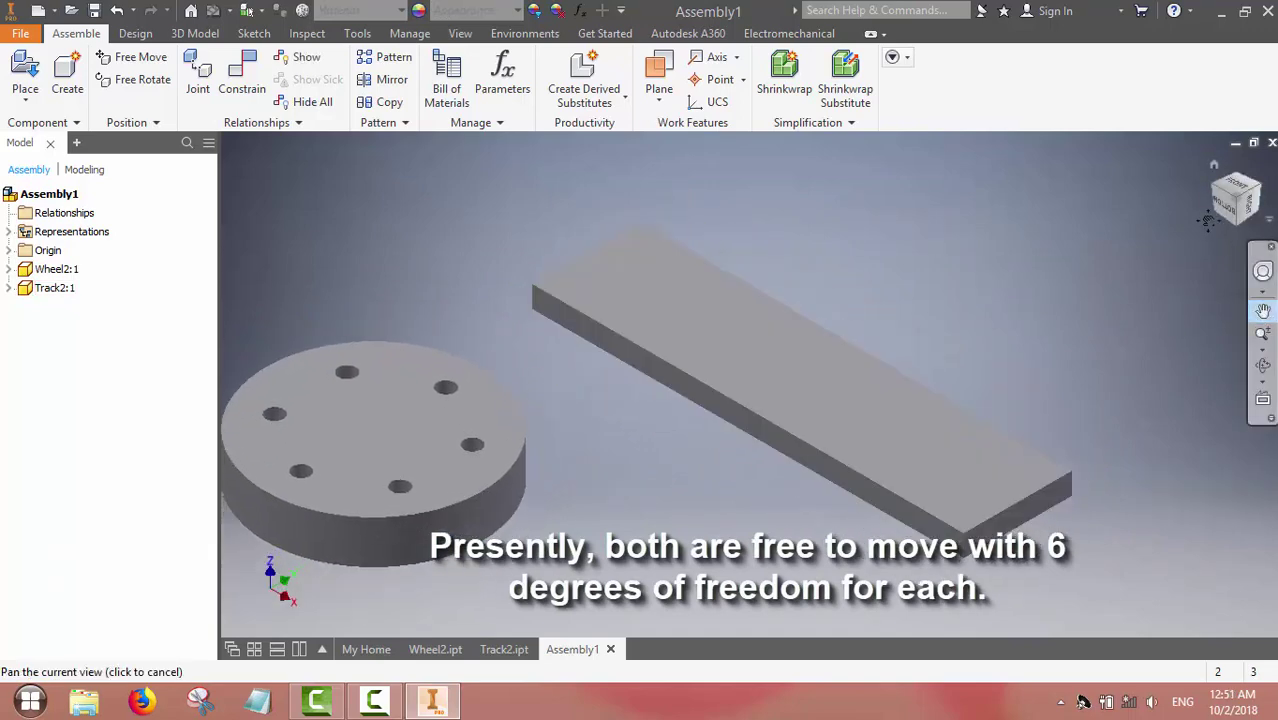
pyautogui.keyDown('shift'); pyautogui.moveTo(614, 475); pyautogui.dragTo(560, 545, button='middle'); pyautogui.keyUp('shift')
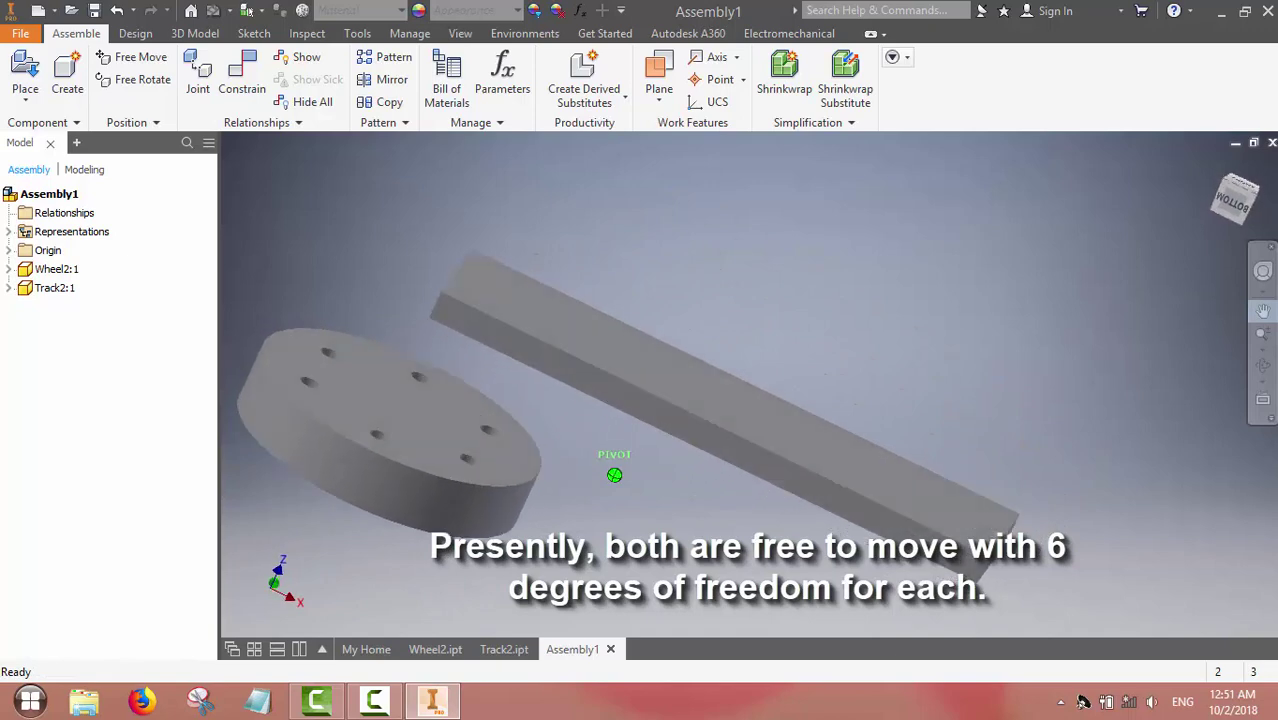
pyautogui.click(461, 36)
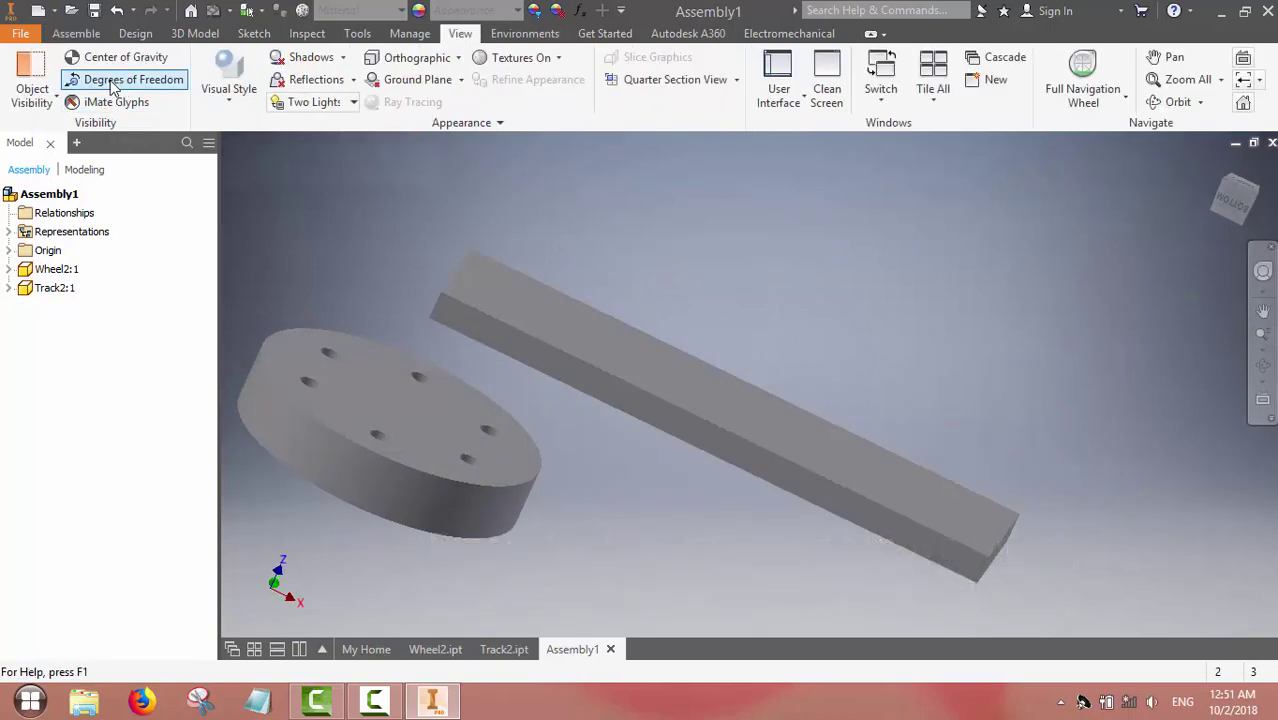
pyautogui.click(113, 82)
# Step: Move the unconstrained track away from the wheel, and shift the wheel slightly upward
pyautogui.moveTo(481, 246); pyautogui.dragTo(810, 415)
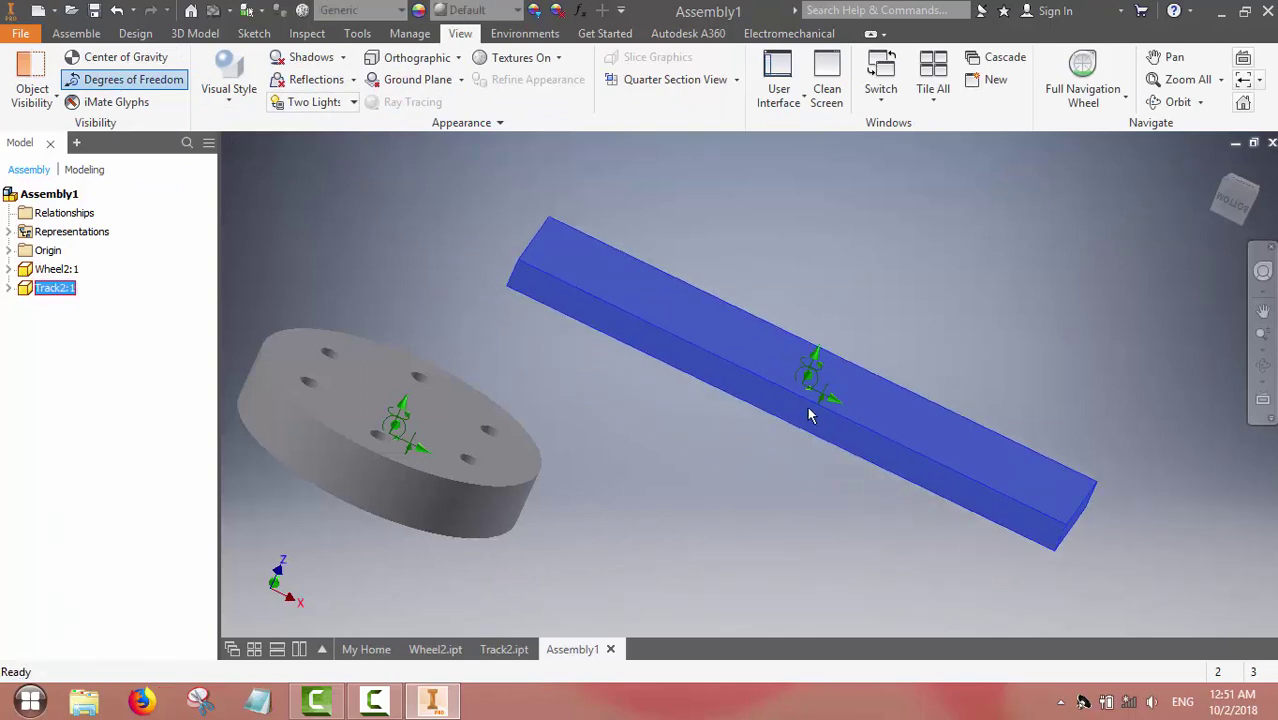
pyautogui.moveTo(984, 436); pyautogui.dragTo(1001, 396)
pyautogui.moveTo(379, 400); pyautogui.dragTo(379, 352)
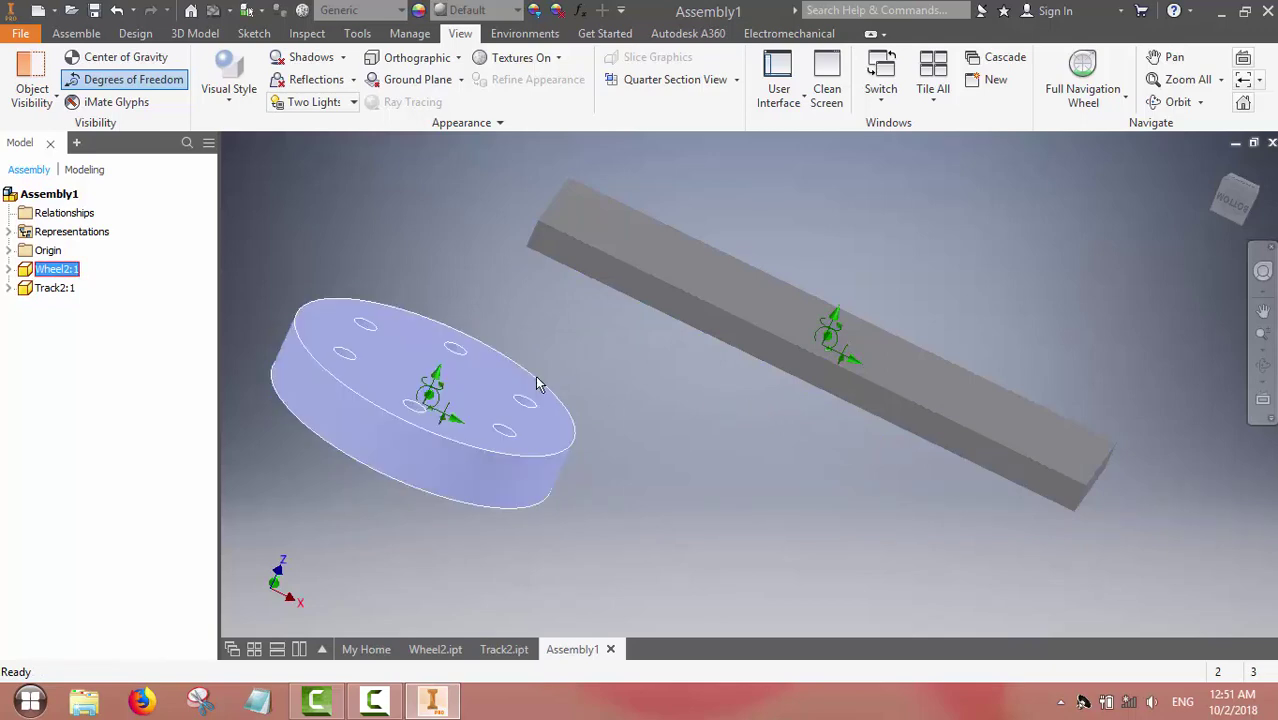
# Step: Reposition the track slightly and ground it in the assembly
pyautogui.moveTo(757, 319); pyautogui.dragTo(783, 357)
pyautogui.rightClick(783, 357)
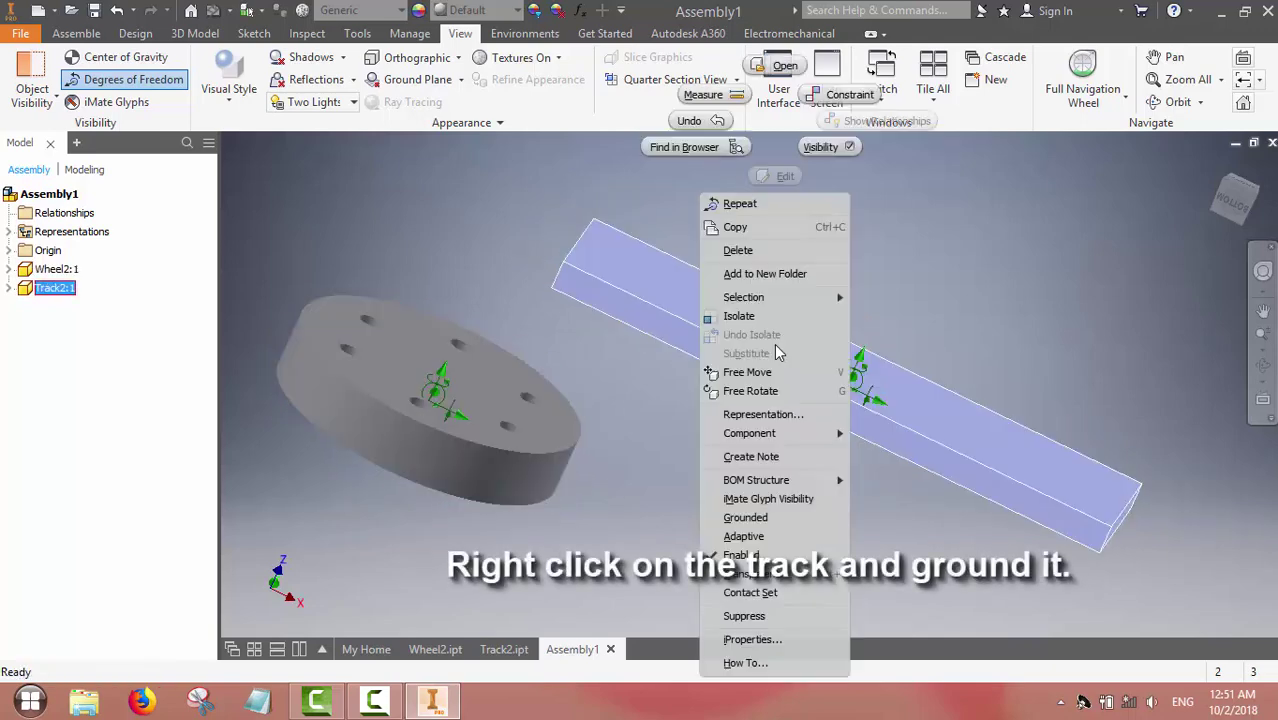
pyautogui.click(752, 520)
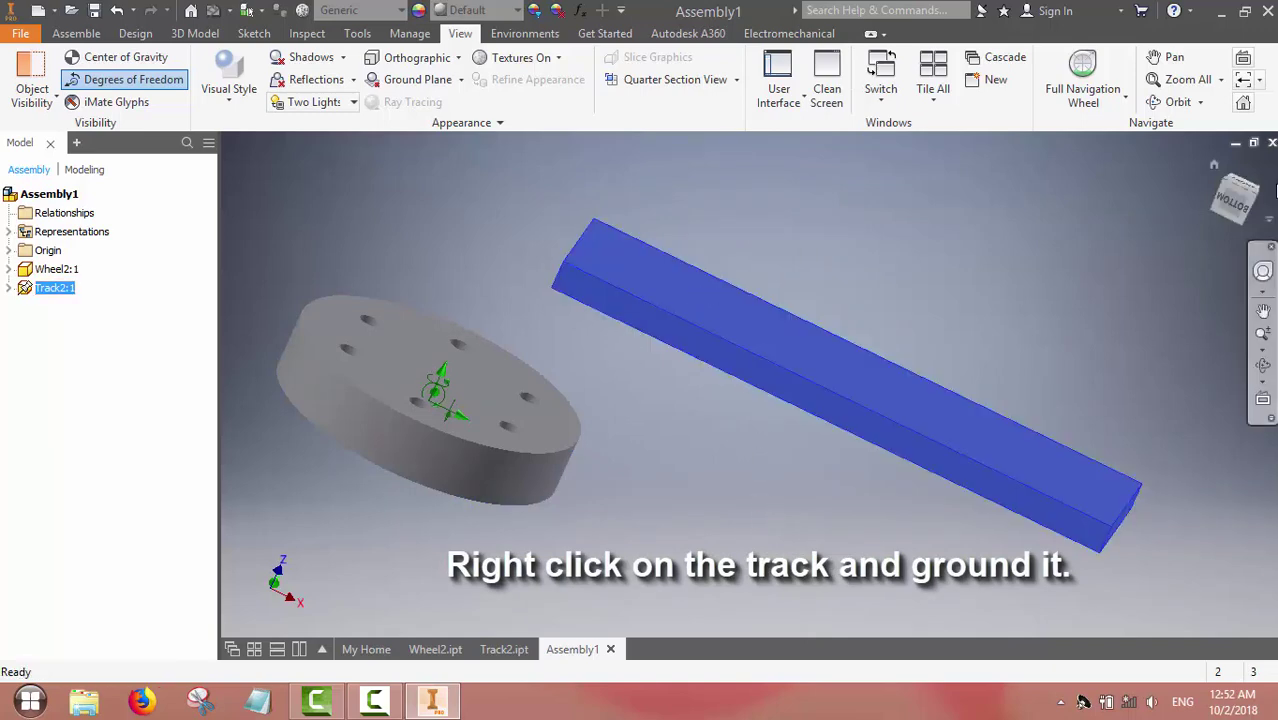
# Step: Test the freedom of the wheel by moving it beside the grounded track
pyautogui.moveTo(1228, 190)
pyautogui.mouseDown()
pyautogui.moveTo(1228, 160)
pyautogui.moveTo(1228, 185)
pyautogui.mouseUp()
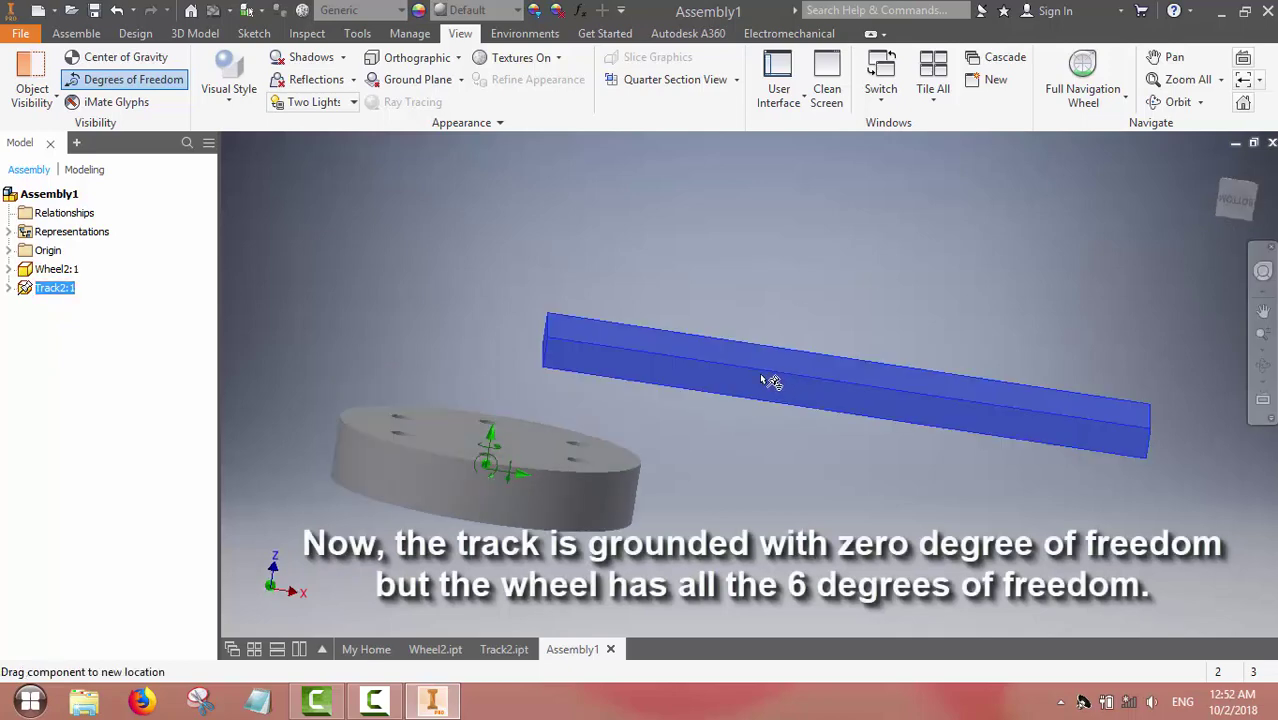
pyautogui.moveTo(575, 461); pyautogui.dragTo(531, 443)
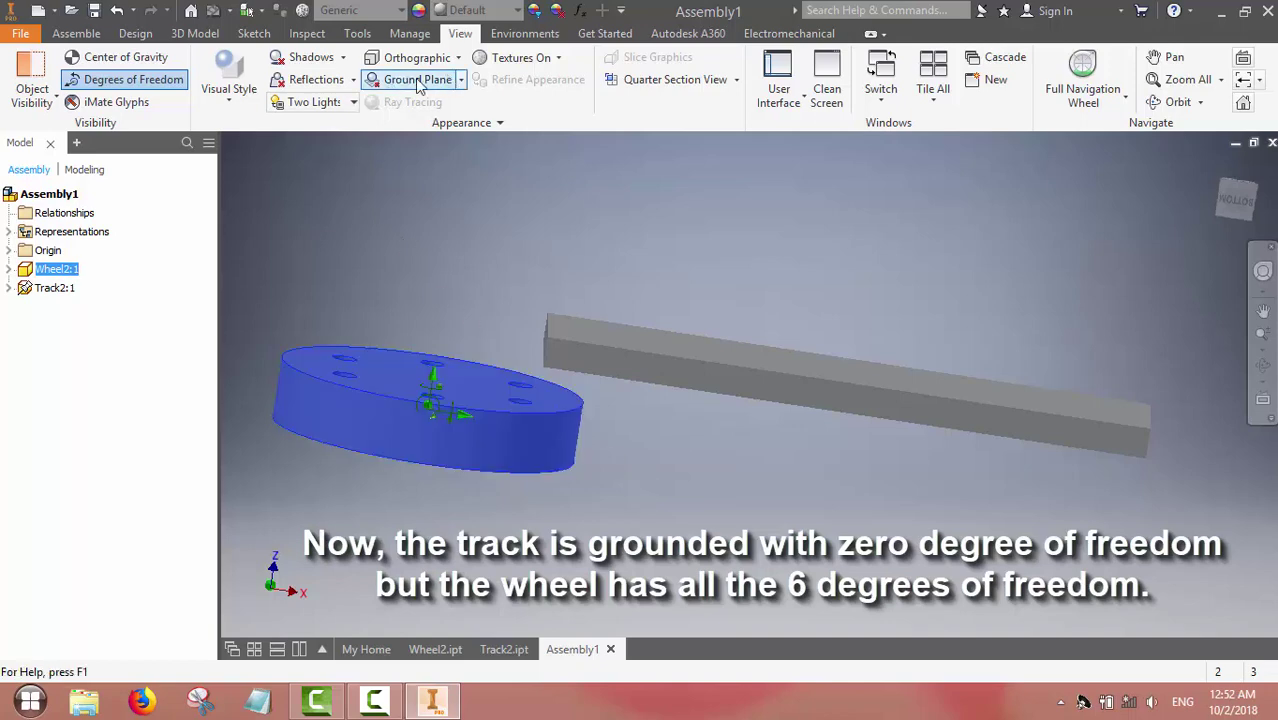
pyautogui.click(361, 223)
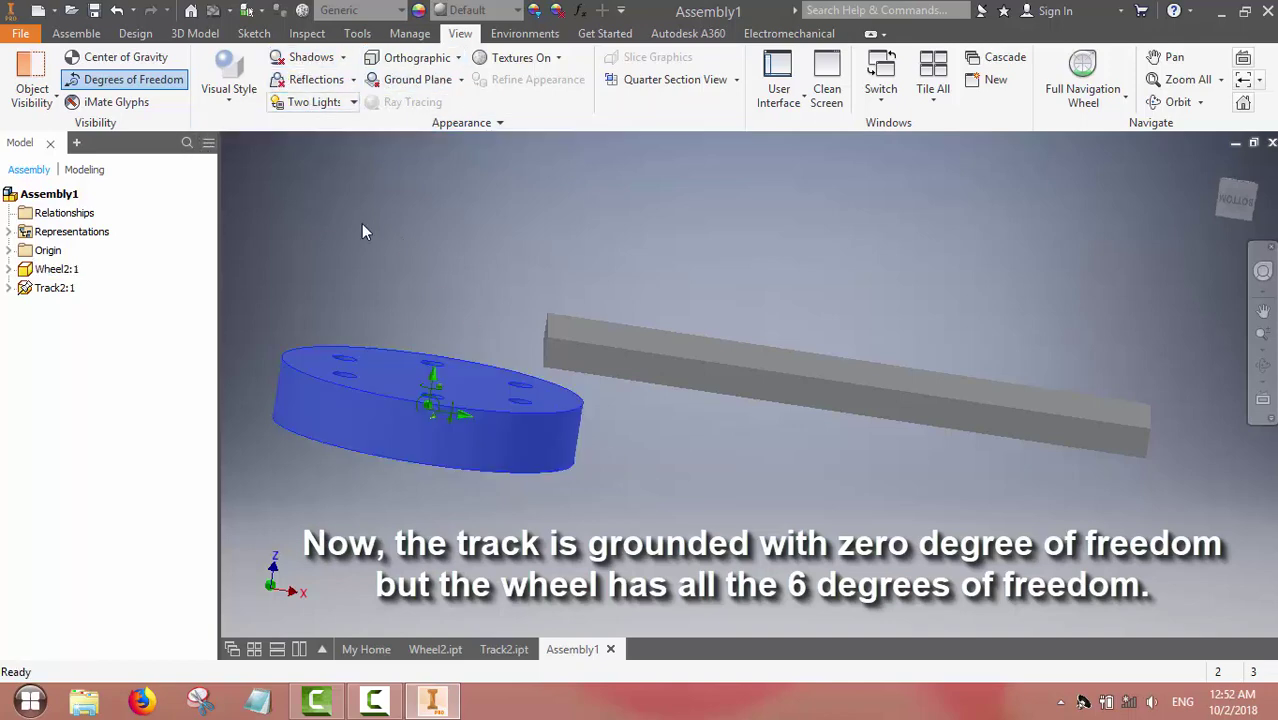
# Step: Constrain the wheel's flat face flush with the track's long side face, using a 15 mm offset
pyautogui.click(76, 33)
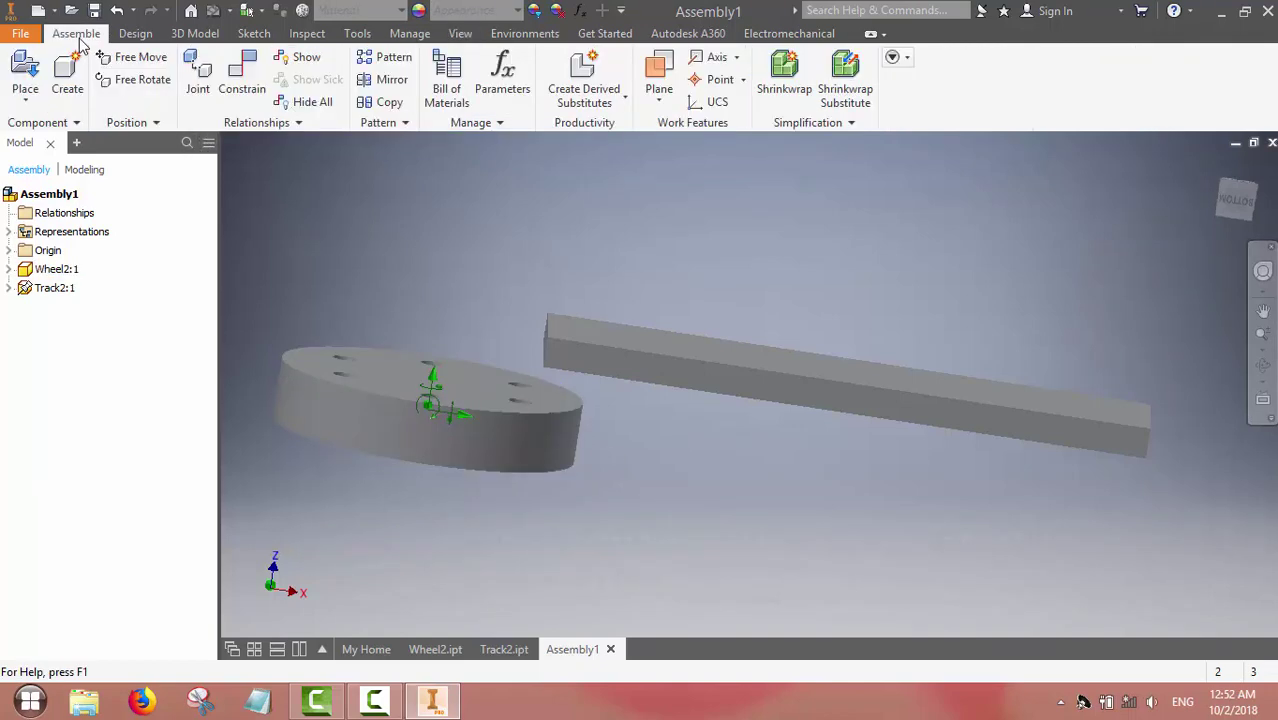
pyautogui.click(240, 75)
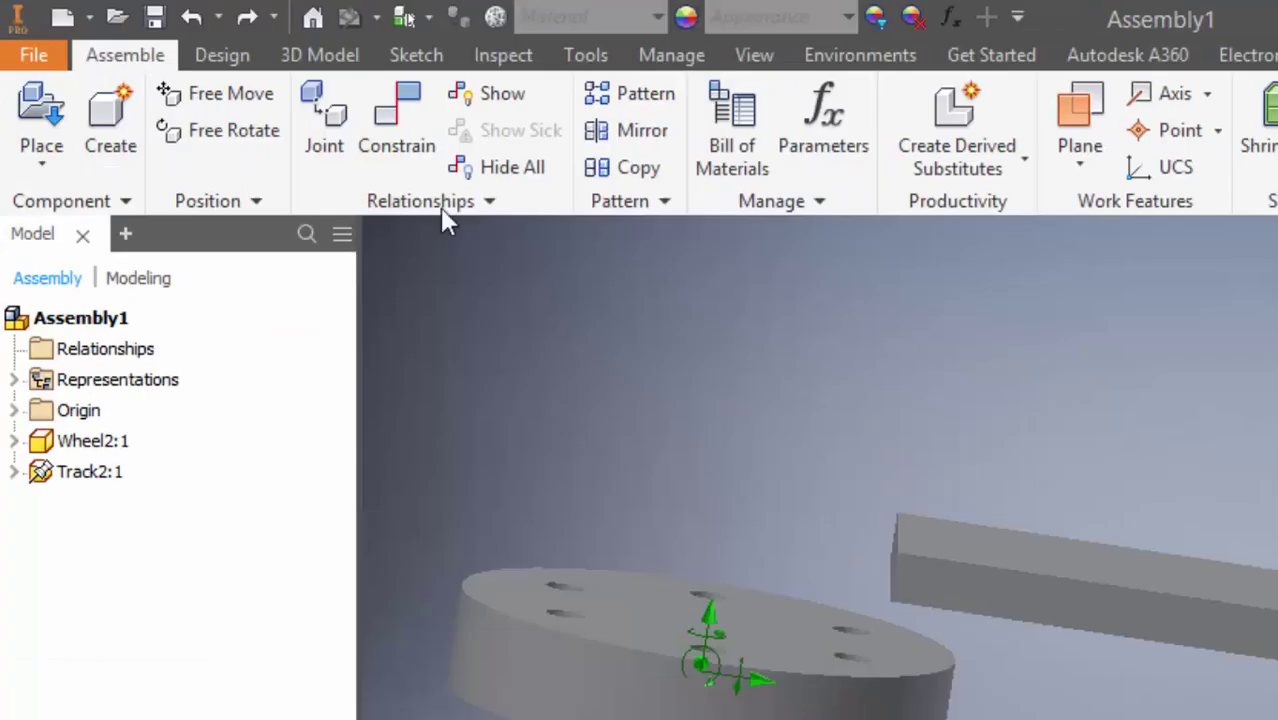
pyautogui.click(398, 118)
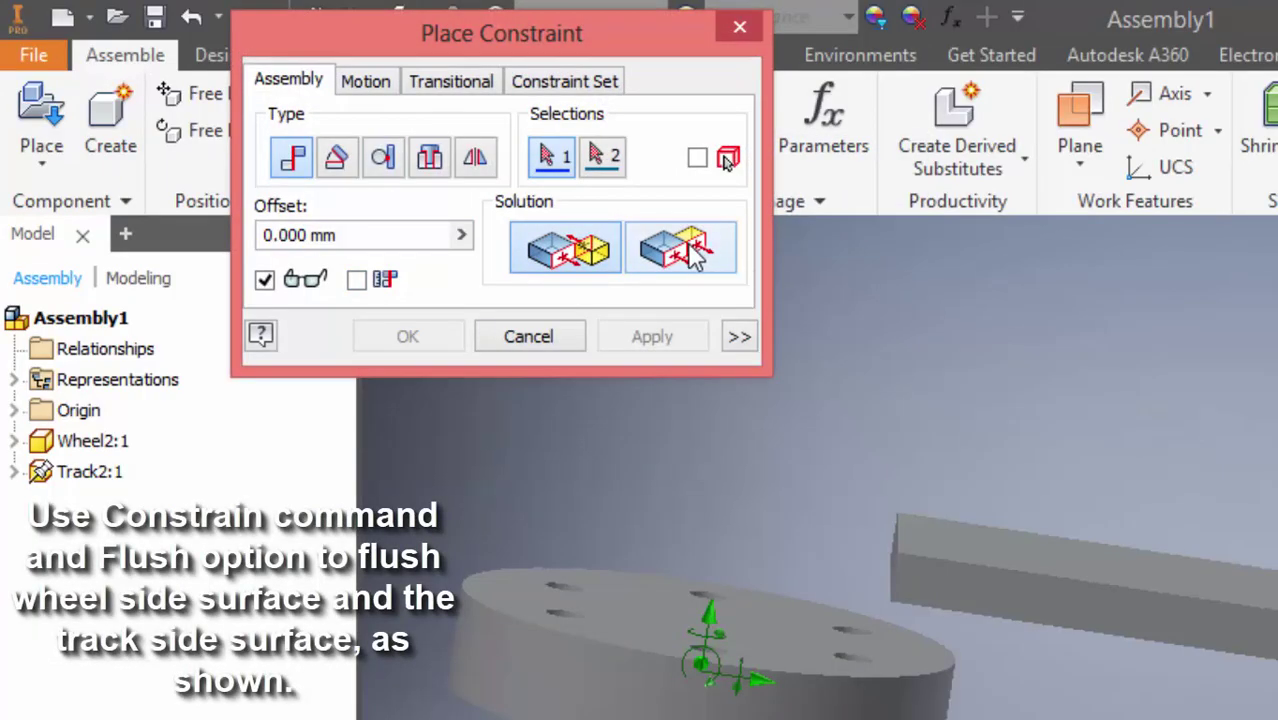
pyautogui.click(697, 255)
pyautogui.click(767, 634)
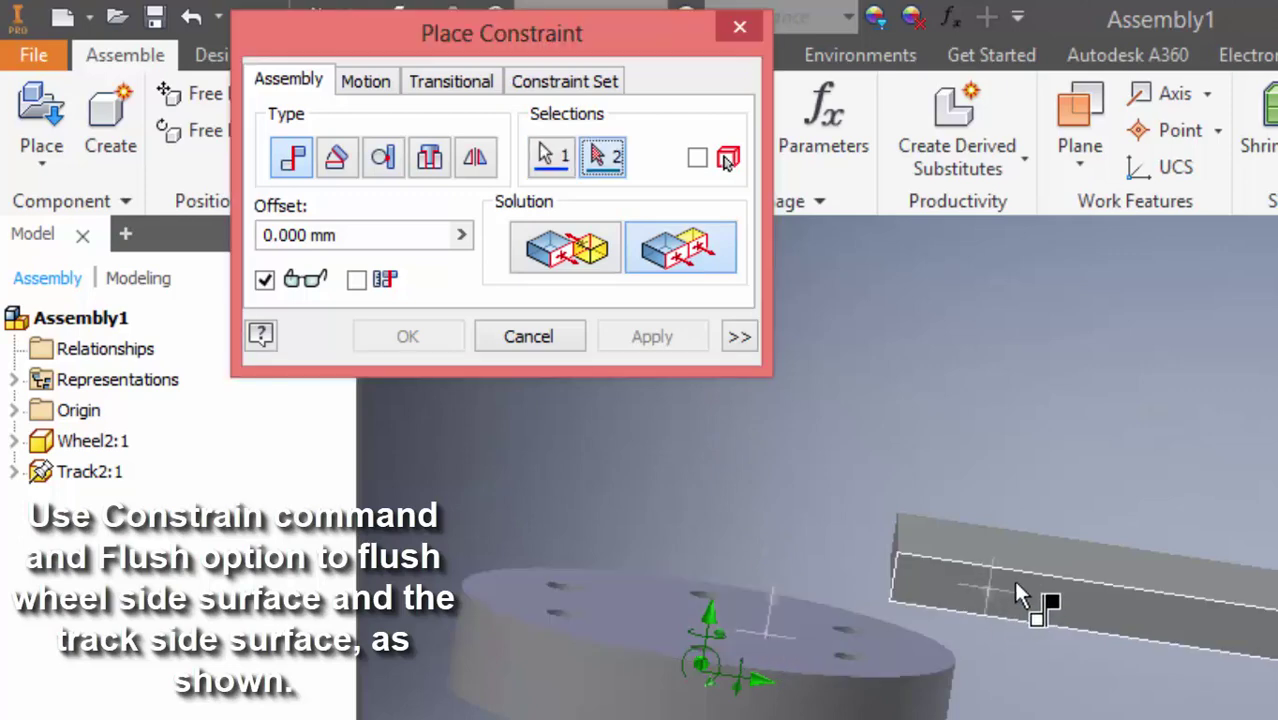
pyautogui.click(1025, 594)
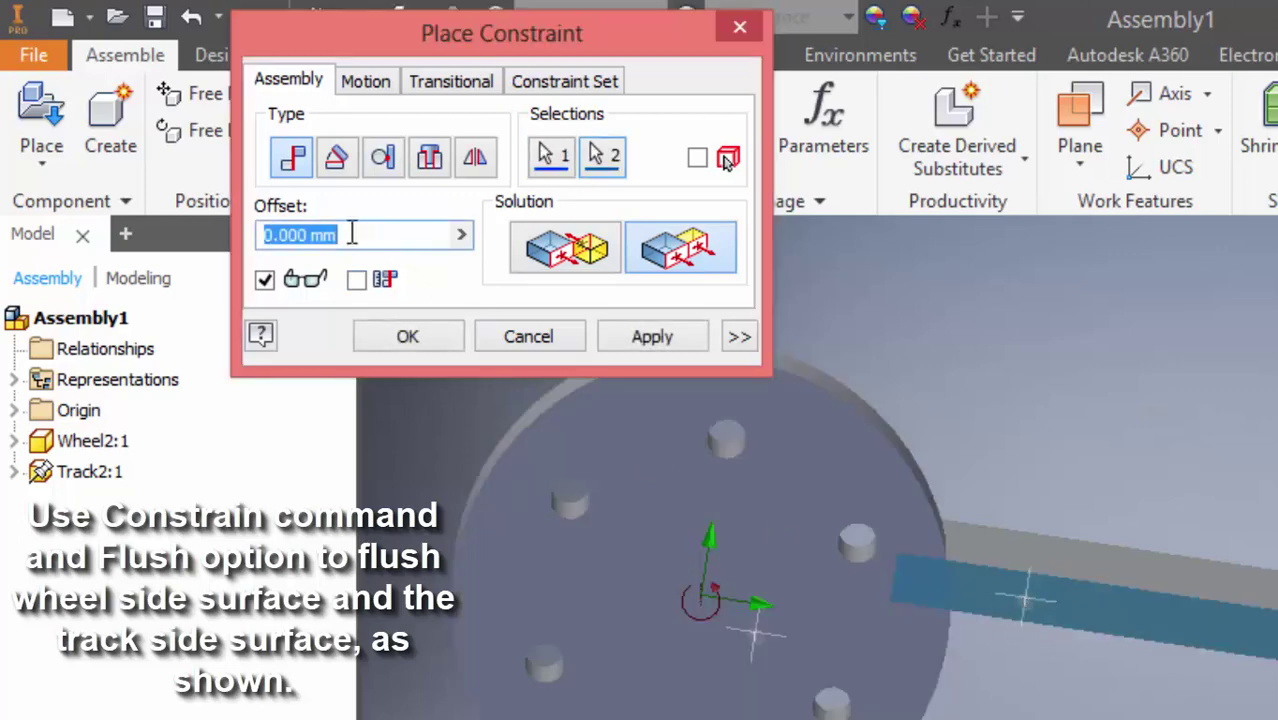
pyautogui.write('15')
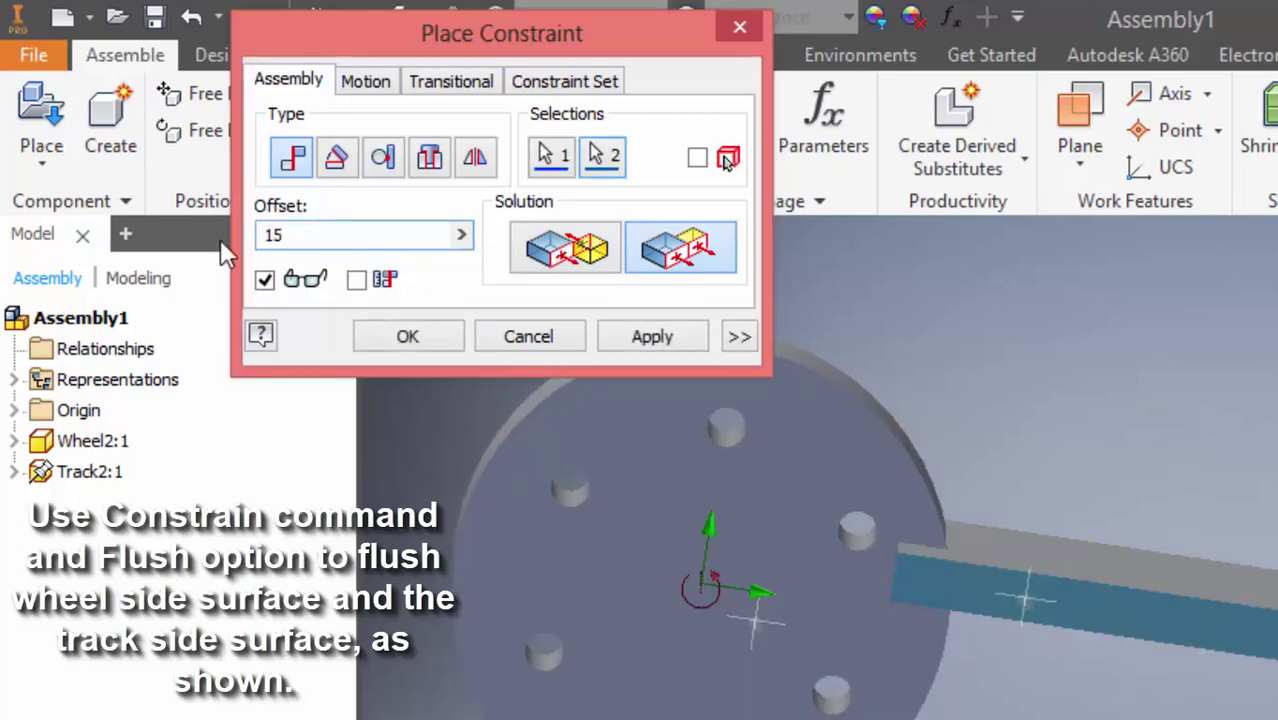
pyautogui.click(652, 337)
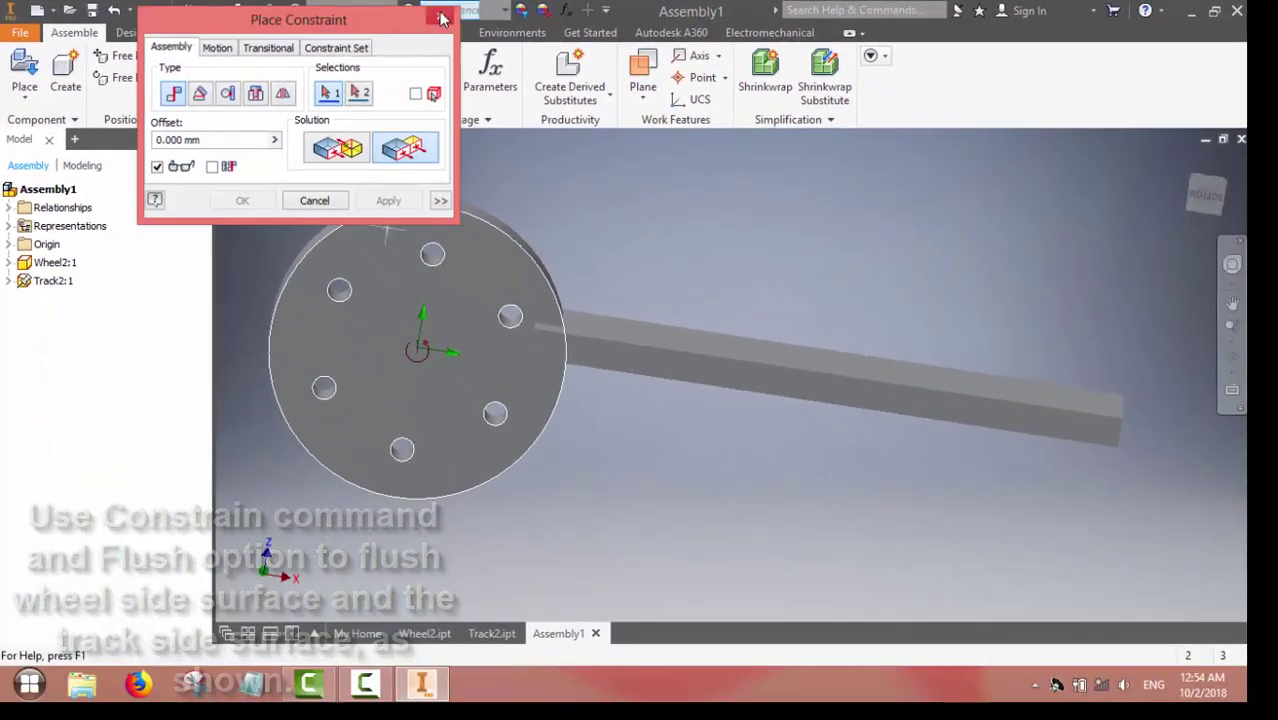
pyautogui.click(528, 336)
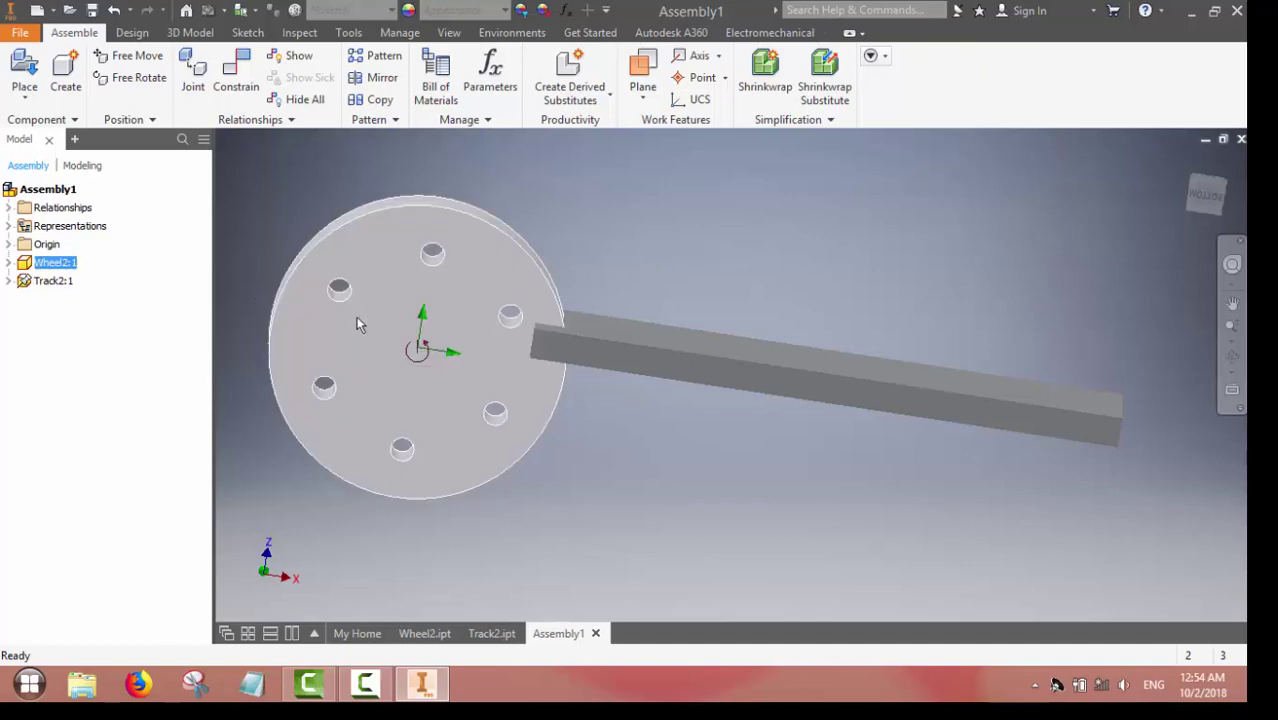
# Step: Test the remaining movement of the flush-constrained wheel and the grounded track by trying to move each of them
pyautogui.moveTo(301, 317); pyautogui.dragTo(584, 250)
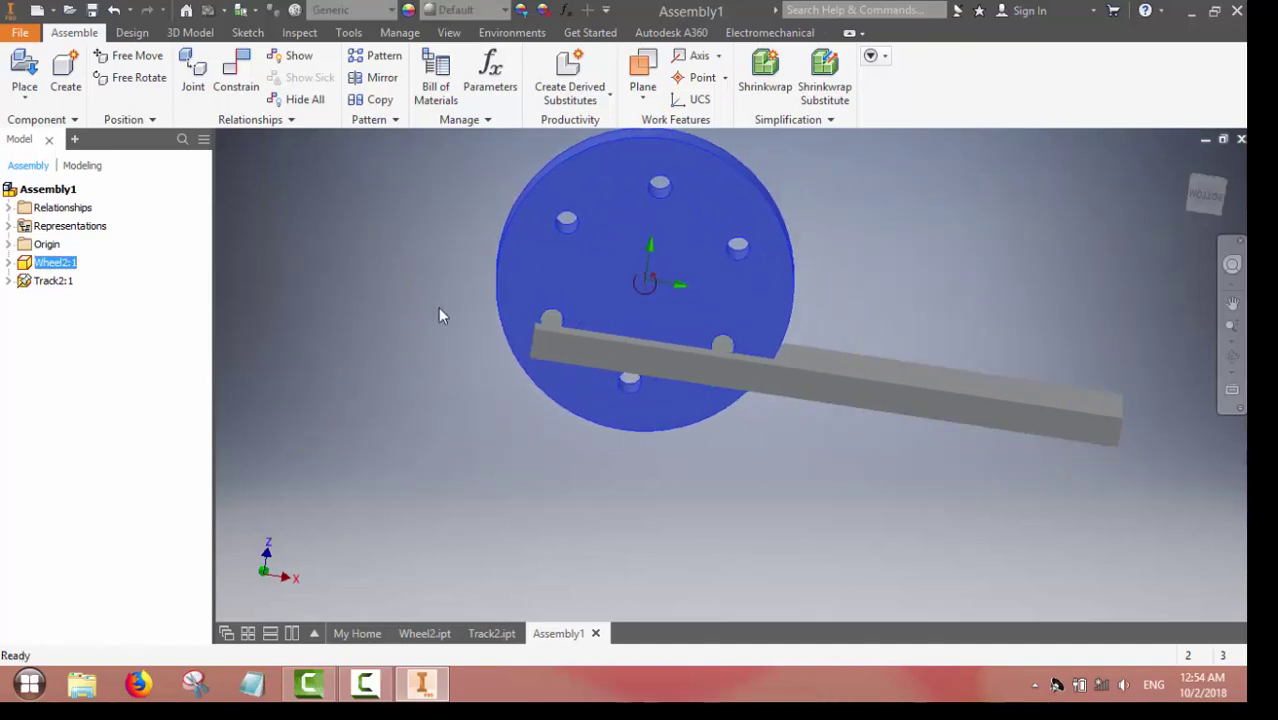
pyautogui.moveTo(645, 290)
pyautogui.mouseDown()
pyautogui.moveTo(1094, 329)
pyautogui.moveTo(624, 289)
pyautogui.moveTo(659, 297)
pyautogui.mouseUp()
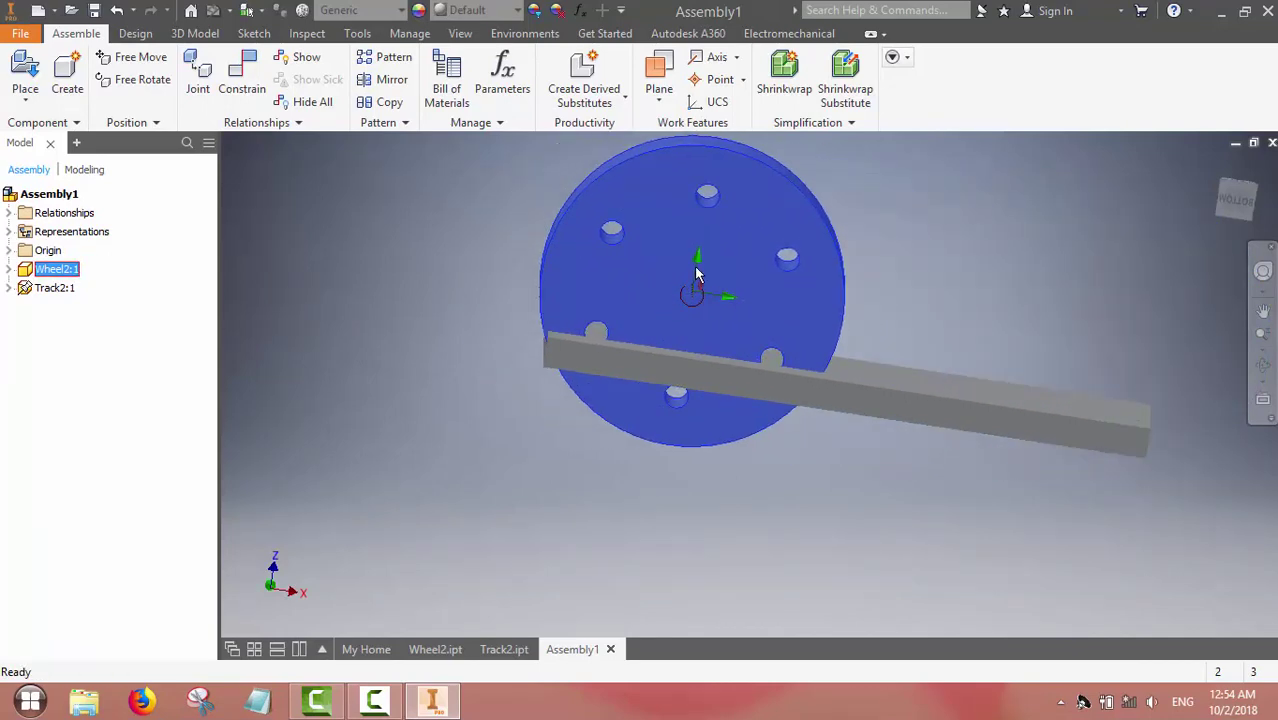
pyautogui.moveTo(697, 274); pyautogui.dragTo(499, 298)
pyautogui.moveTo(890, 374); pyautogui.dragTo(799, 379)
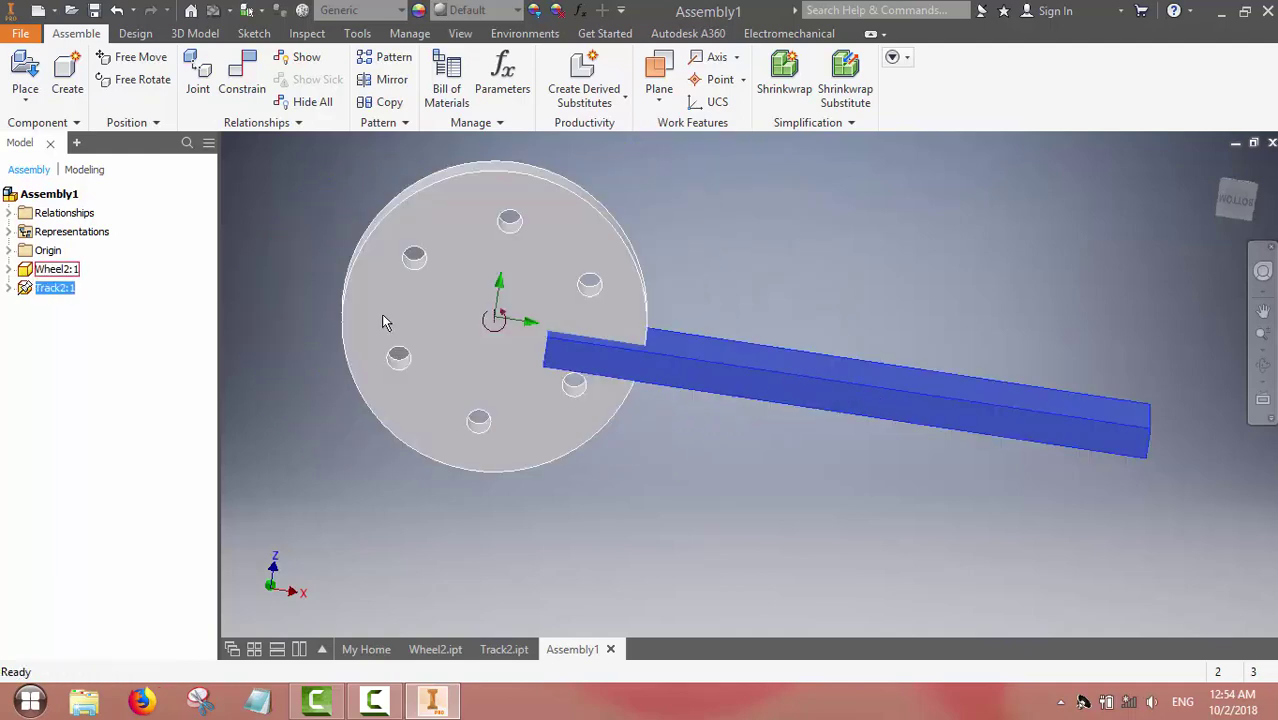
pyautogui.moveTo(383, 322); pyautogui.dragTo(579, 317)
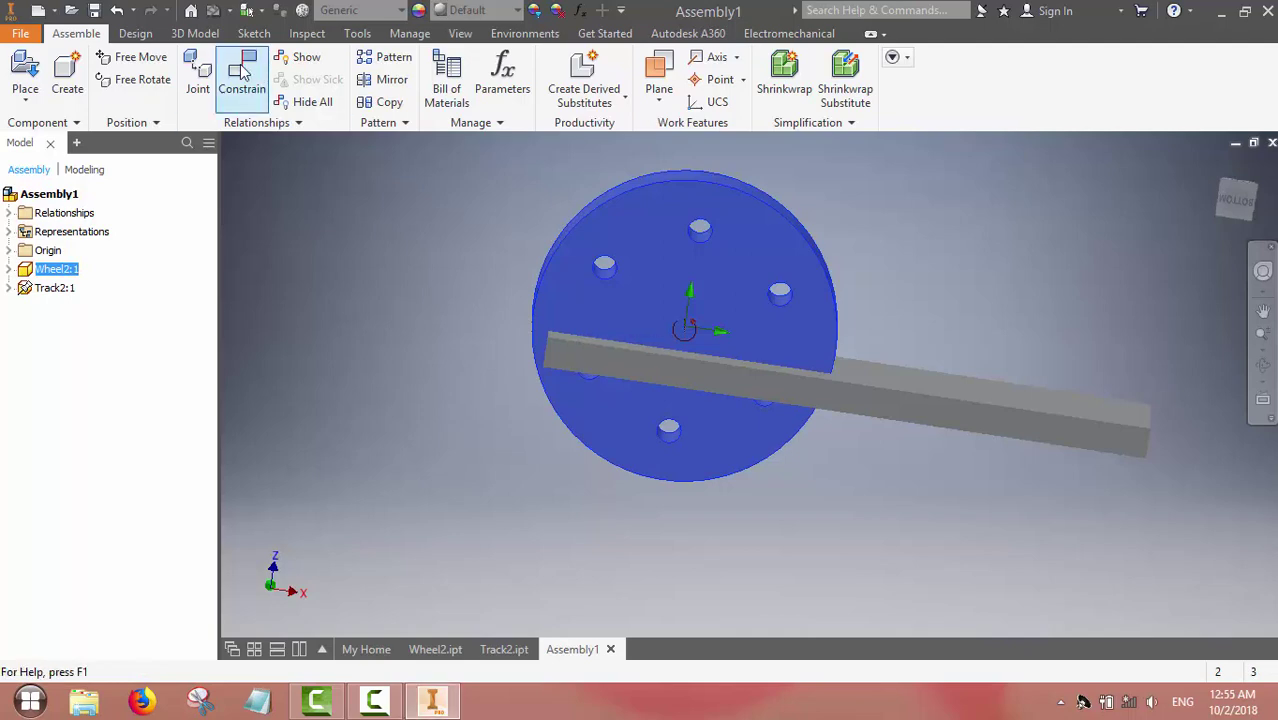
pyautogui.press('Escape')
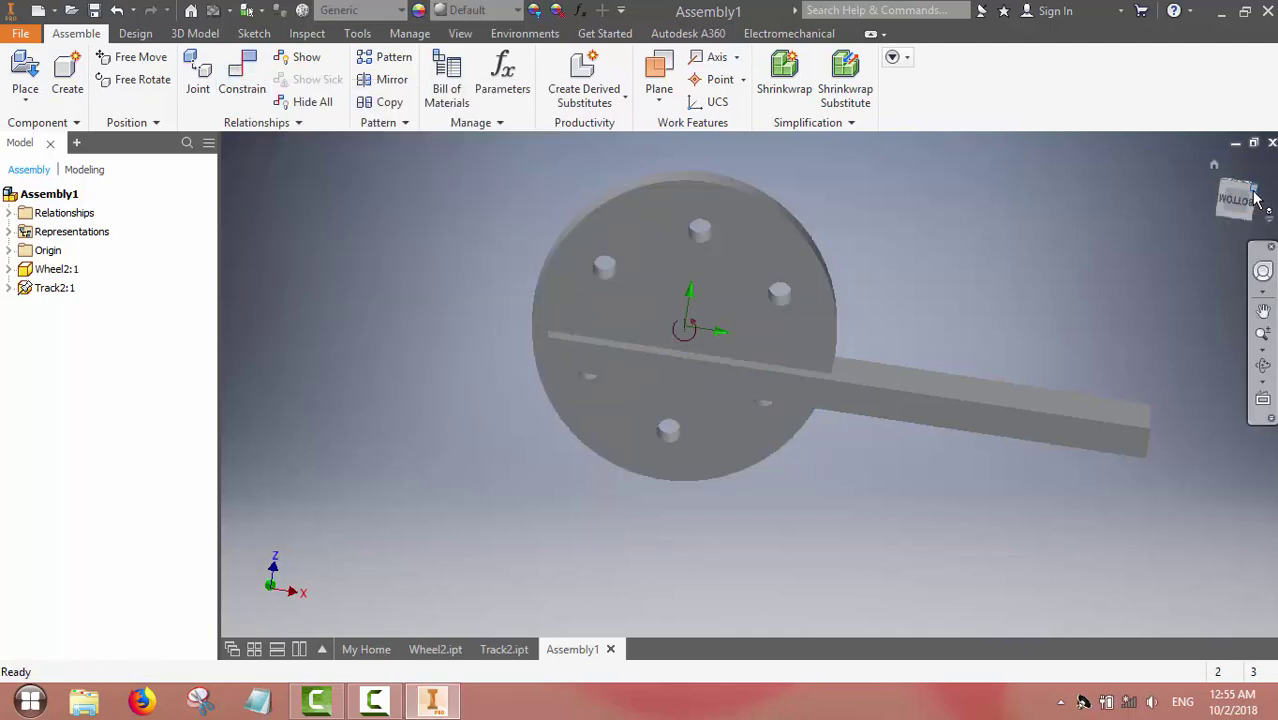
# Step: Add a Mate constraint between the wheel's axis and the track's top face with a 50 mm offset
pyautogui.moveTo(843, 350)
pyautogui.keyDown('shift'); pyautogui.mouseDown(button='middle')
pyautogui.moveTo(870, 345)
pyautogui.moveTo(850, 348)
pyautogui.mouseUp(button='middle'); pyautogui.keyUp('shift')
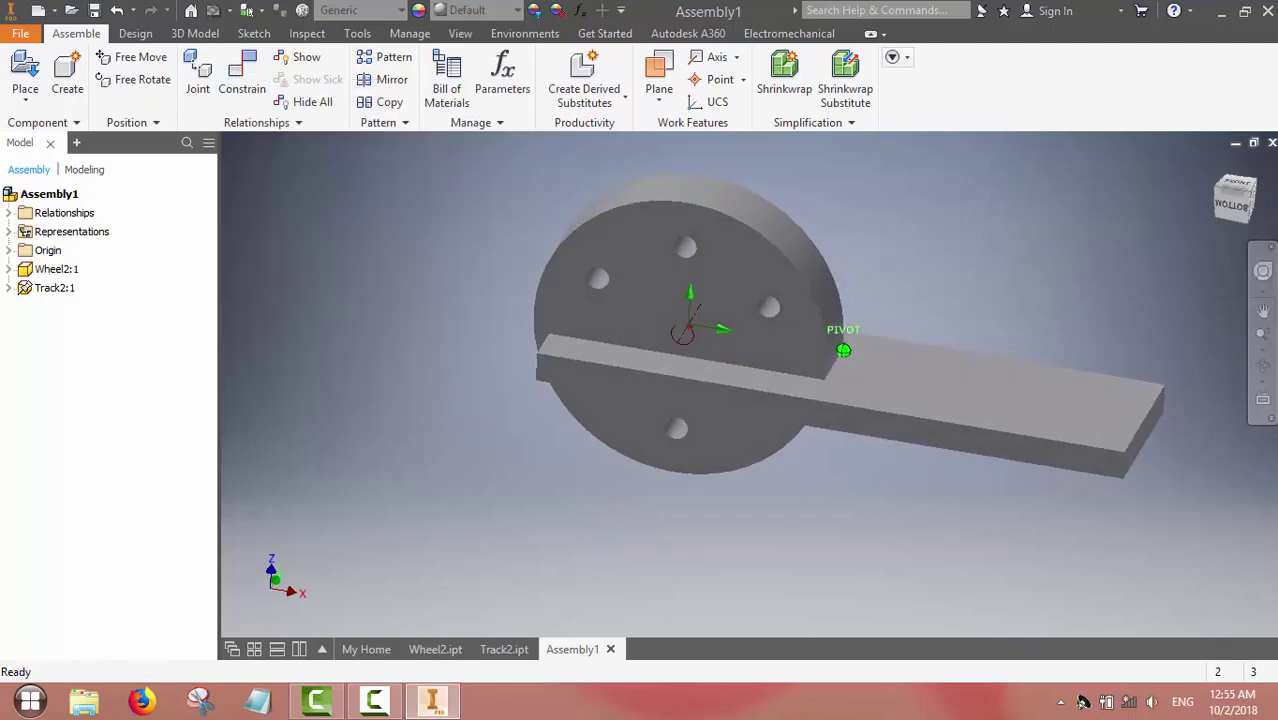
pyautogui.click(242, 75)
pyautogui.scroll(-3, 670, 300)
pyautogui.click(674, 290)
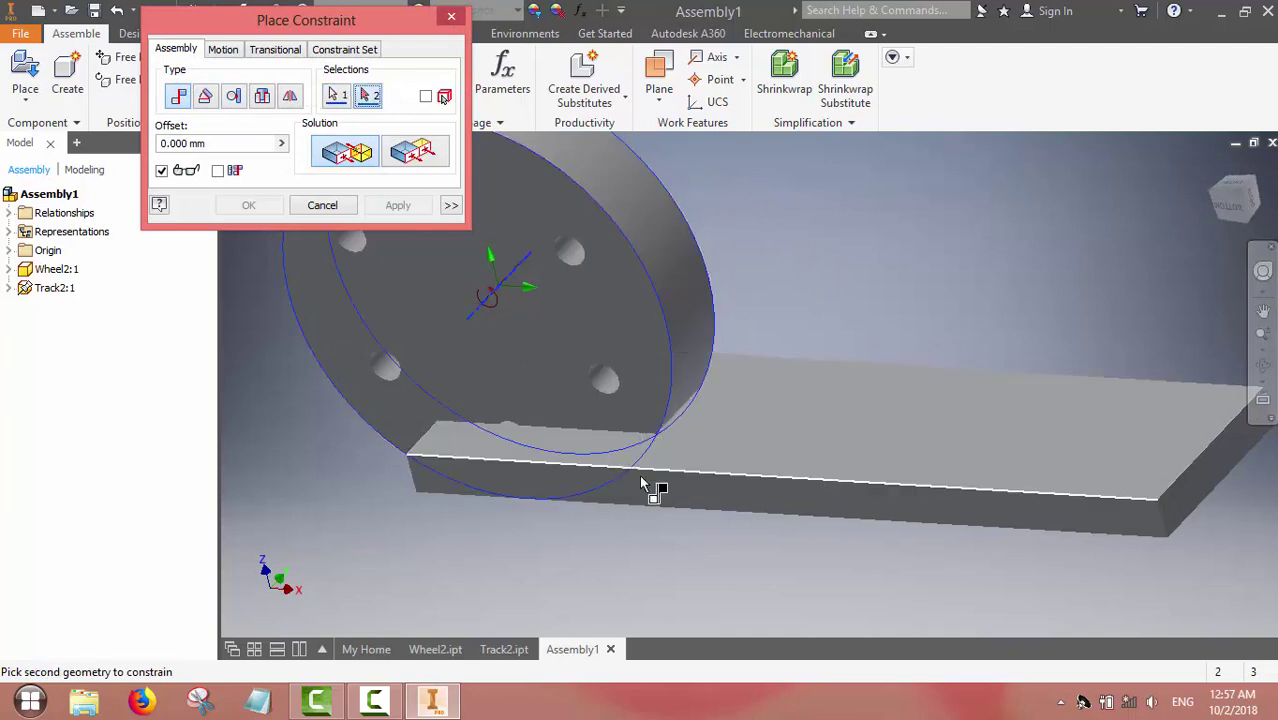
pyautogui.click(771, 437)
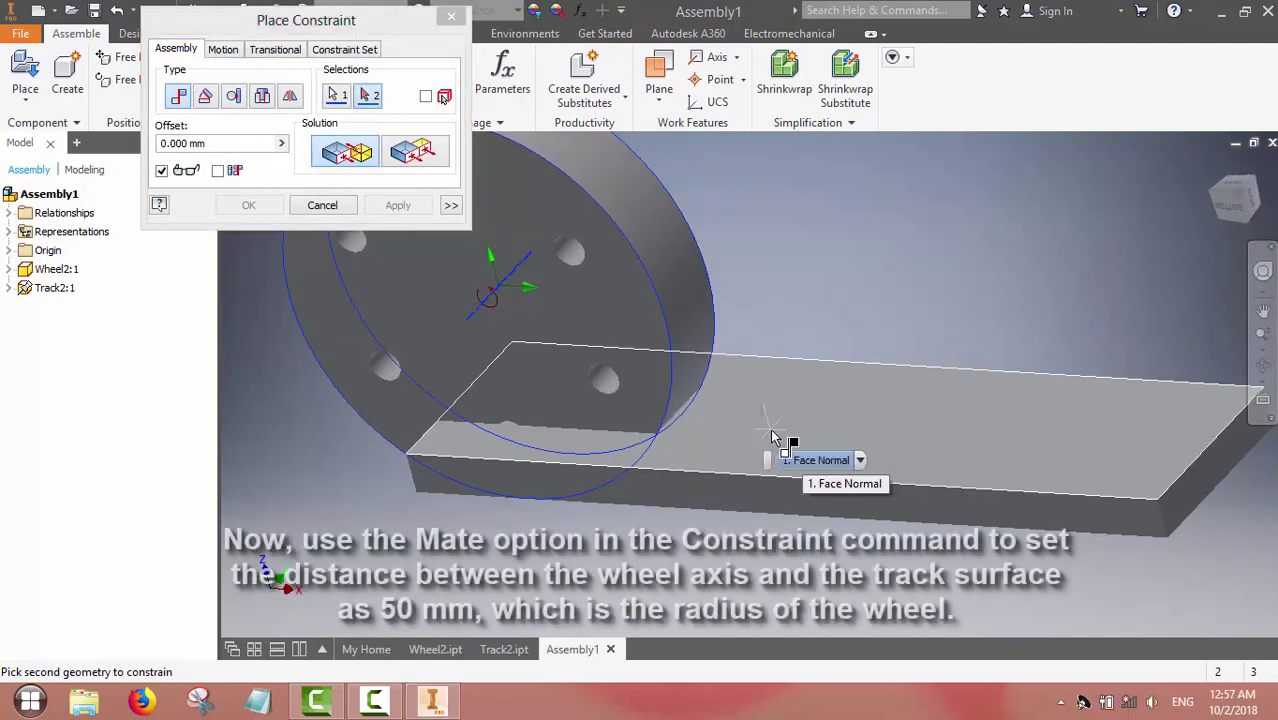
pyautogui.click(800, 462)
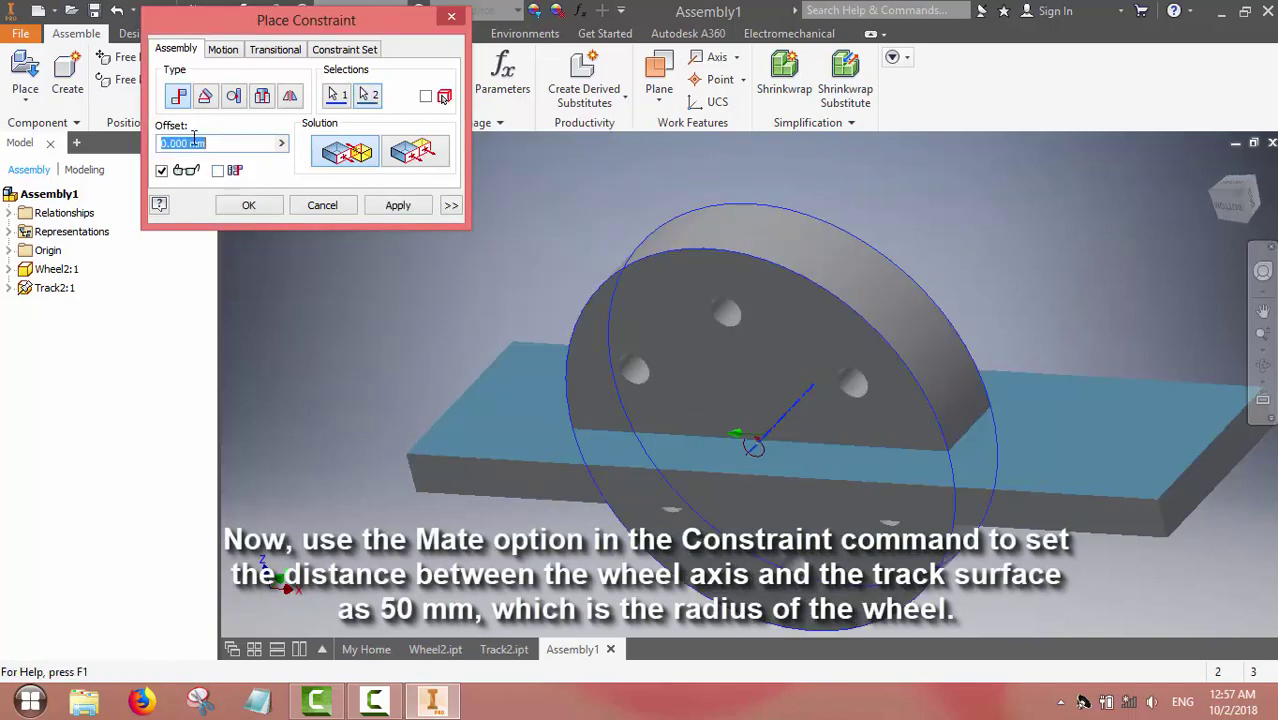
pyautogui.write('50')
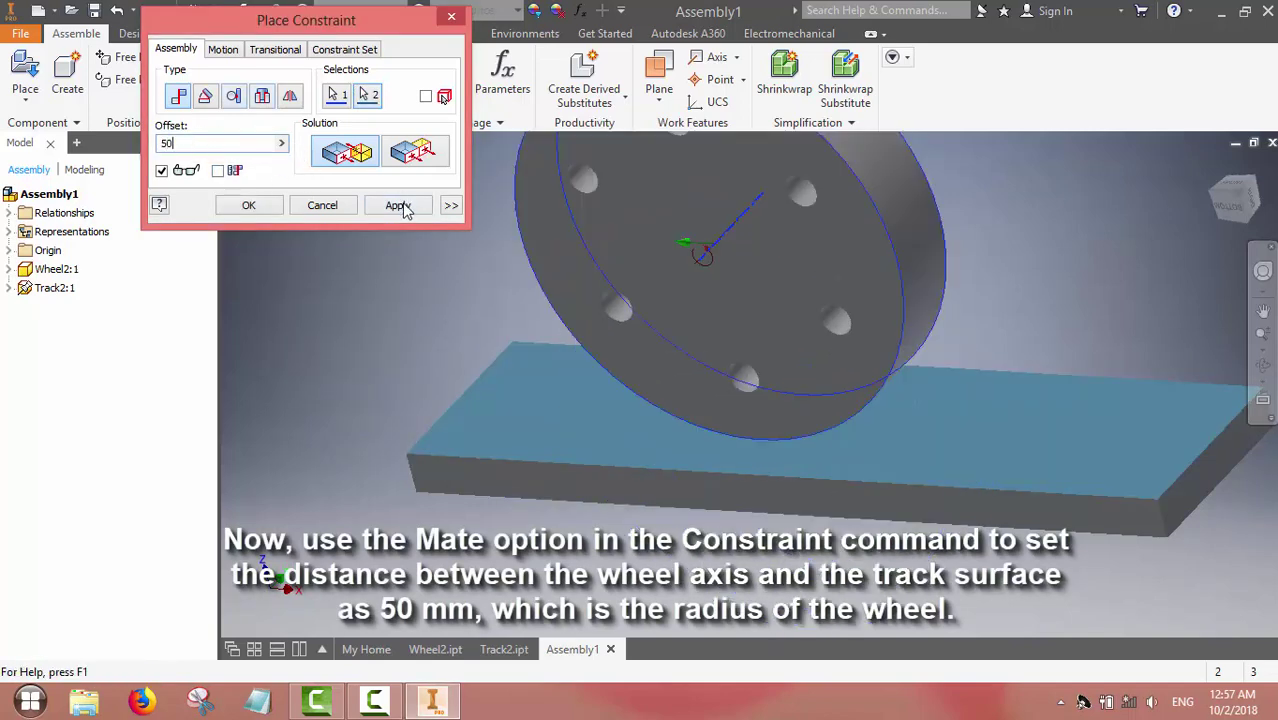
pyautogui.click(398, 205)
pyautogui.press('Escape')
# Step: Test the remaining movement of the mated wheel by moving it along the track's top face
pyautogui.click(505, 262)
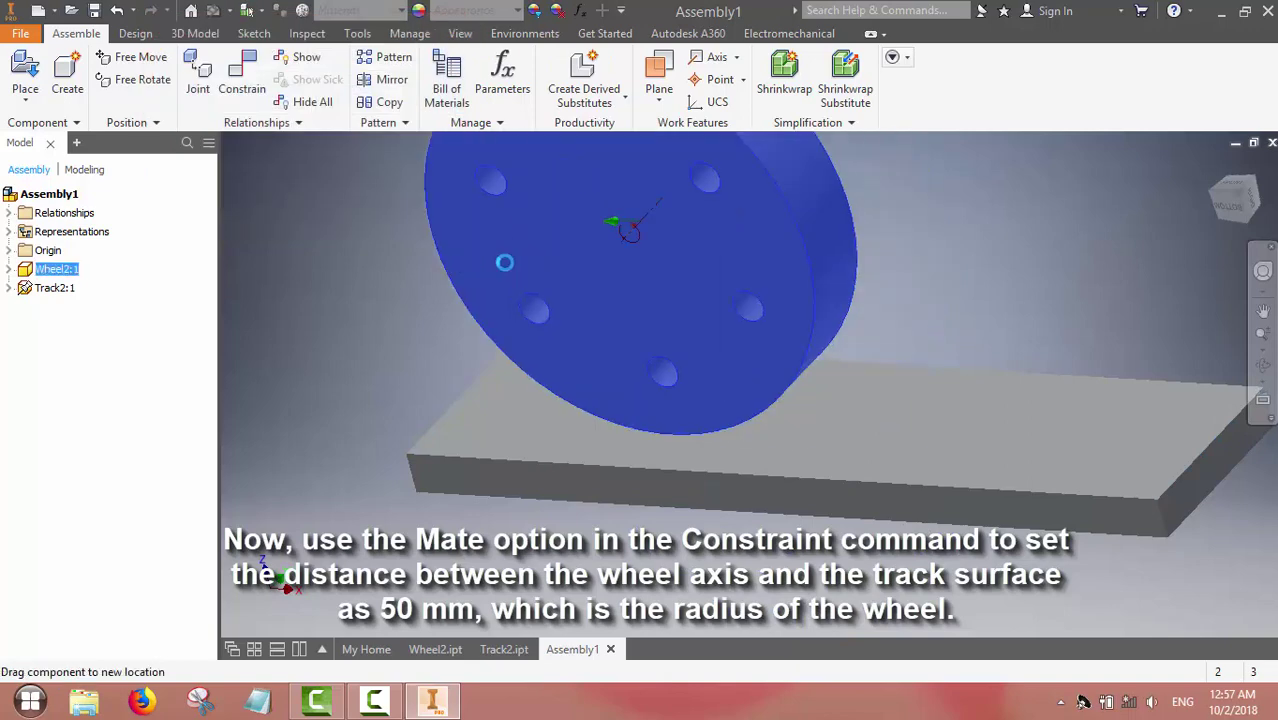
pyautogui.moveTo(505, 262); pyautogui.dragTo(693, 428)
pyautogui.click(677, 472)
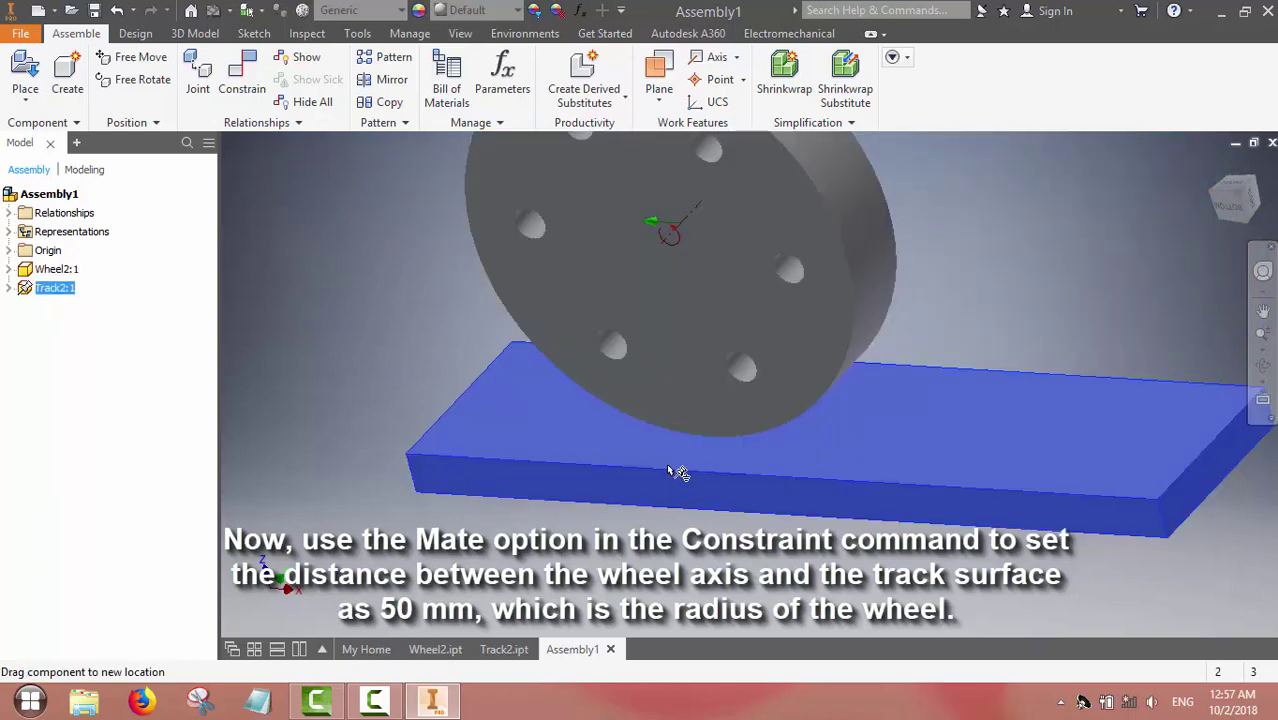
pyautogui.scroll(-5, 677, 472)
pyautogui.scroll(8, 644, 466)
pyautogui.moveTo(650, 308); pyautogui.dragTo(553, 320)
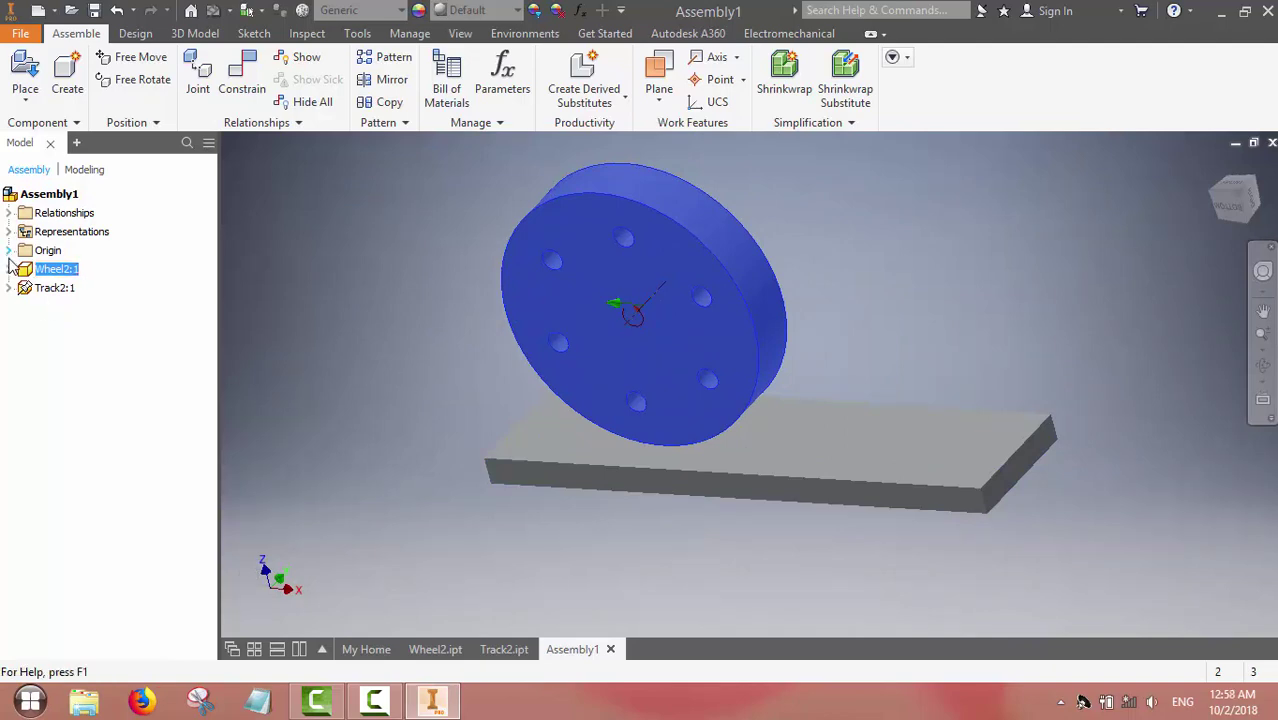
# Step: Add a Directed Angle constraint of 0 deg between the wheel's XZ plane and the track's XY plane
pyautogui.click(9, 270)
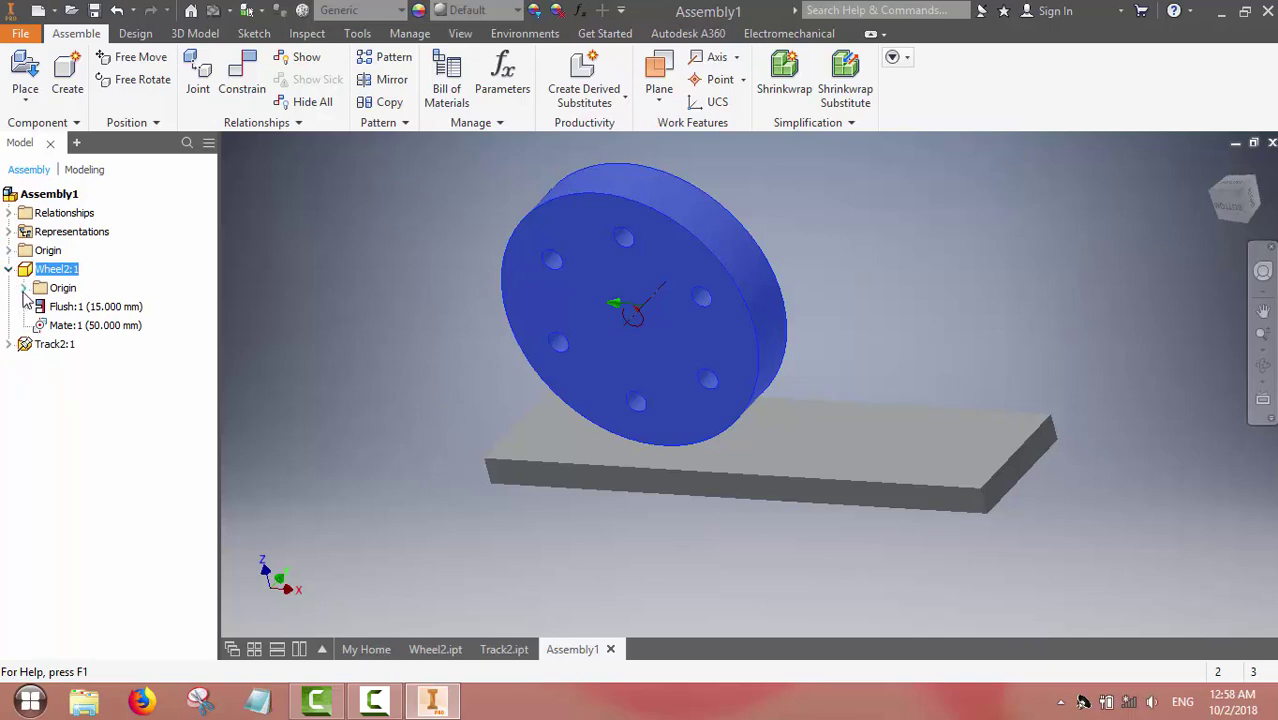
pyautogui.click(24, 288)
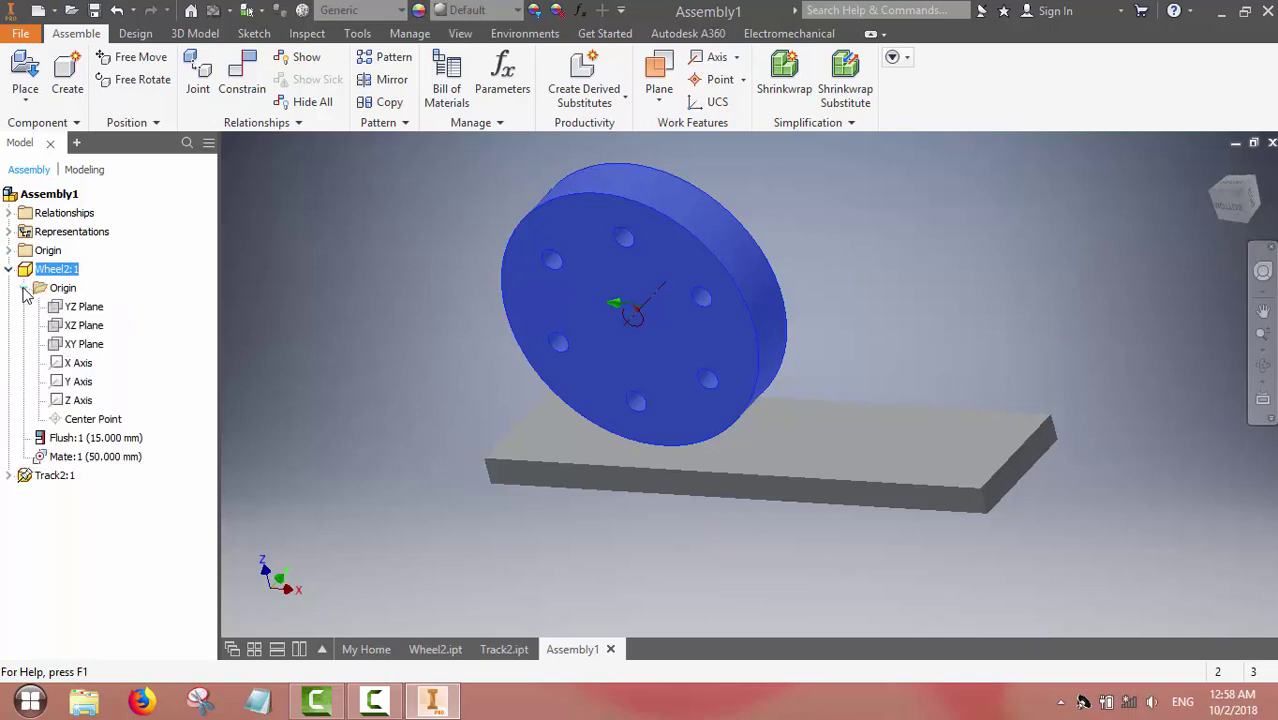
pyautogui.click(240, 86)
pyautogui.moveTo(265, 27); pyautogui.dragTo(313, 117)
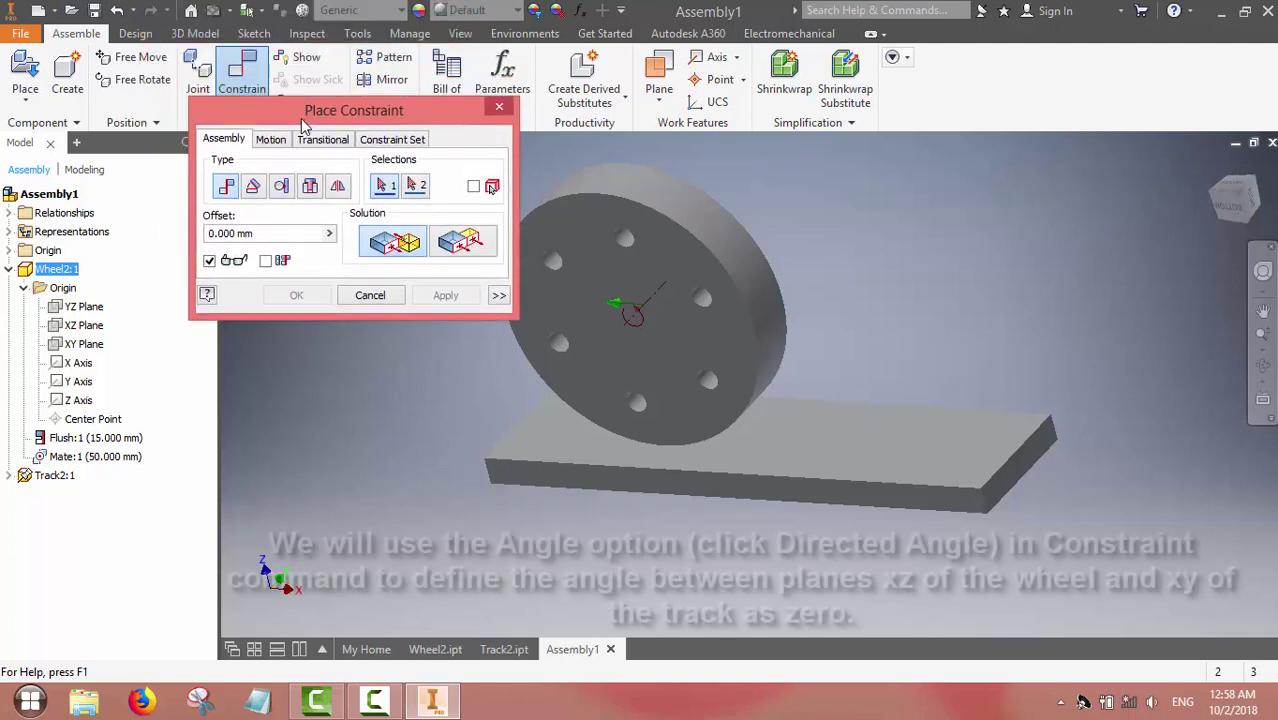
pyautogui.click(60, 331)
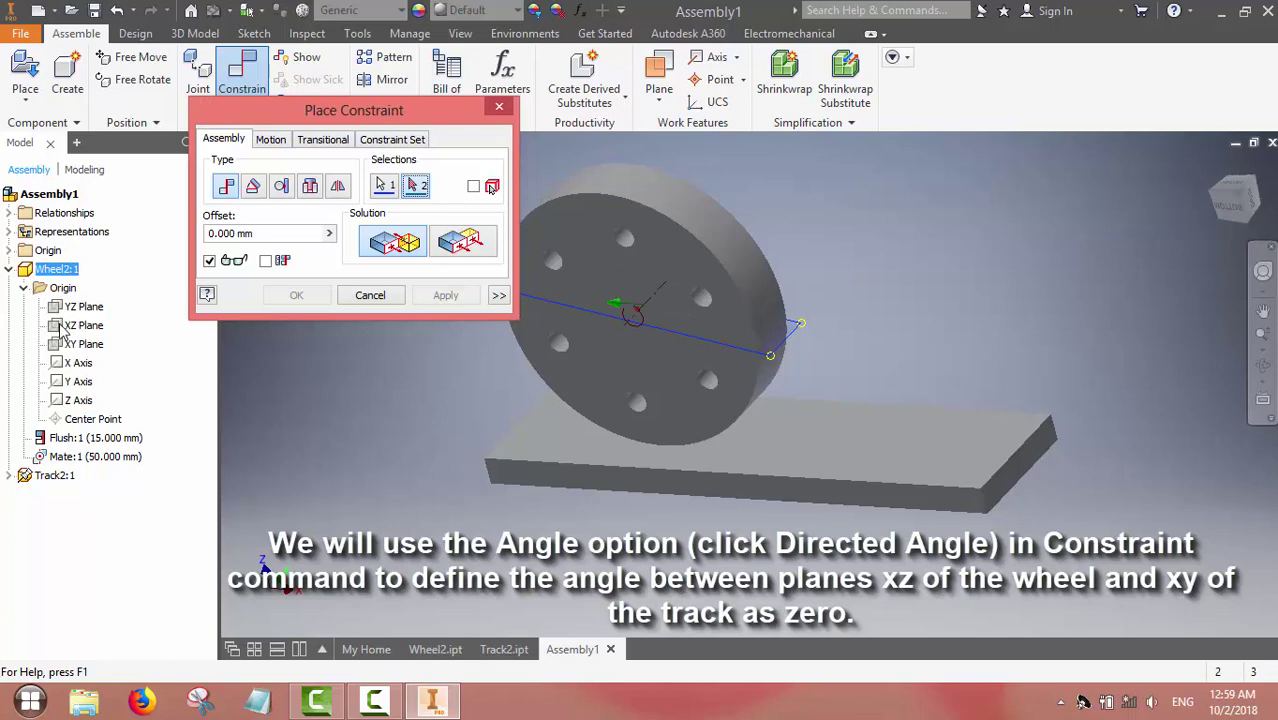
pyautogui.click(254, 187)
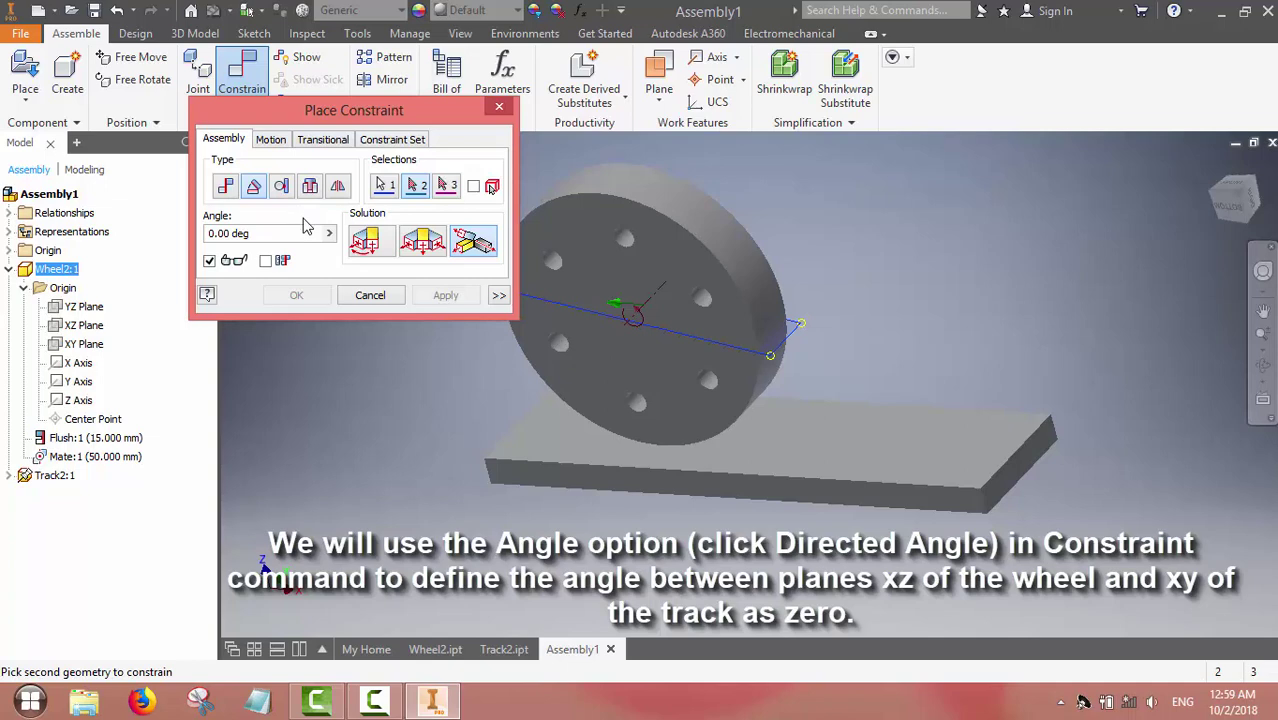
pyautogui.click(366, 241)
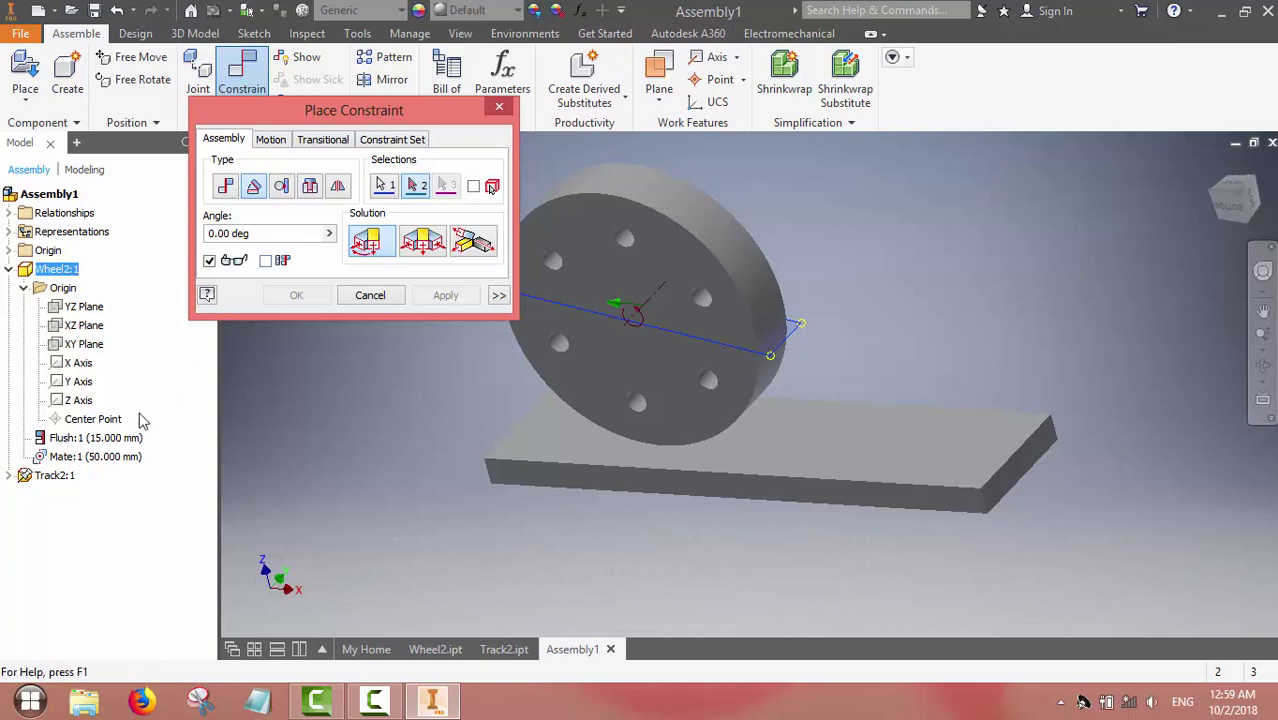
pyautogui.click(10, 477)
pyautogui.click(24, 494)
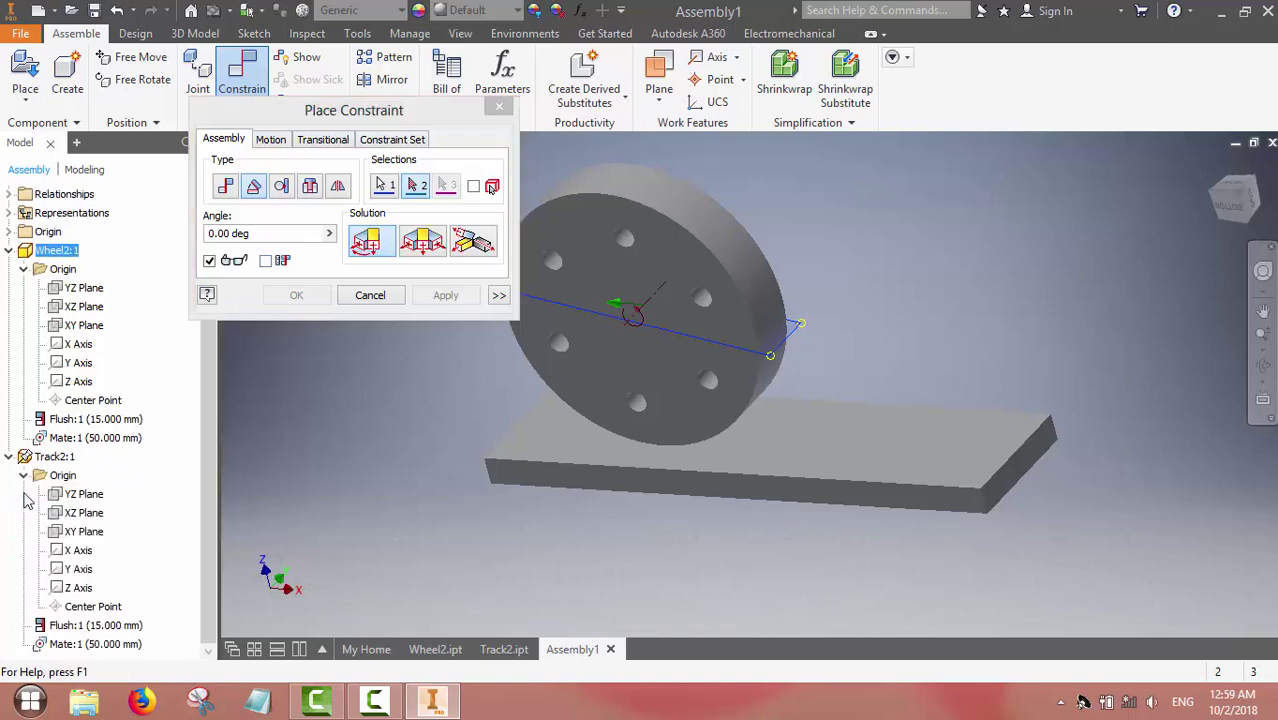
pyautogui.click(57, 535)
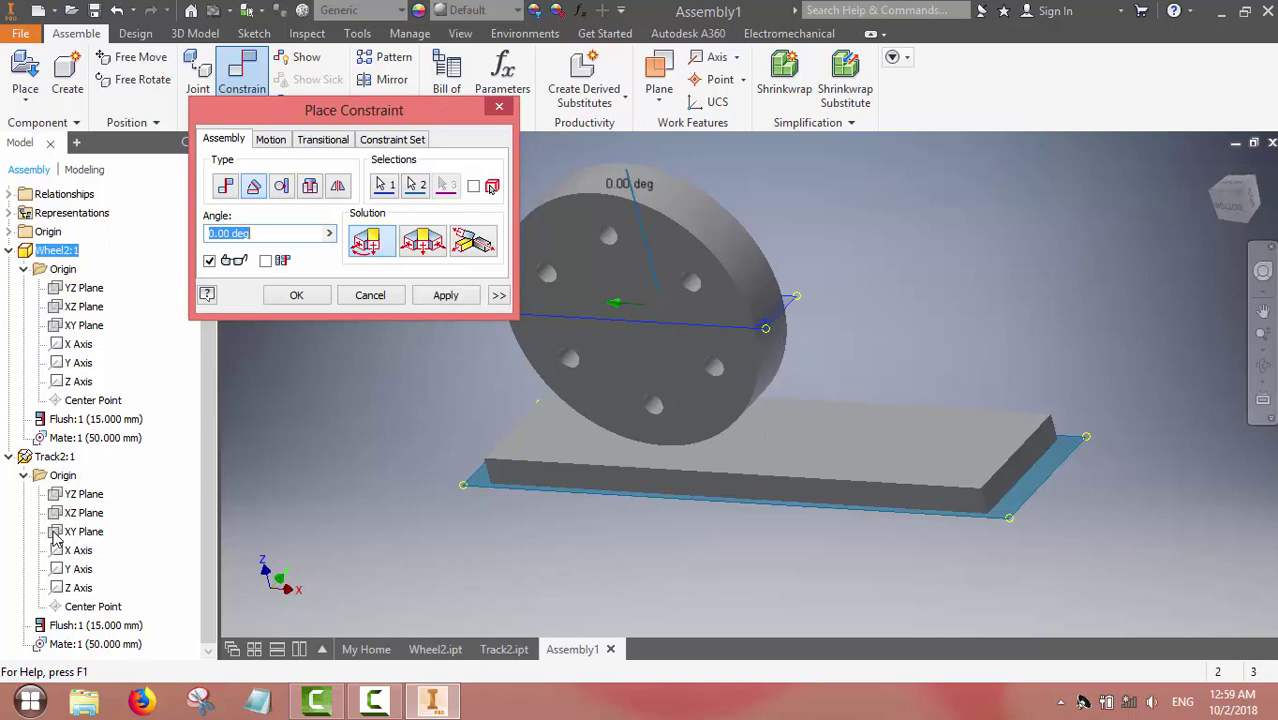
pyautogui.click(445, 295)
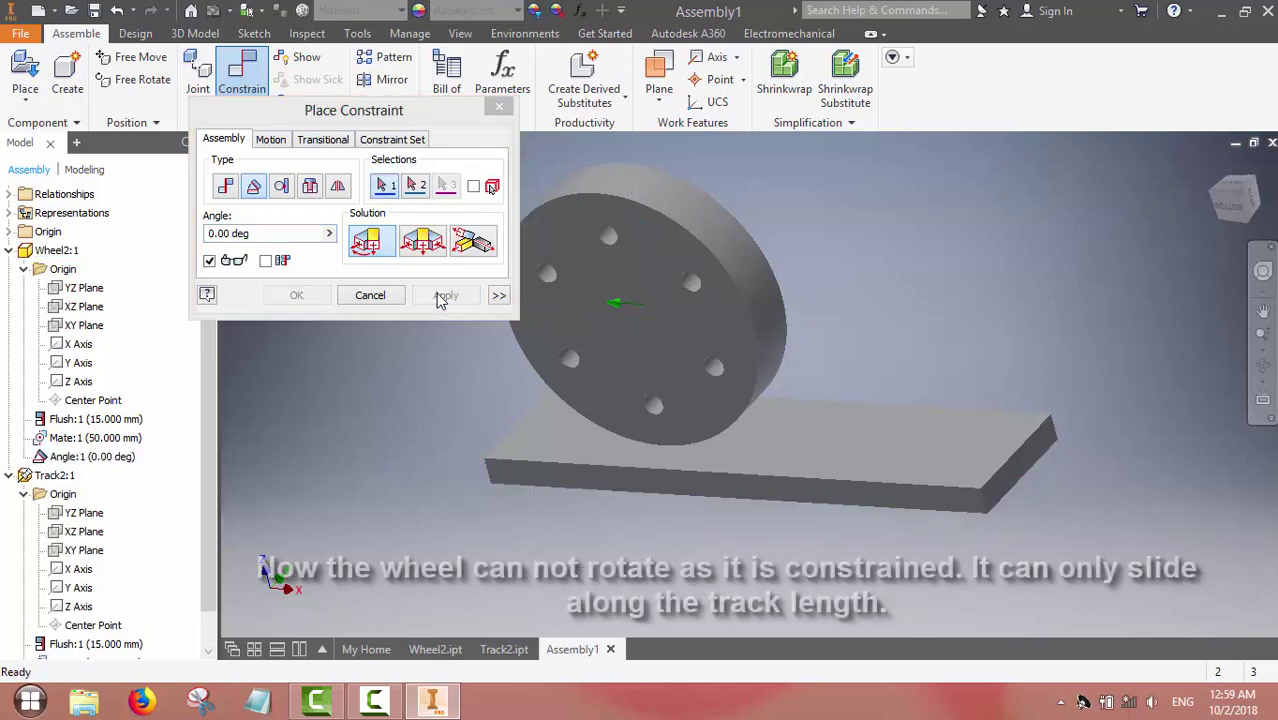
pyautogui.click(499, 106)
# Step: Add a Mate constraint between the wheel's axis and the track's short end face with a 0 mm offset
pyautogui.moveTo(605, 289); pyautogui.dragTo(709, 395)
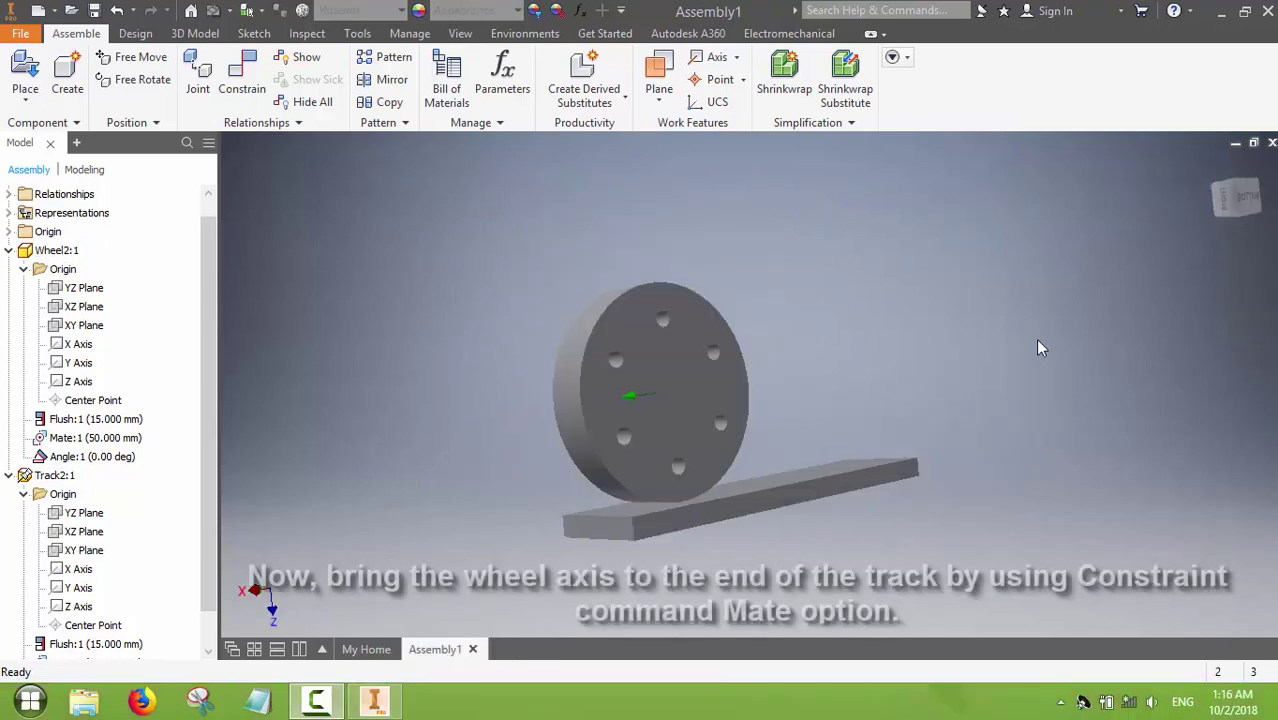
pyautogui.click(240, 75)
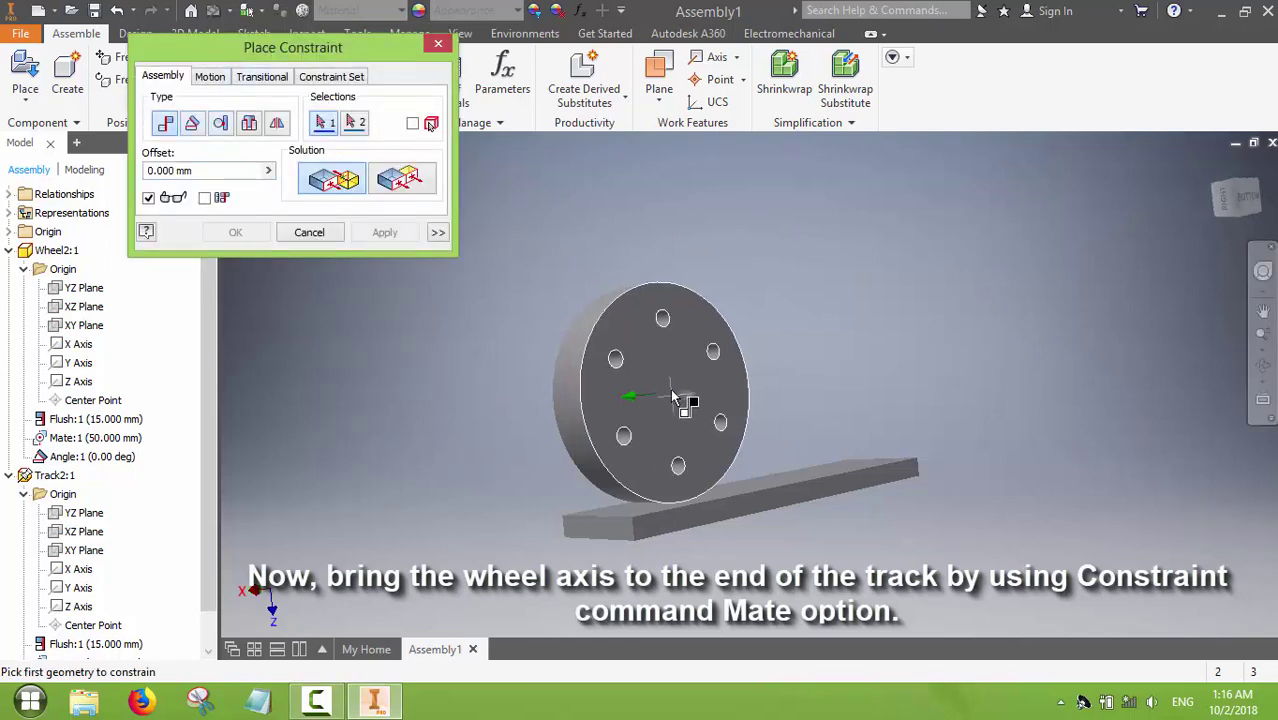
pyautogui.click(573, 401)
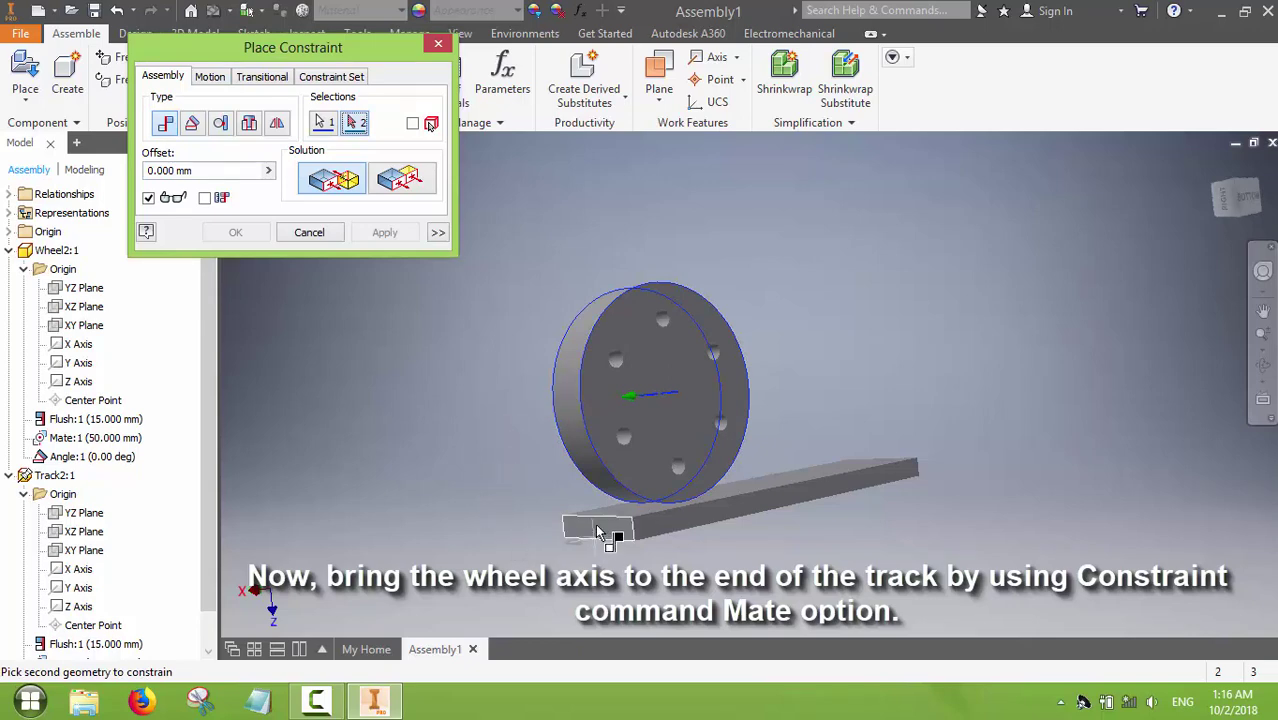
pyautogui.click(600, 530)
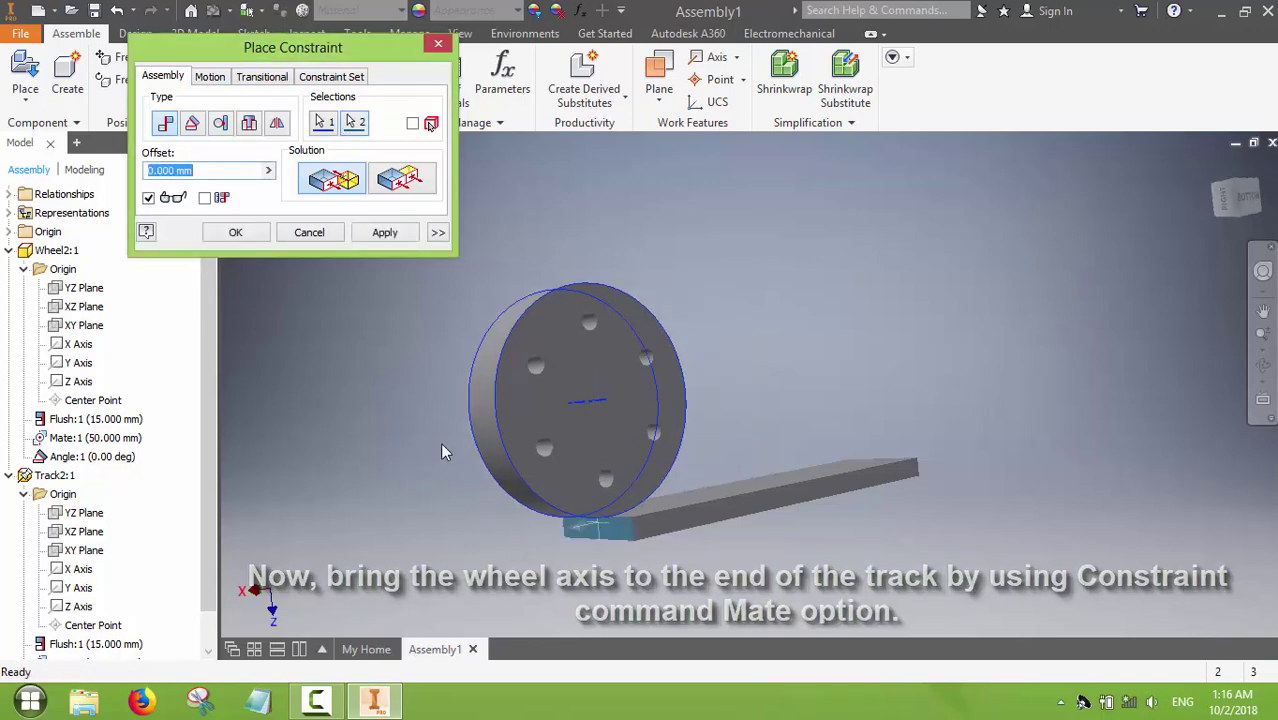
pyautogui.click(380, 233)
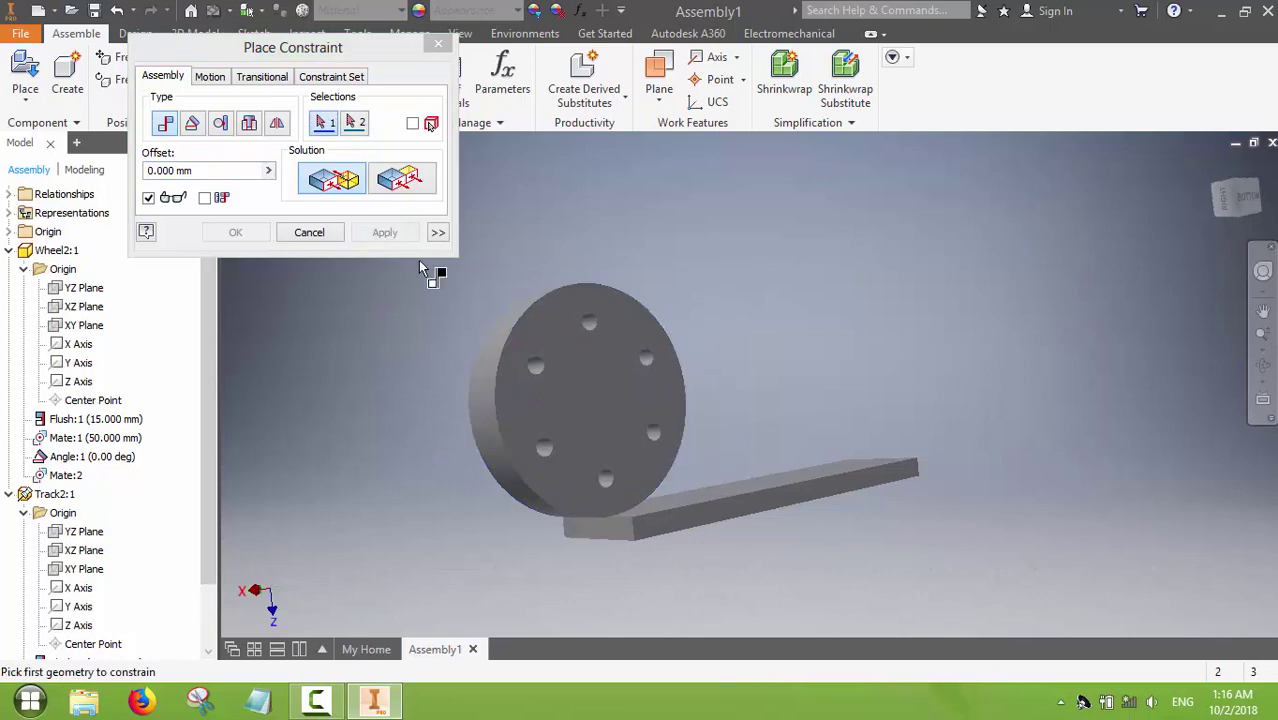
pyautogui.click(439, 45)
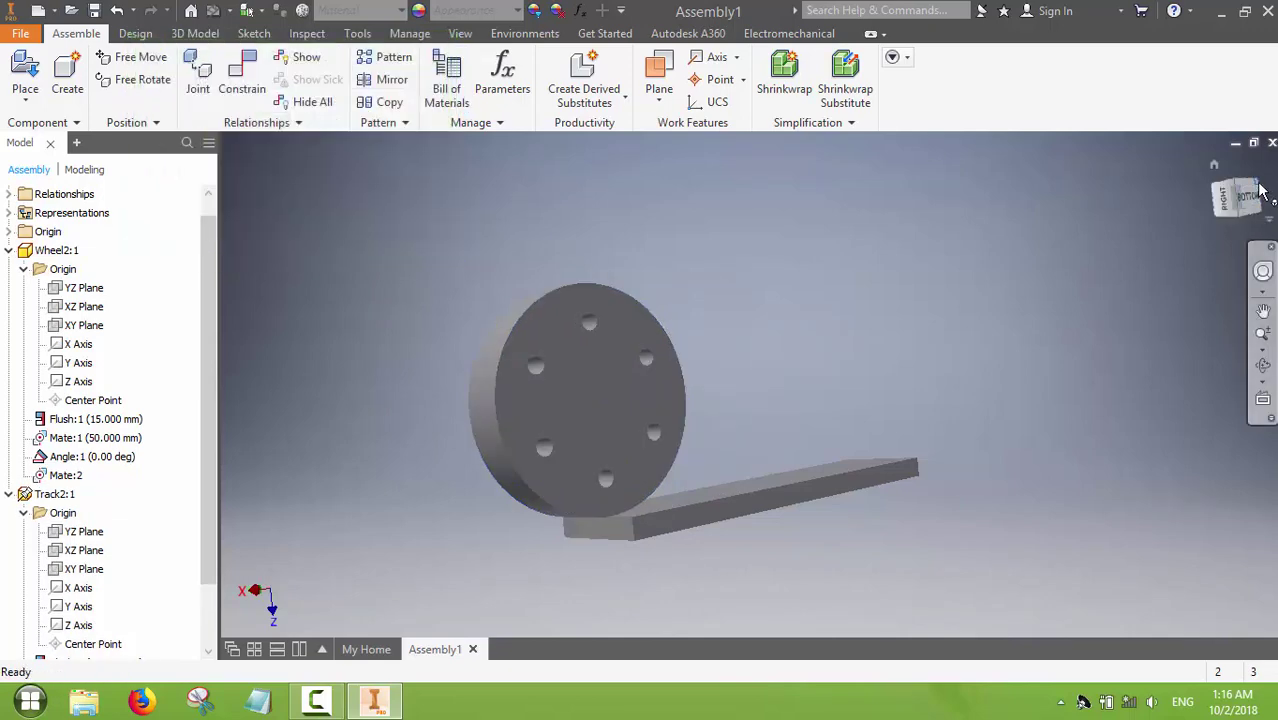
# Step: Check the constrained wheel at the track's end for any remaining movement
pyautogui.moveTo(1262, 190); pyautogui.dragTo(1225, 205)
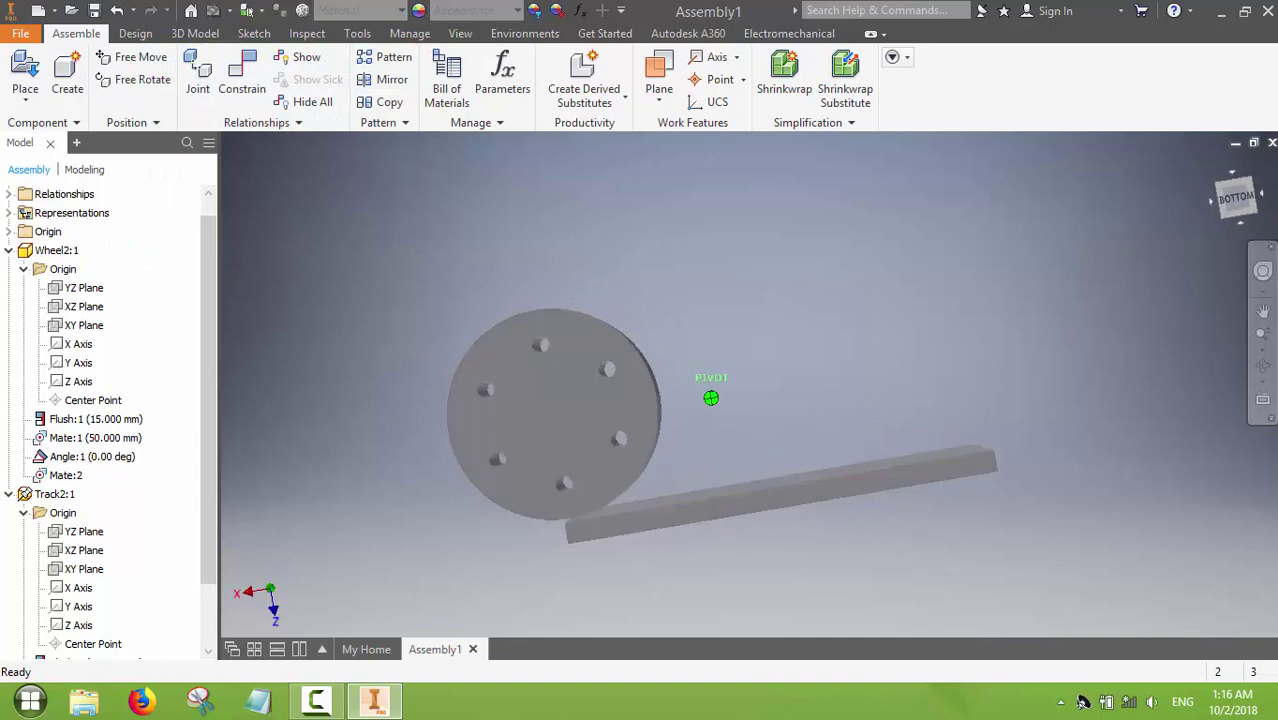
pyautogui.click(577, 403)
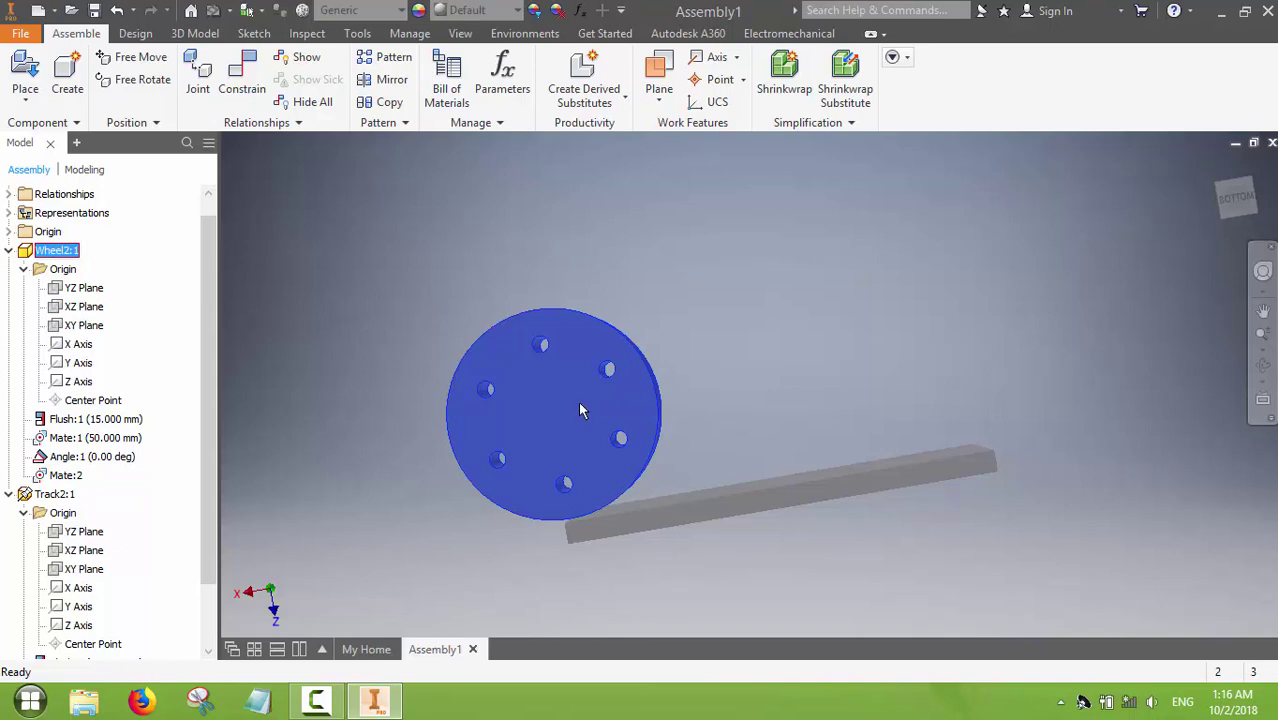
pyautogui.click(288, 233)
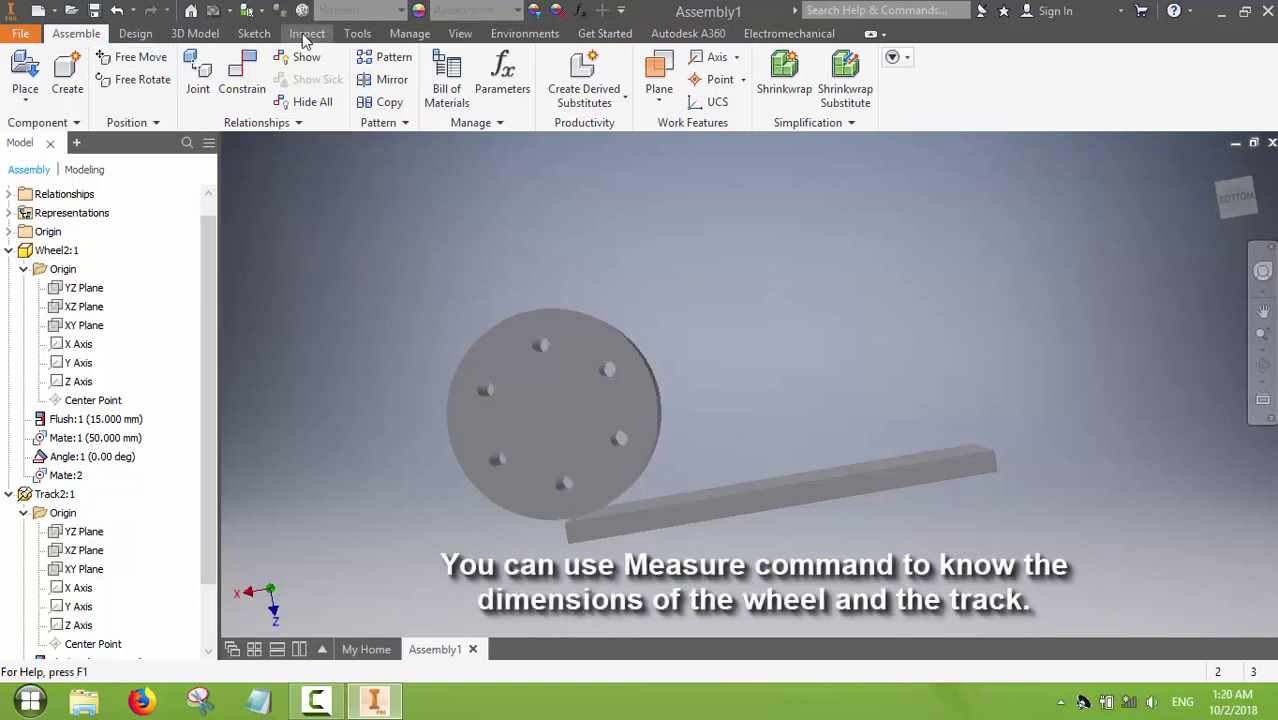
# Step: Measure the wheel's outer circular edge, the track's long side face and its long edge, and clear the measurement
pyautogui.click(307, 34)
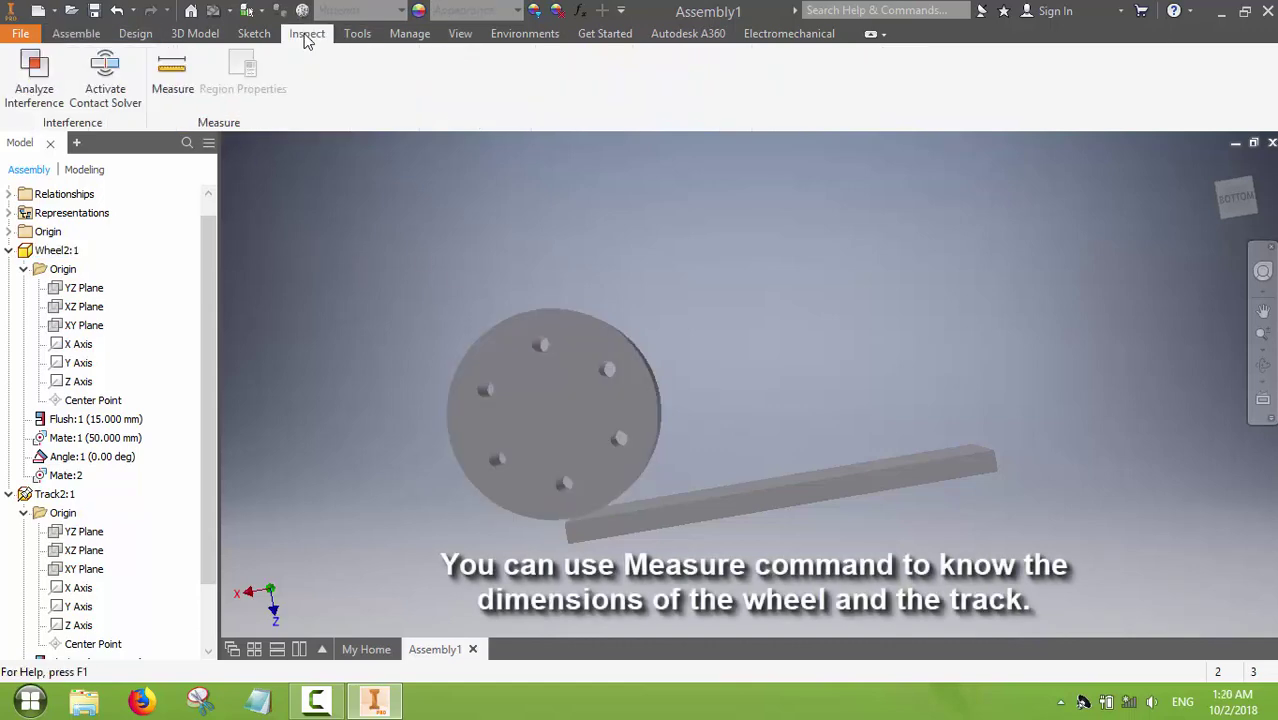
pyautogui.click(172, 72)
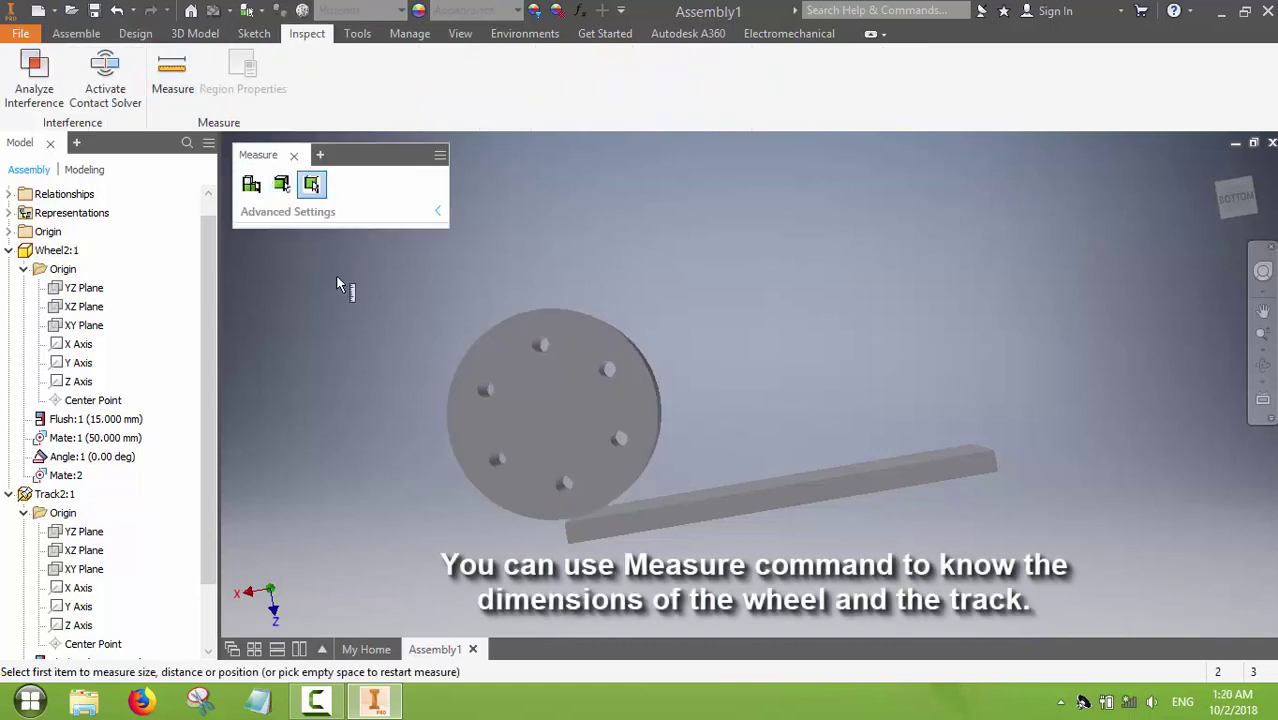
pyautogui.click(622, 336)
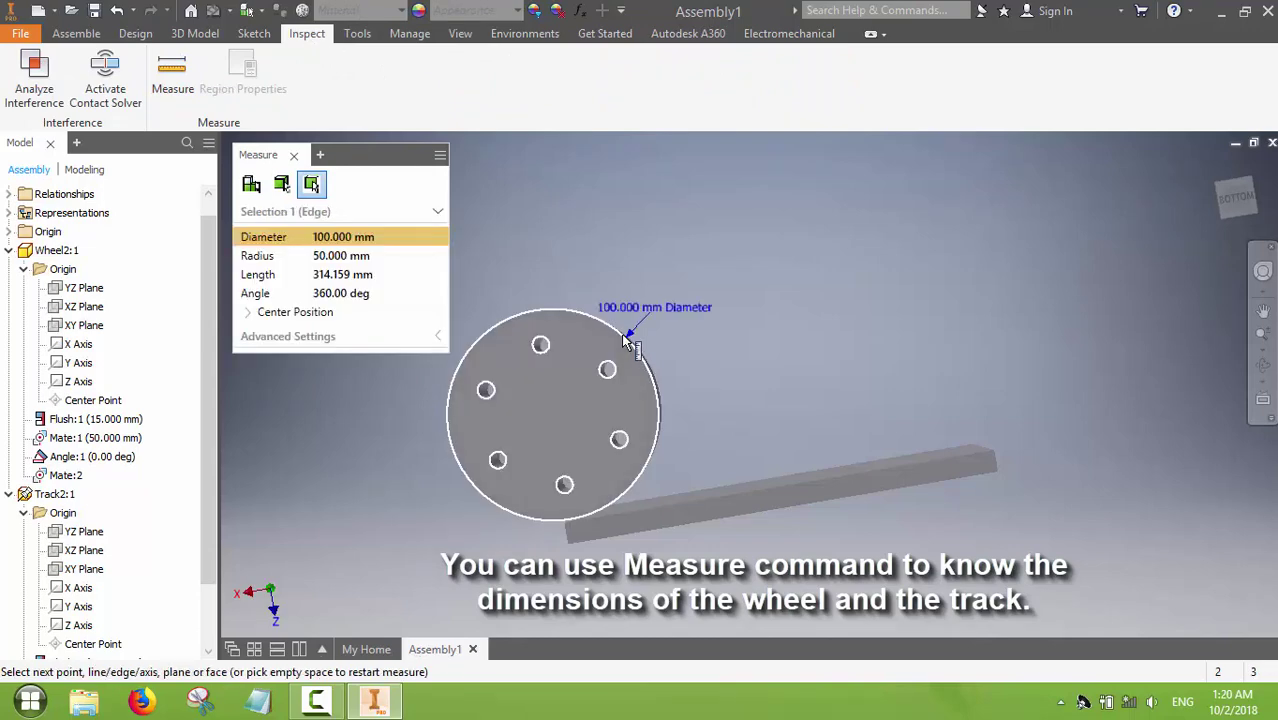
pyautogui.click(800, 497)
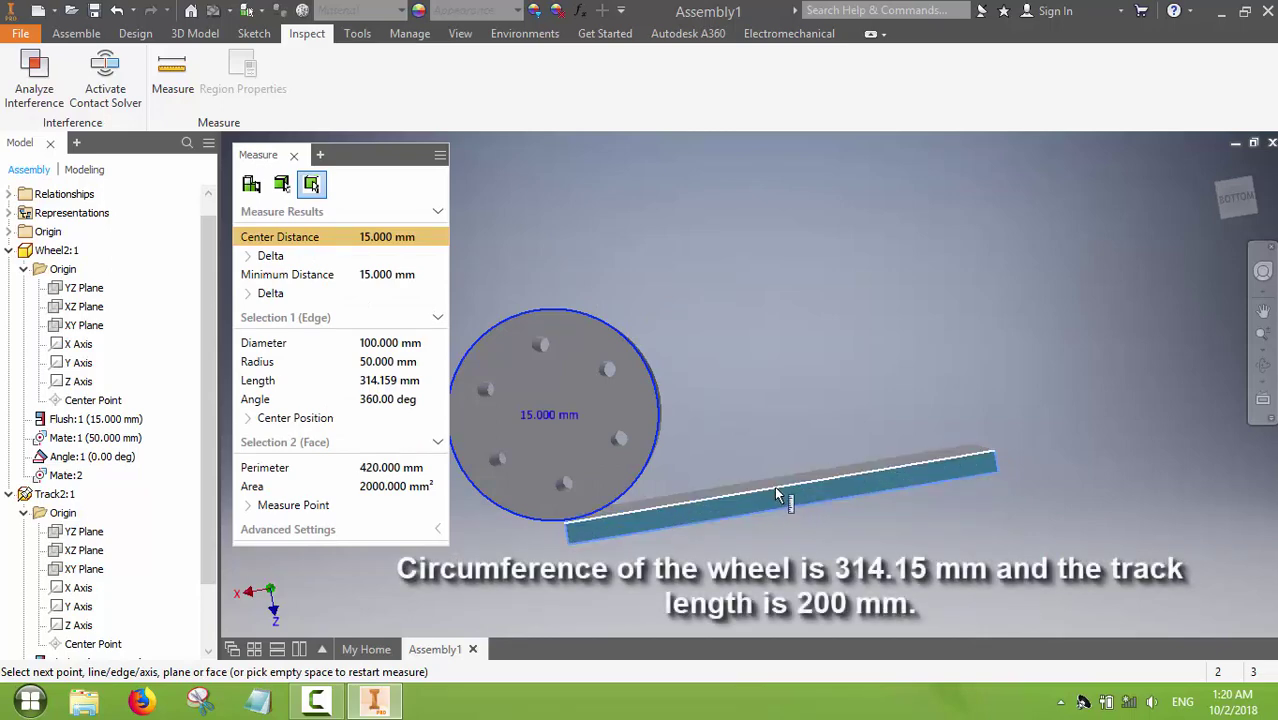
pyautogui.click(834, 480)
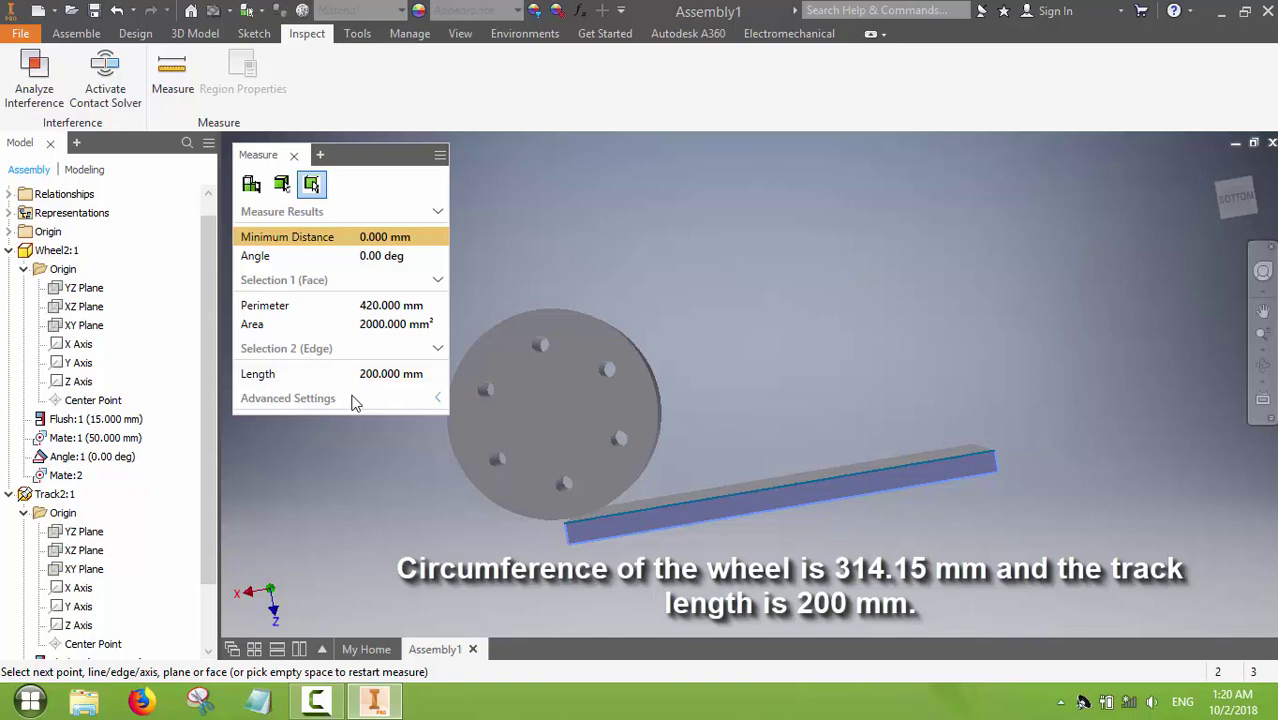
pyautogui.click(338, 518)
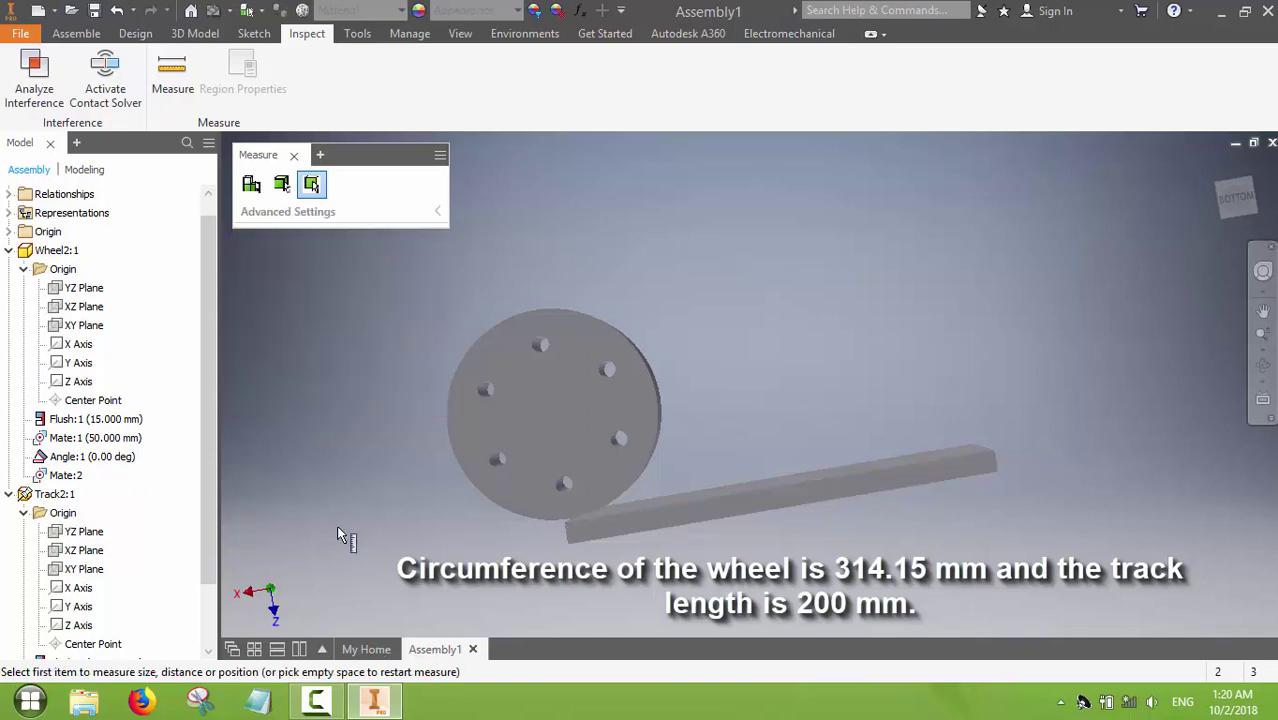
# Step: Switch to Excel and create a blank workbook
pyautogui.click(28, 708)
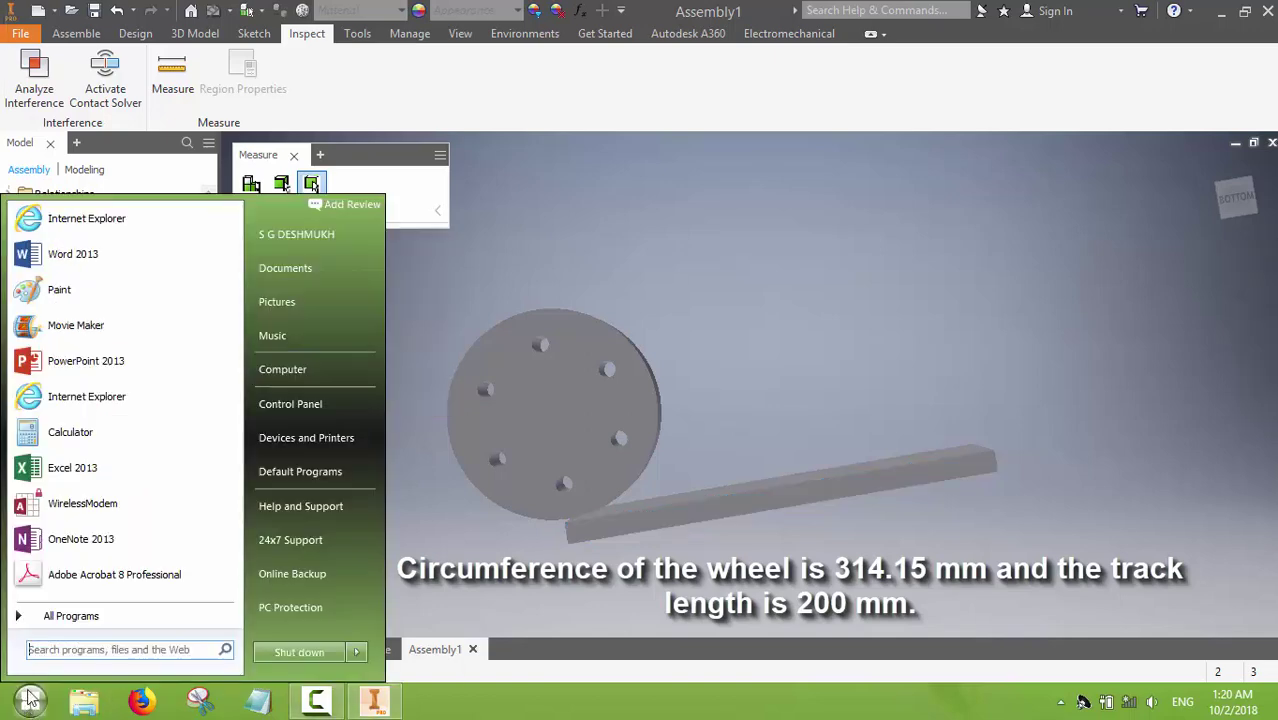
pyautogui.click(42, 478)
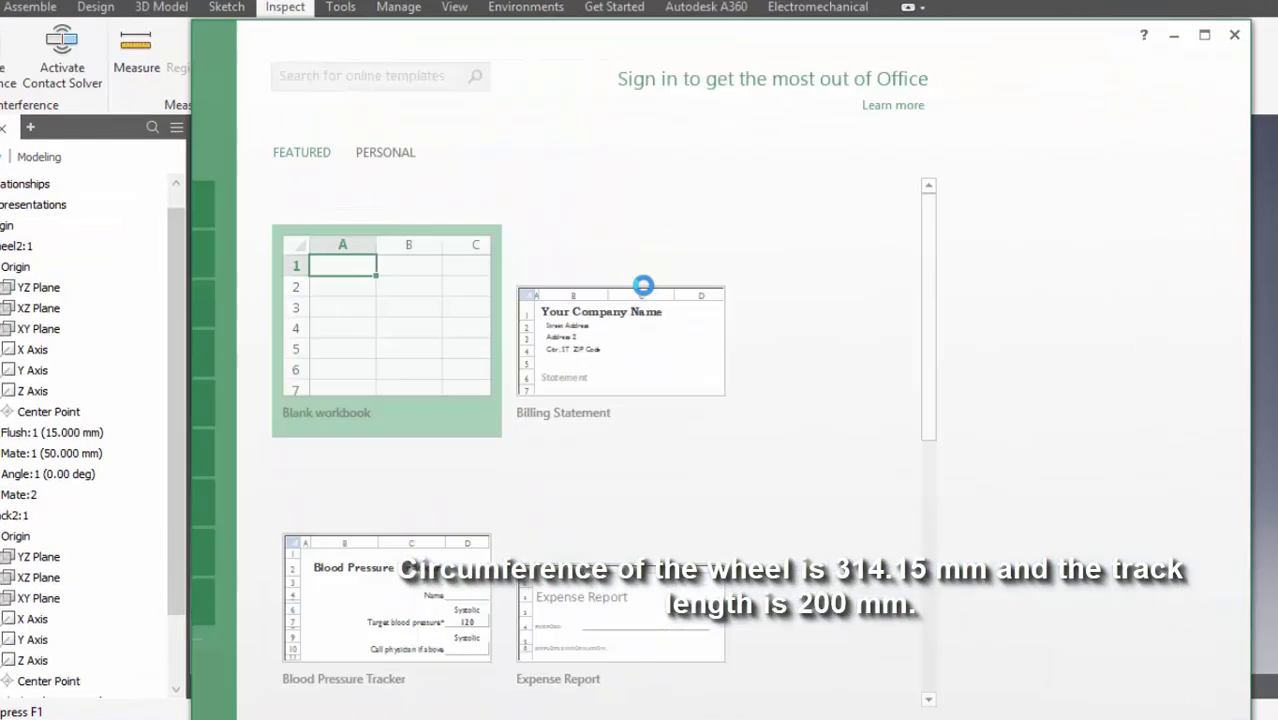
pyautogui.click(635, 296)
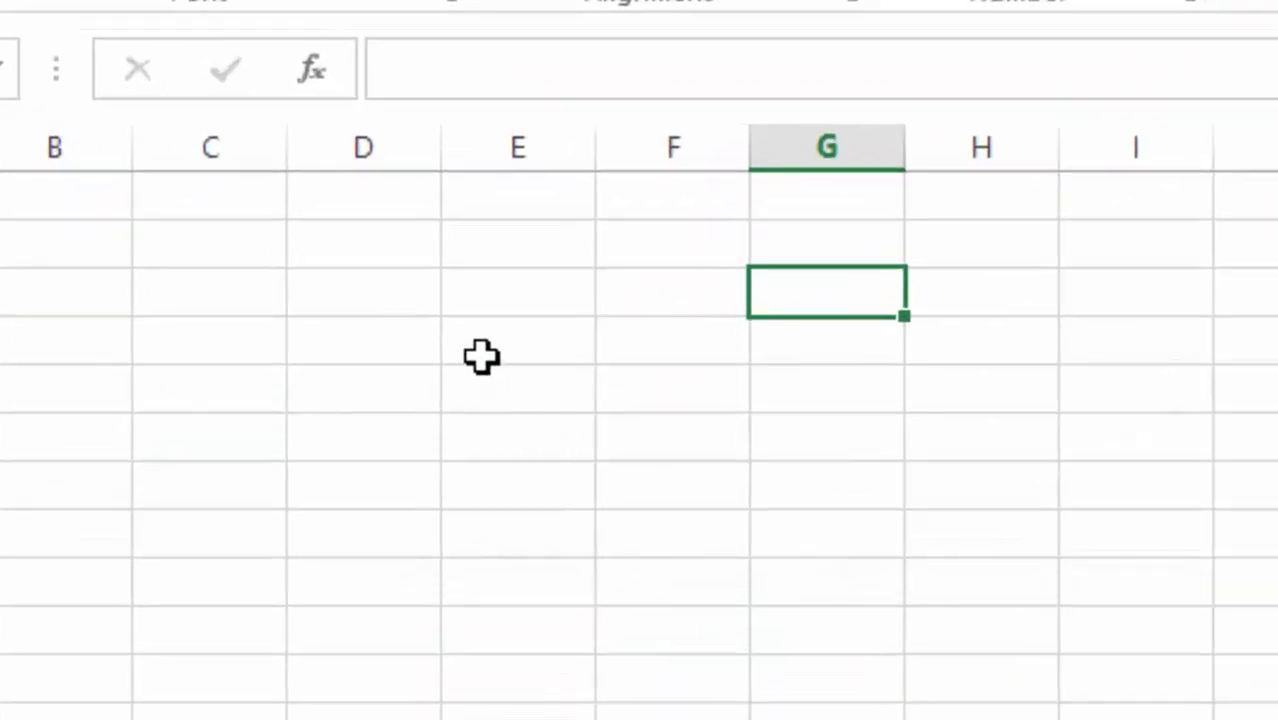
# Step: Enter the label "Ratio of linear lengths=" in column E, four rows down the sheet
pyautogui.click(520, 342)
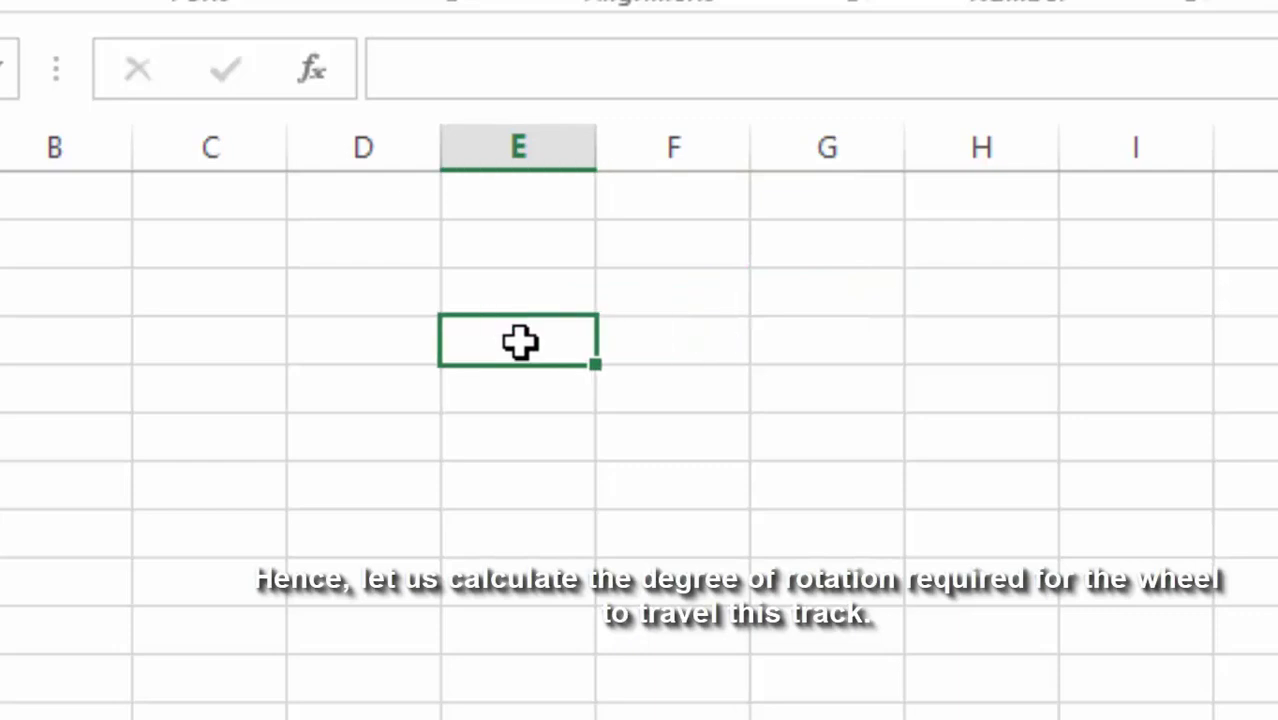
pyautogui.write('Ratio')
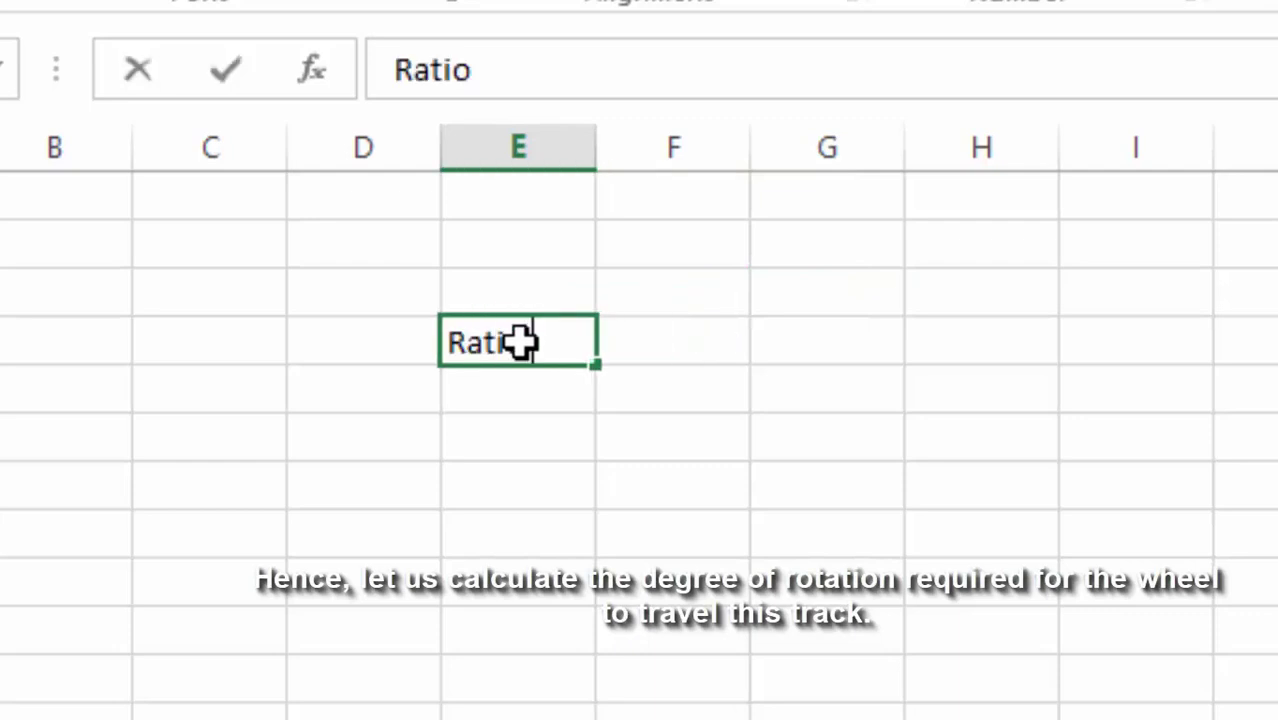
pyautogui.write(' of linear')
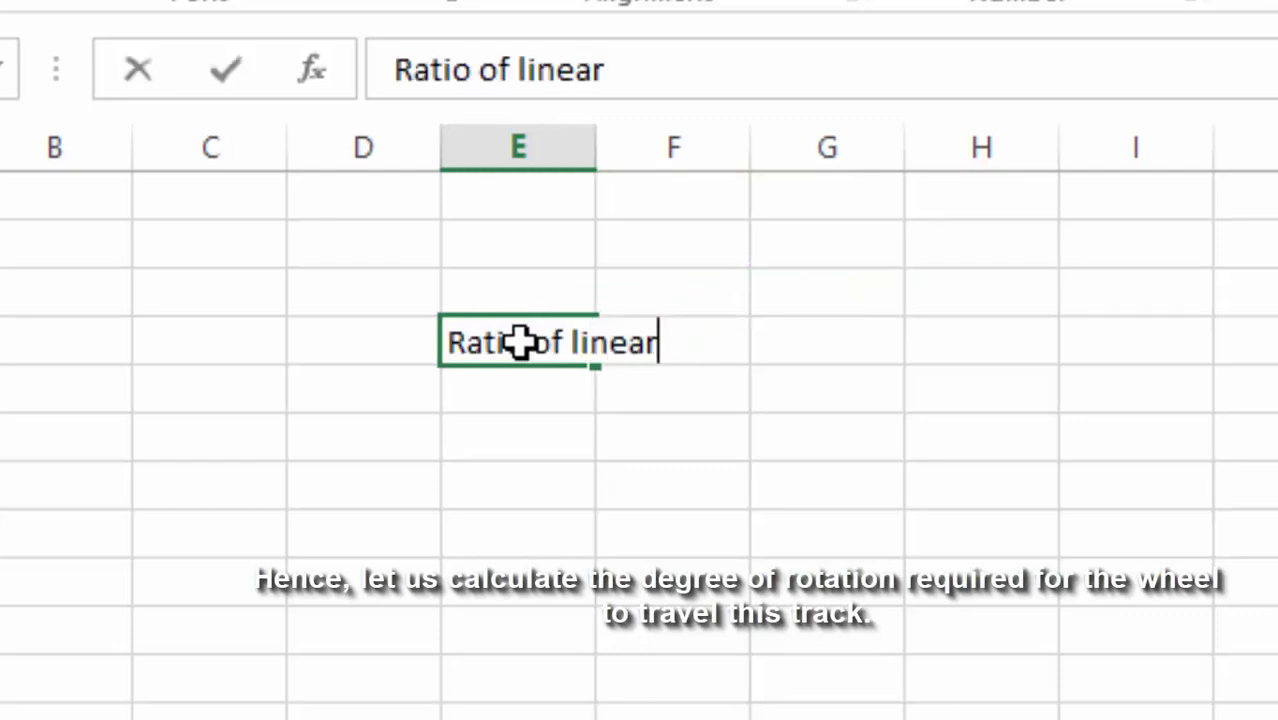
pyautogui.write(' lengths')
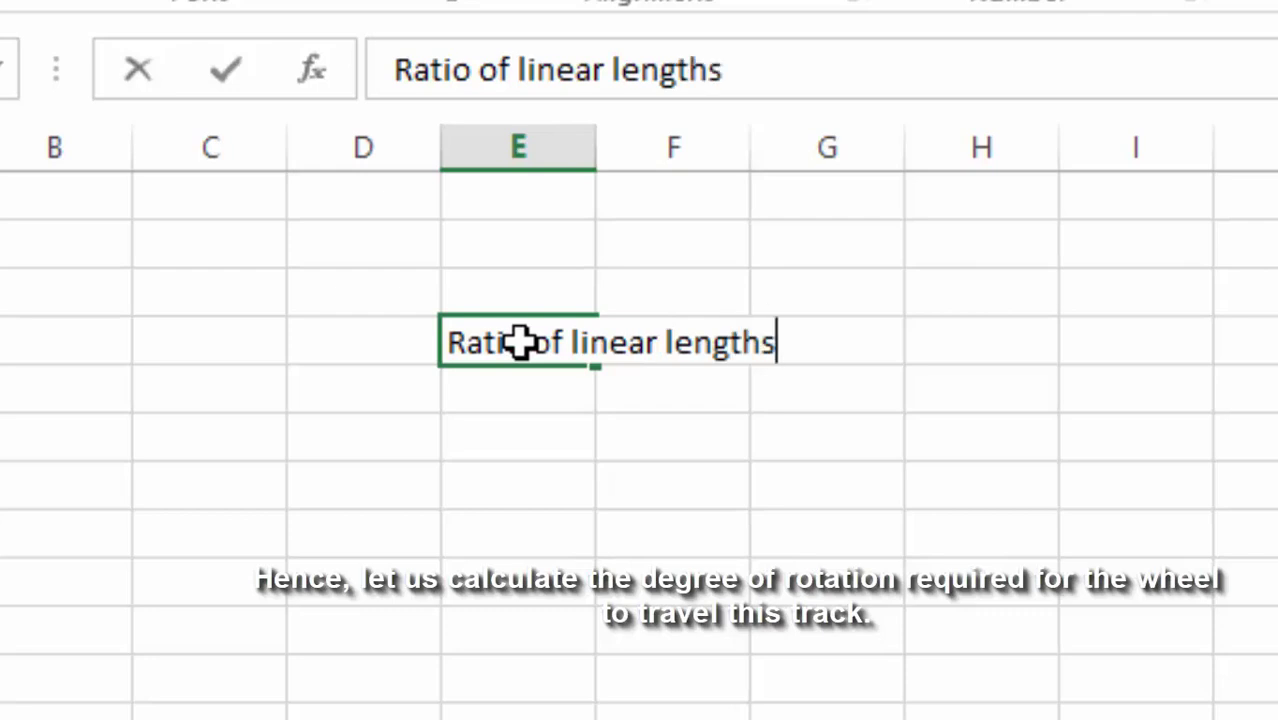
pyautogui.write('=')
# Step: Calculate the ratio of linear lengths in H4 with the formula =200/314.15
pyautogui.click(1015, 343)
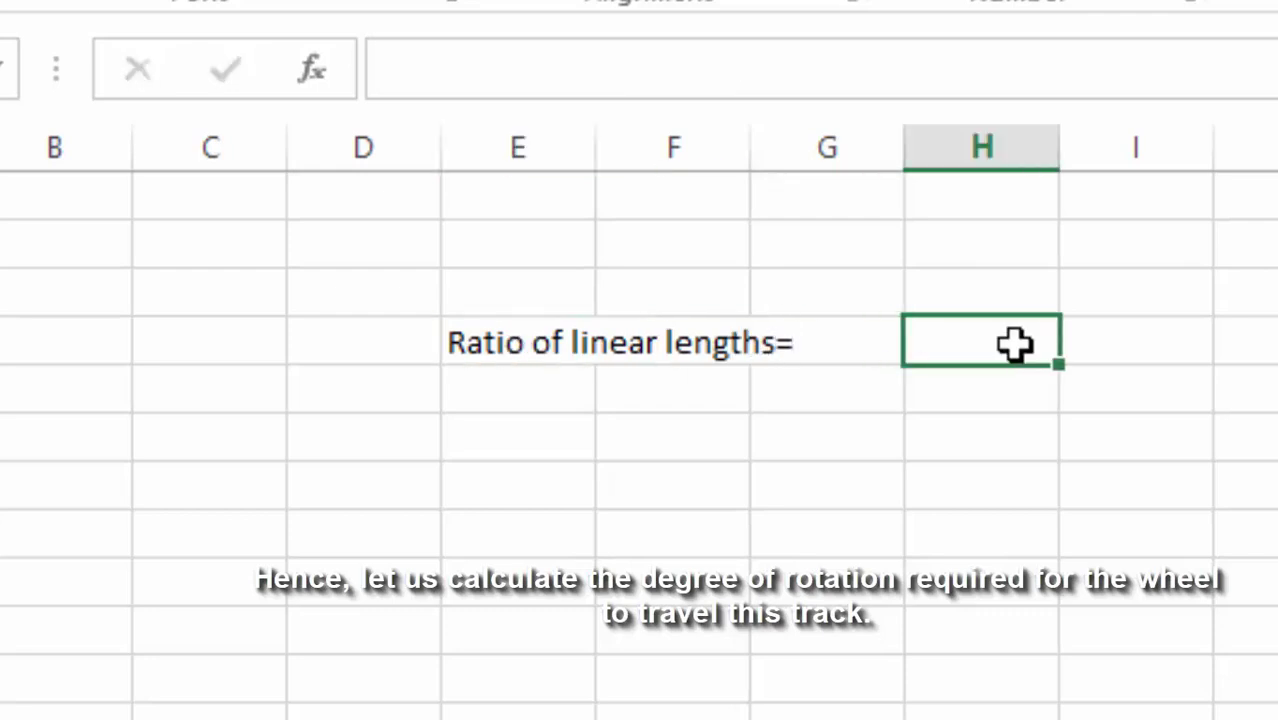
pyautogui.write('=')
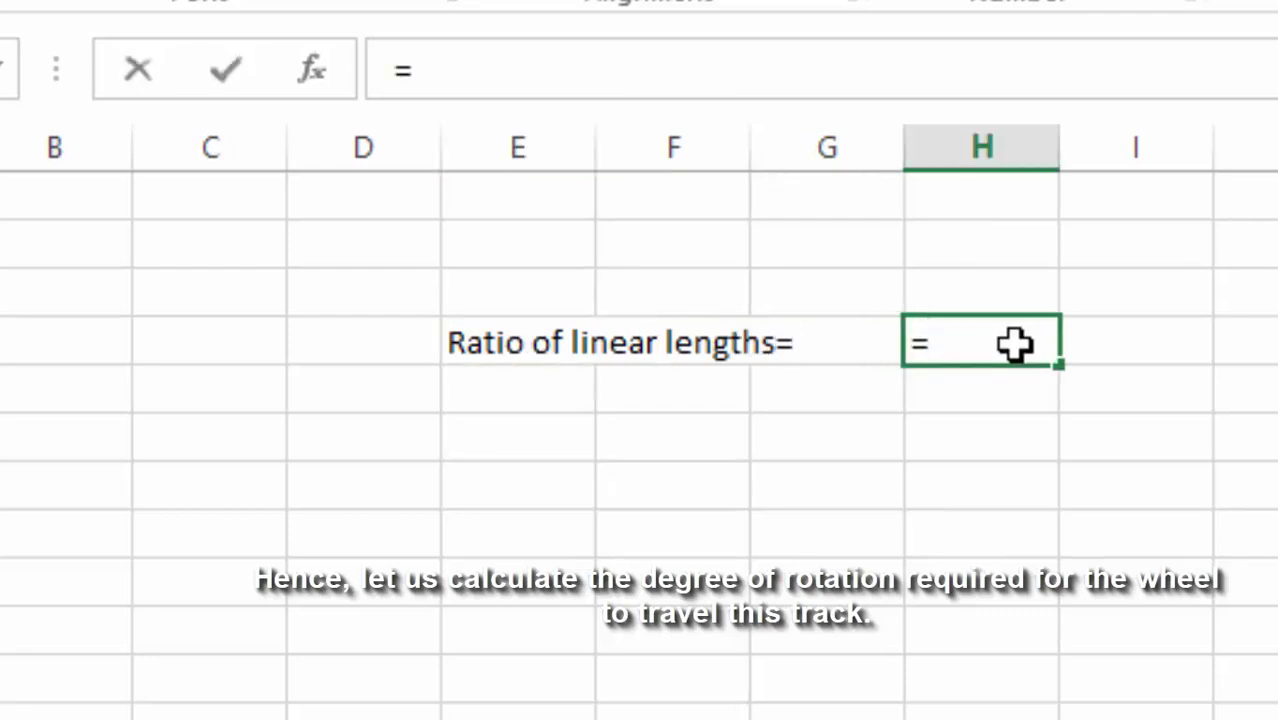
pyautogui.write('200/')
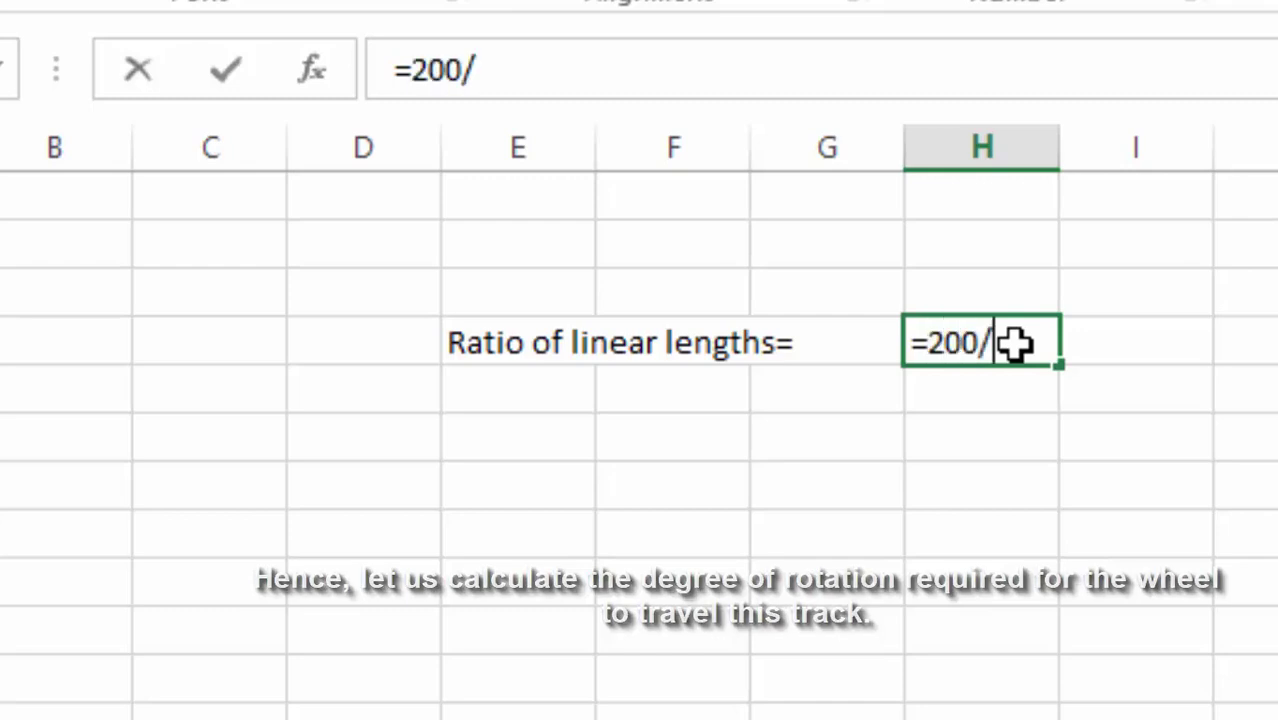
pyautogui.write('314')
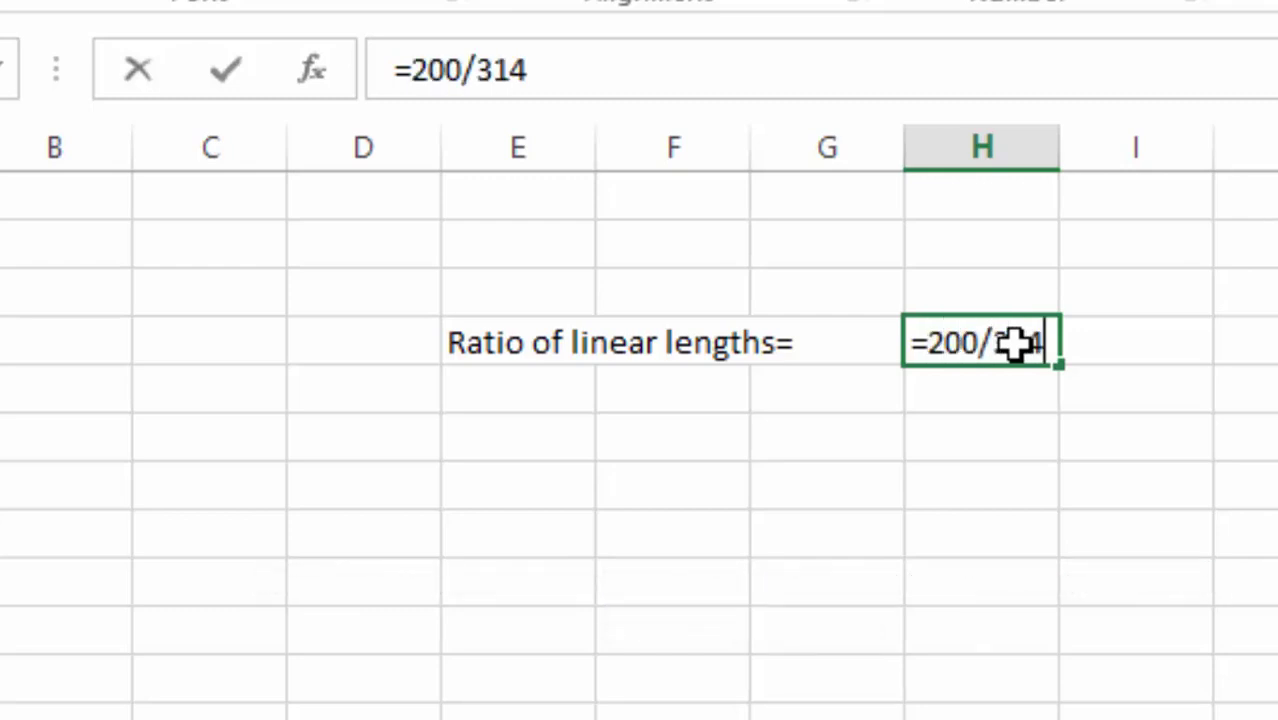
pyautogui.write('.15')
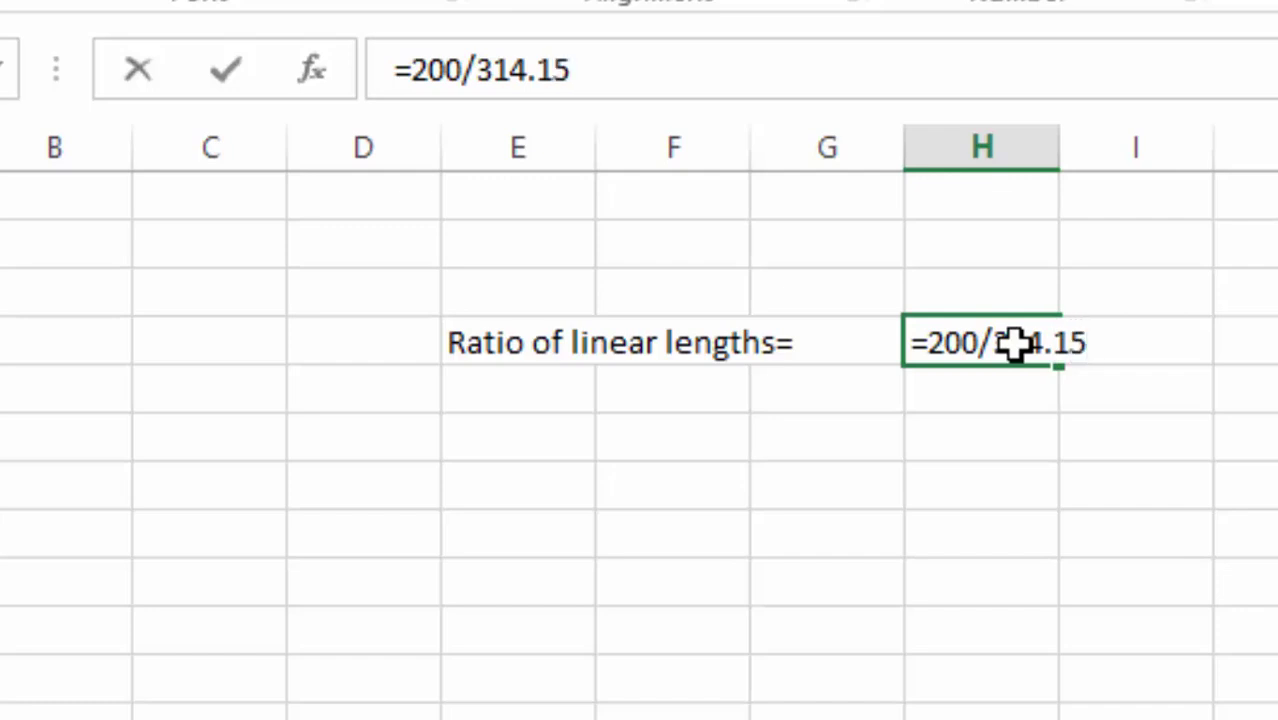
pyautogui.press('Return')
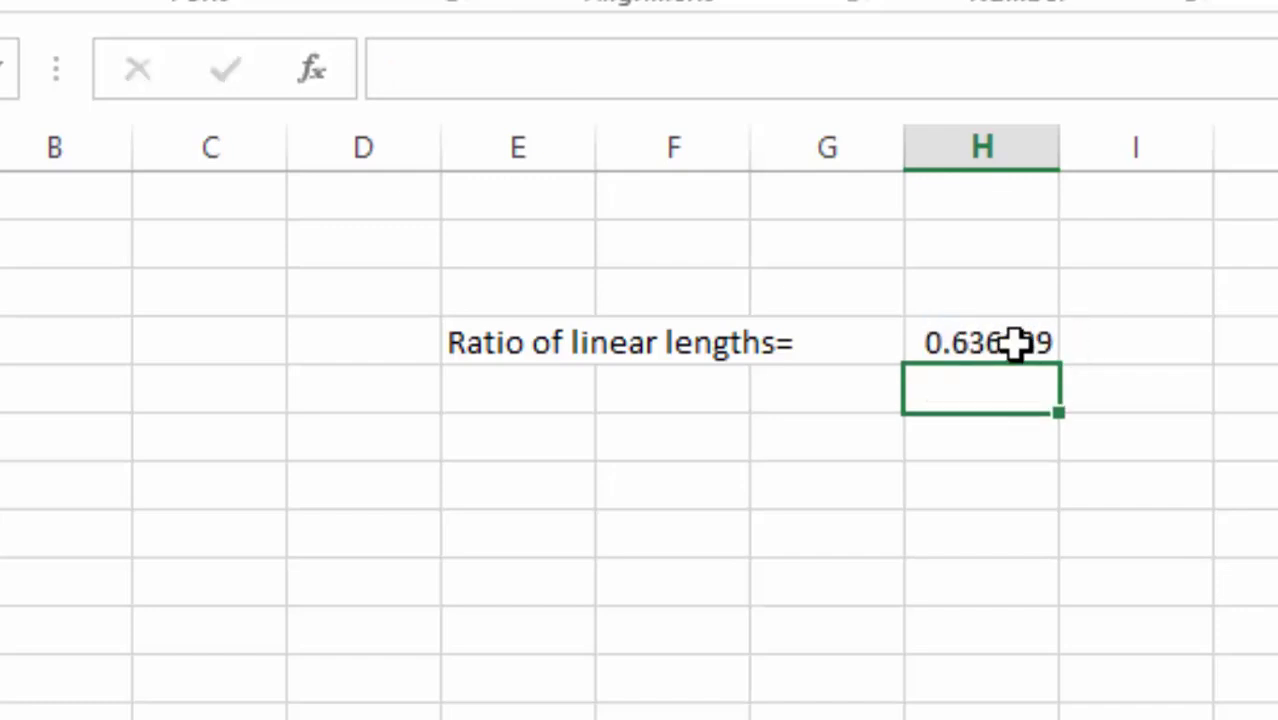
pyautogui.click(1150, 342)
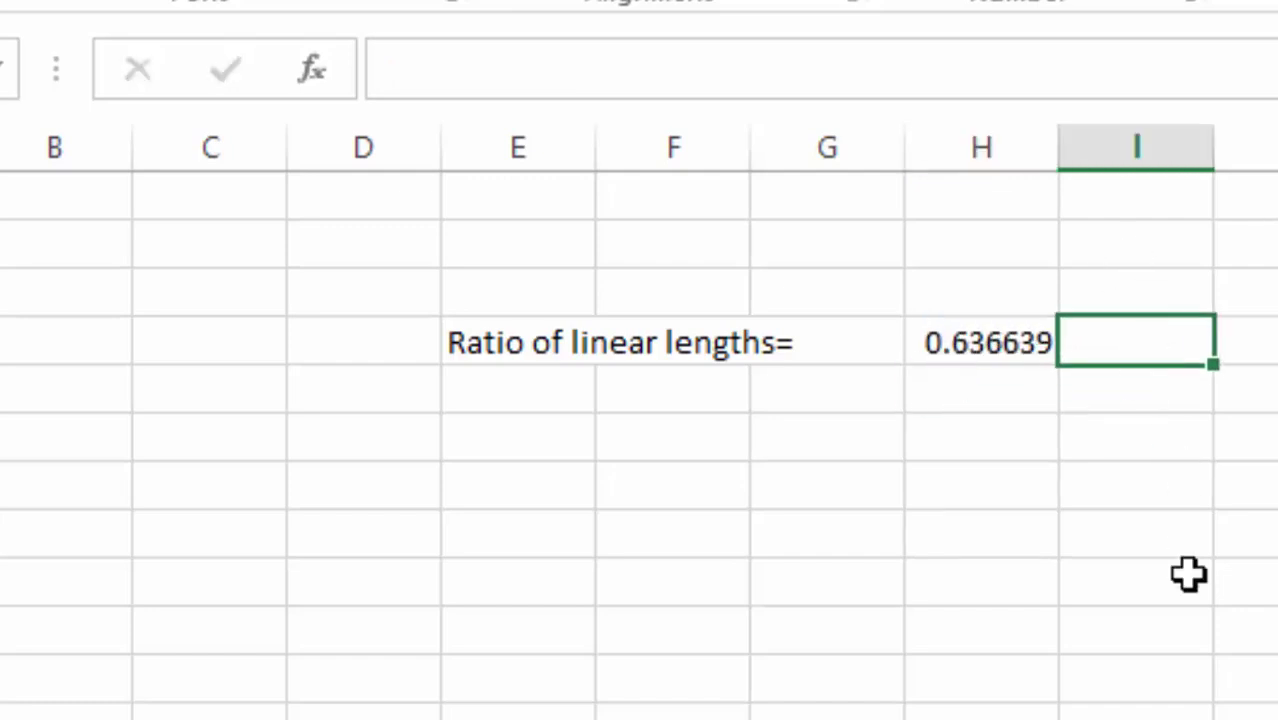
# Step: Enter the label "Ratio of angles=" in E6, two rows below the linear ratio label
pyautogui.click(474, 426)
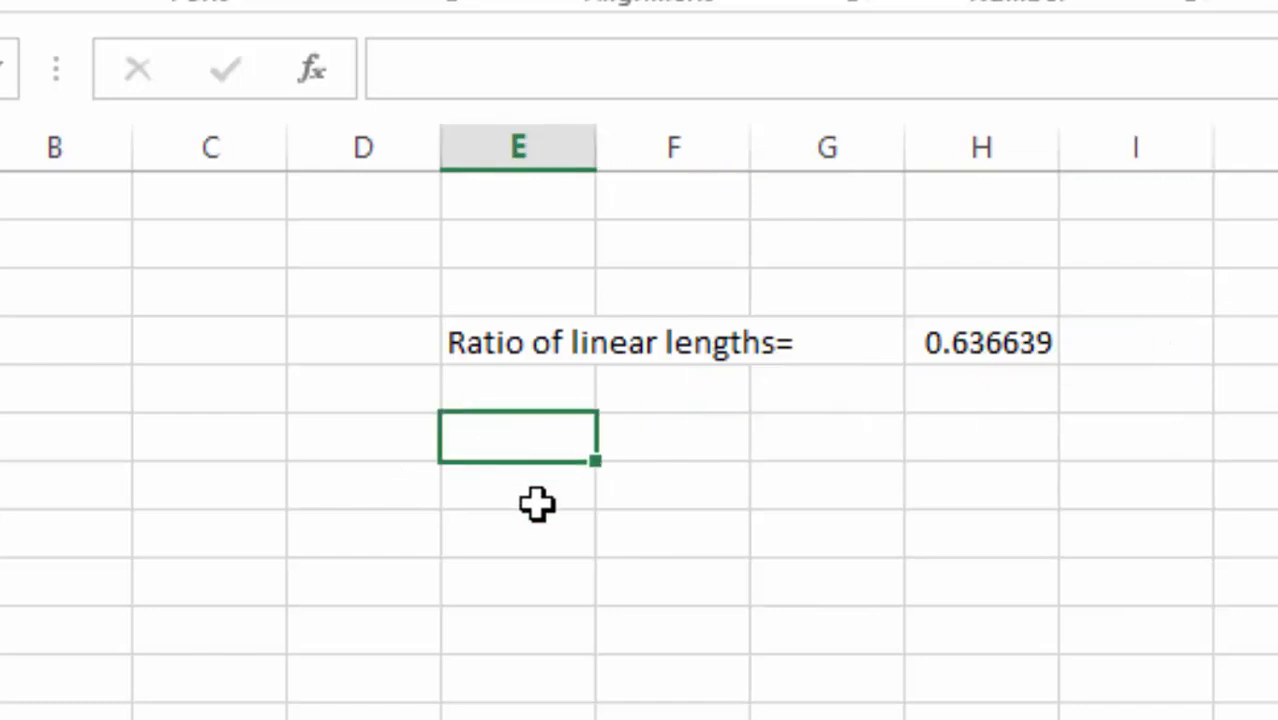
pyautogui.write('Ratio ')
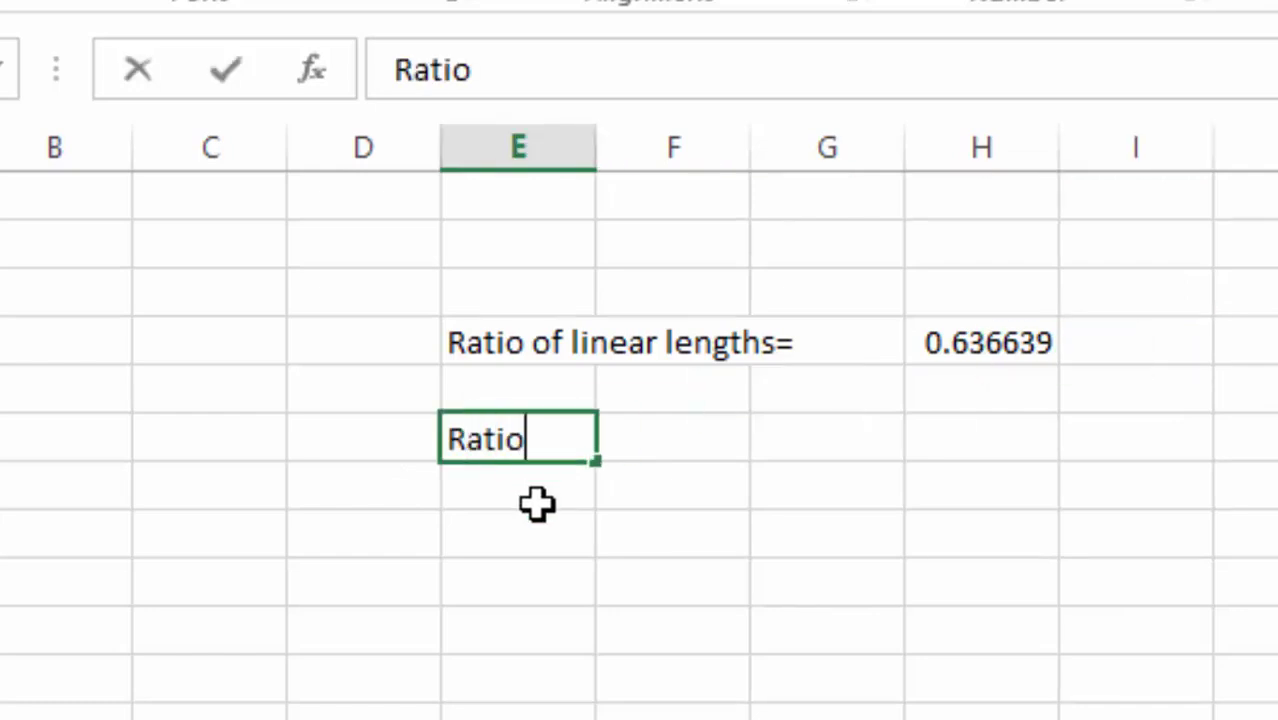
pyautogui.write('of angle')
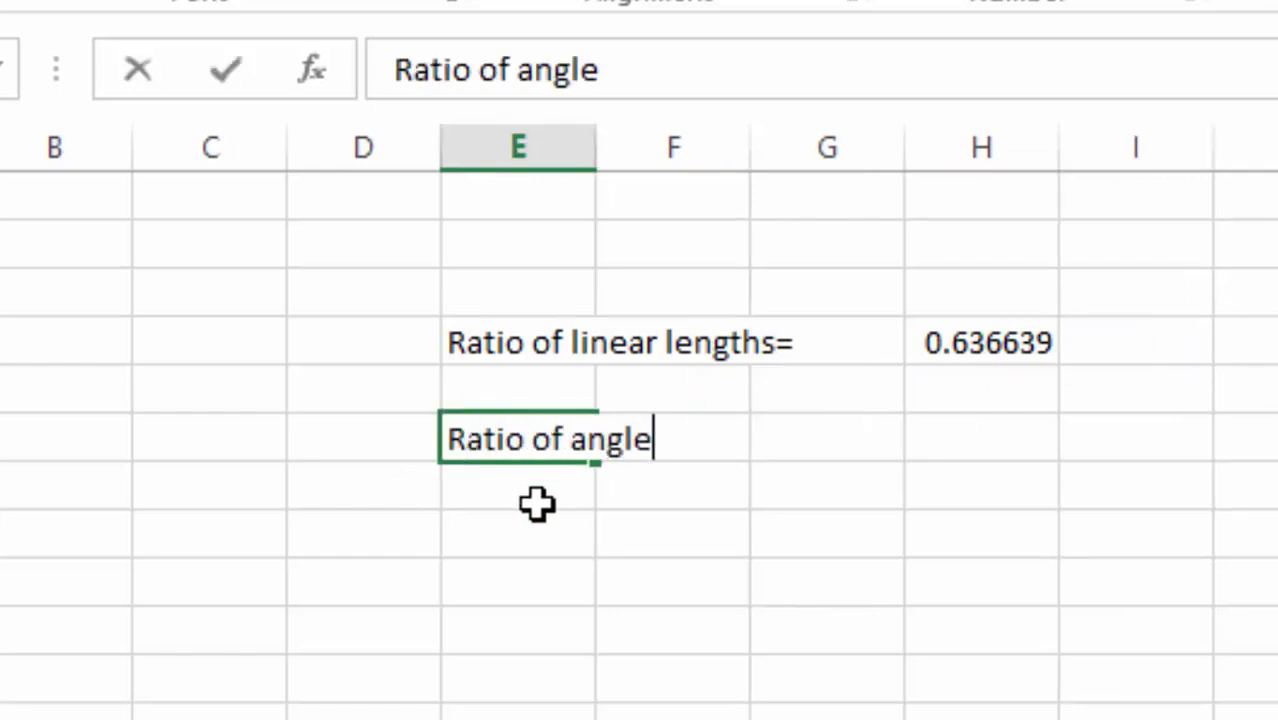
pyautogui.write('s=')
# Step: Calculate the rotation angle in H6 by multiplying 360 by the linear length ratio in H4
pyautogui.click(959, 442)
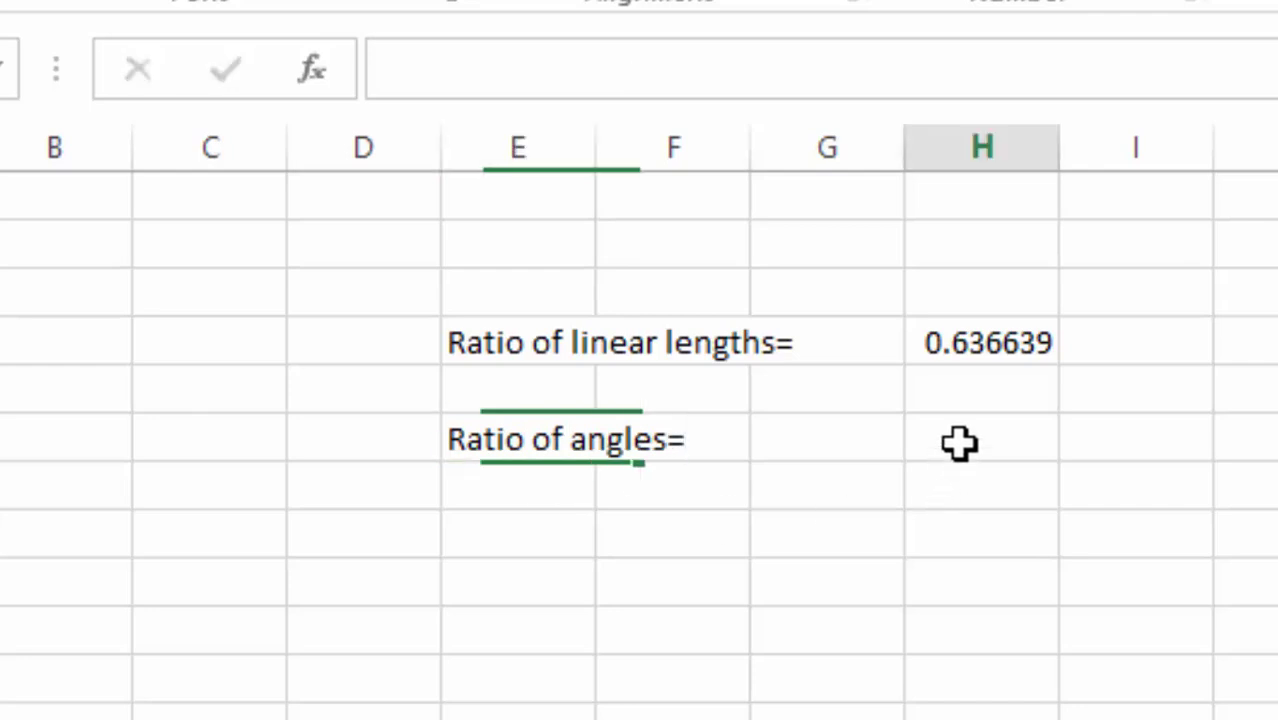
pyautogui.write('=')
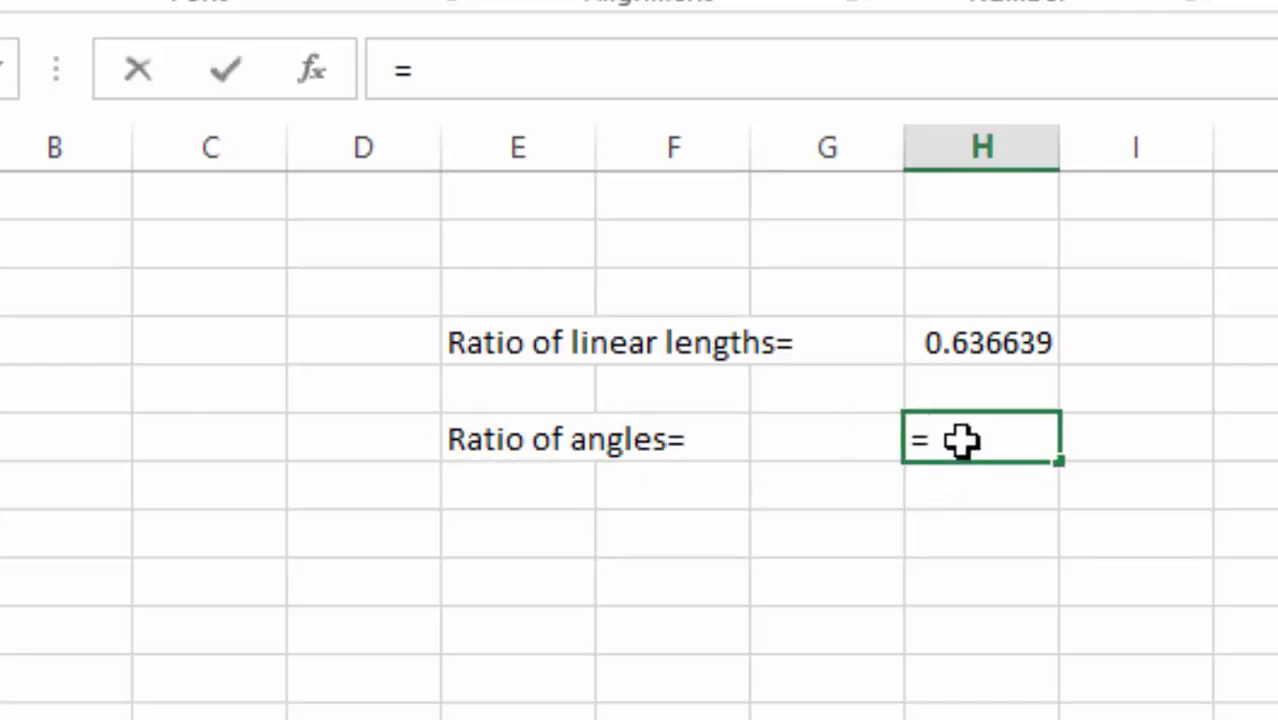
pyautogui.write('360')
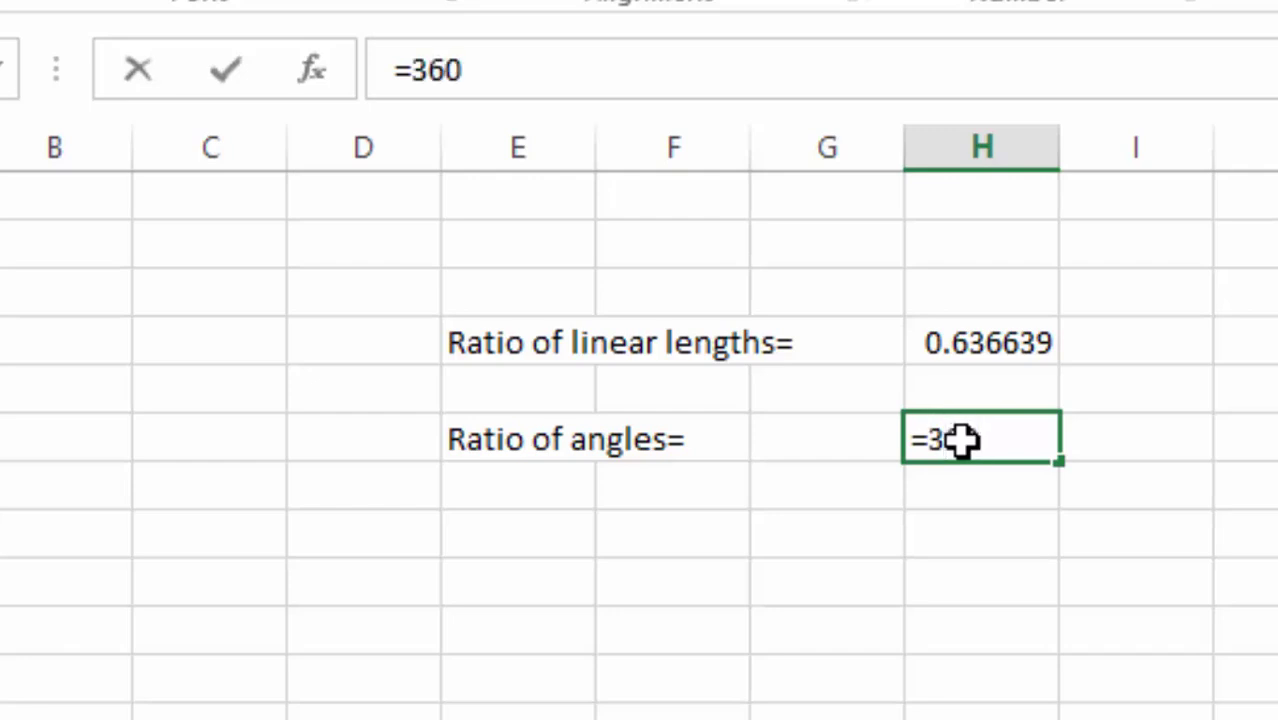
pyautogui.write('*')
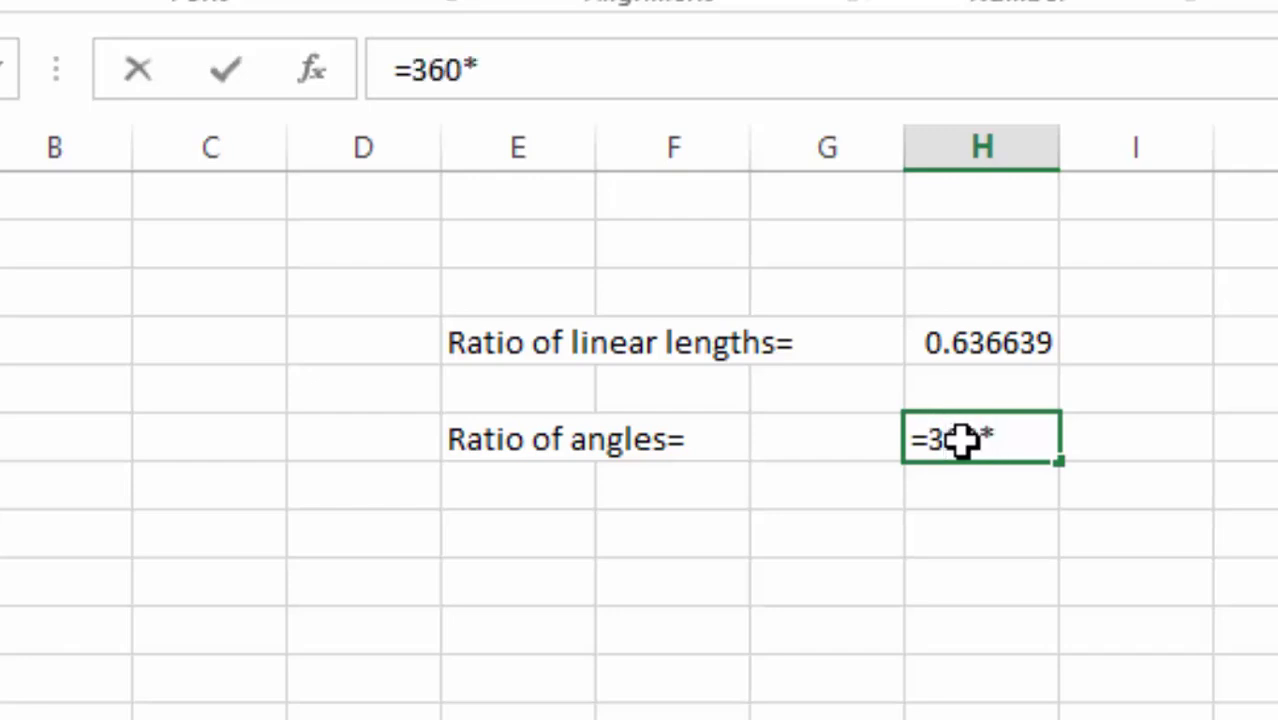
pyautogui.click(979, 342)
pyautogui.press('Return')
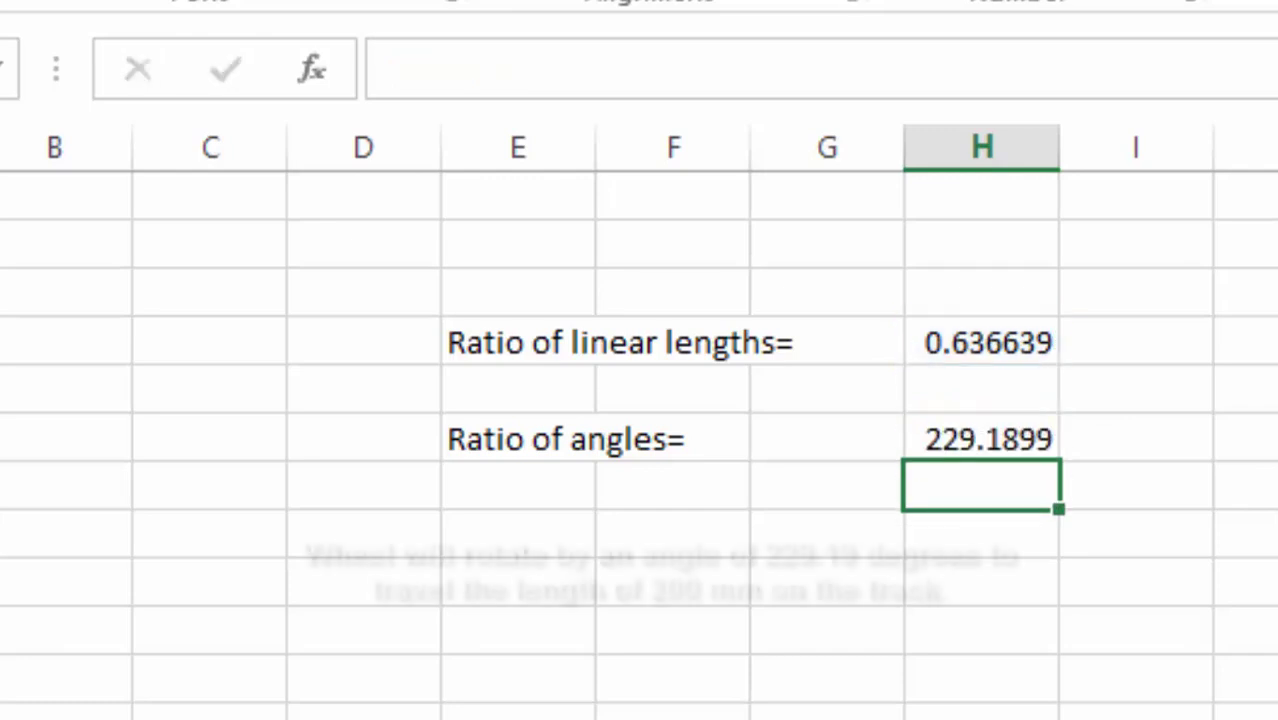
pyautogui.click(979, 585)
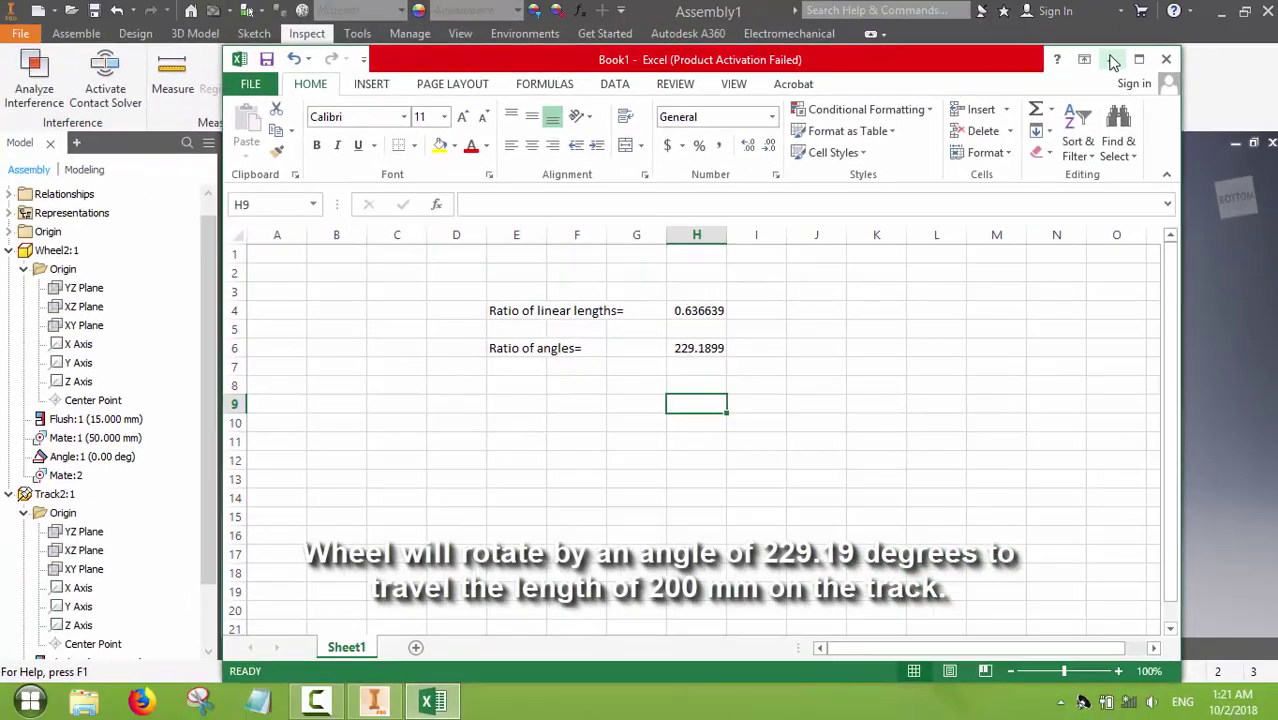
# Step: Minimize Excel to return to Inventor and open the Assembly_WheelTrack2 assembly in the Inventor Studio environment
pyautogui.click(1113, 62)
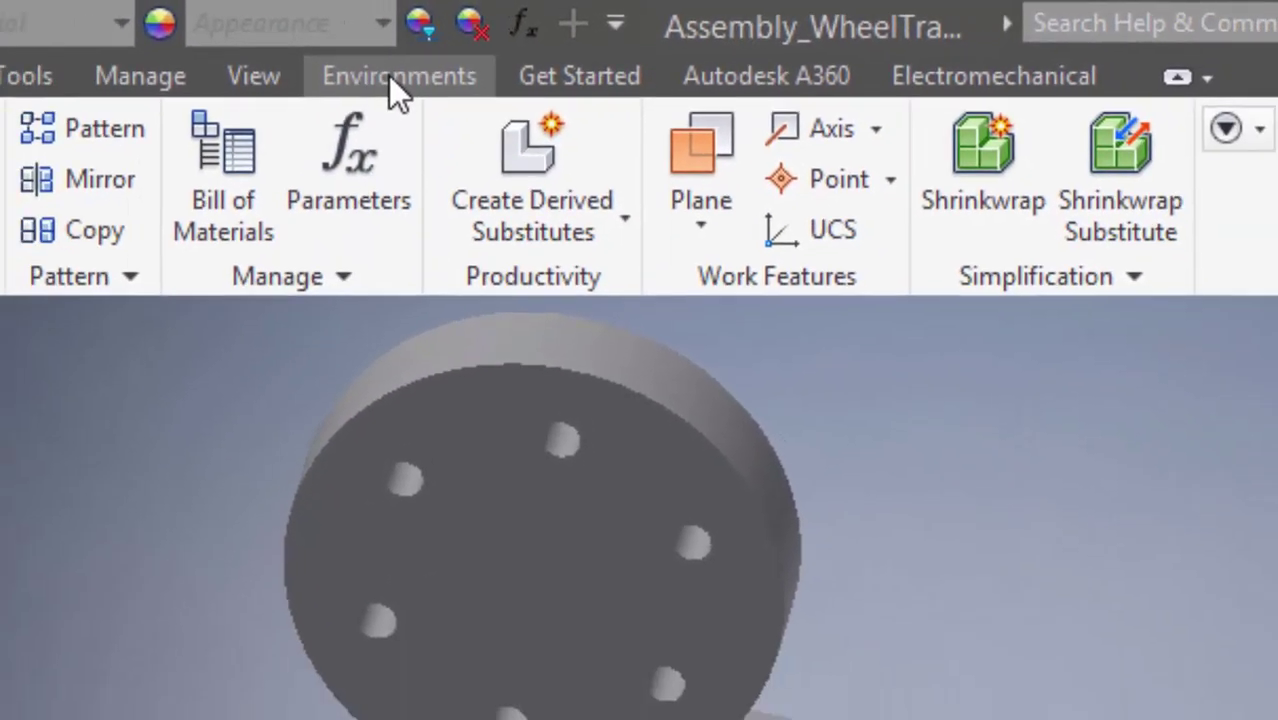
pyautogui.click(350, 92)
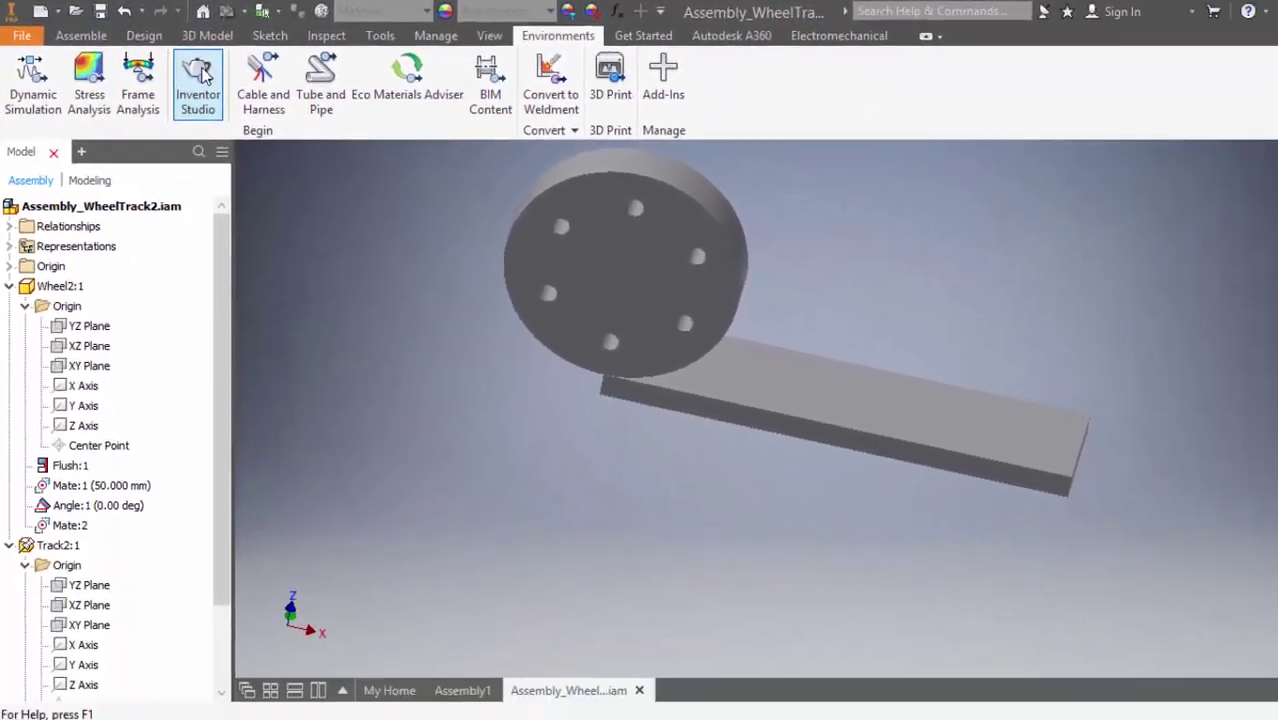
pyautogui.click(265, 96)
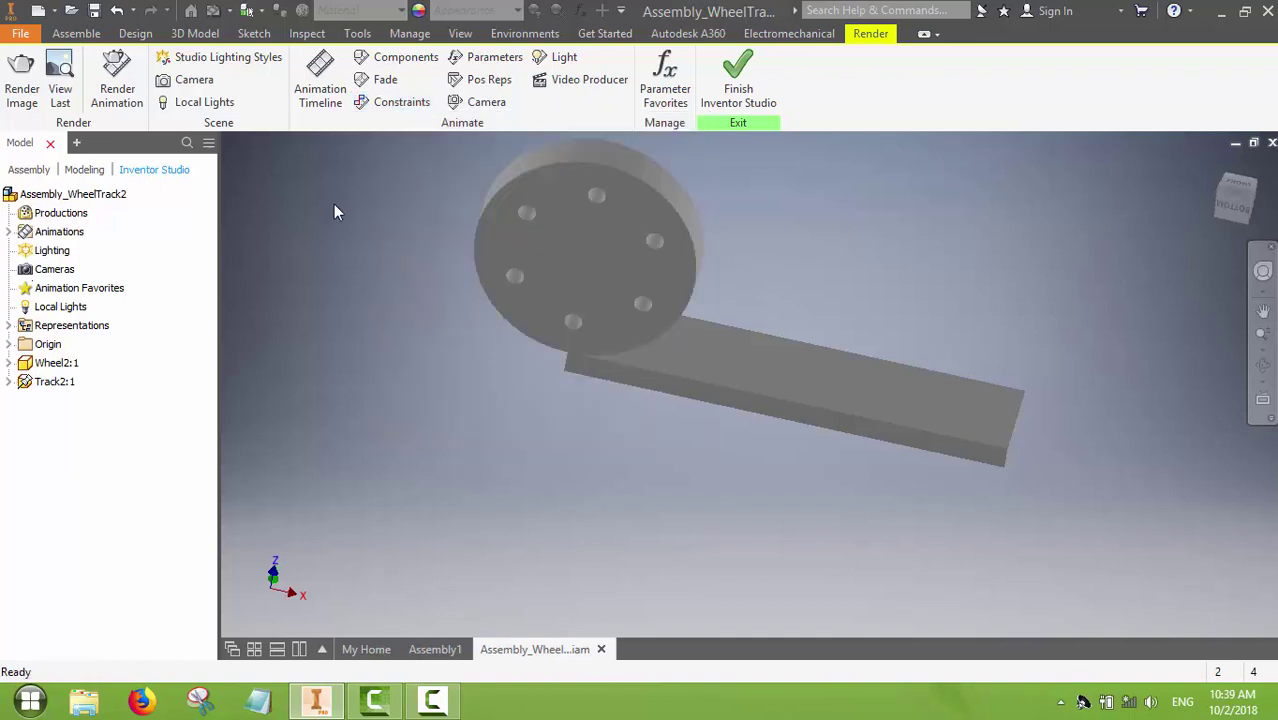
# Step: Activate an animation with Animate Constraints, expand the timeline's action editor and arrange both windows clear of the wheel
pyautogui.click(391, 104)
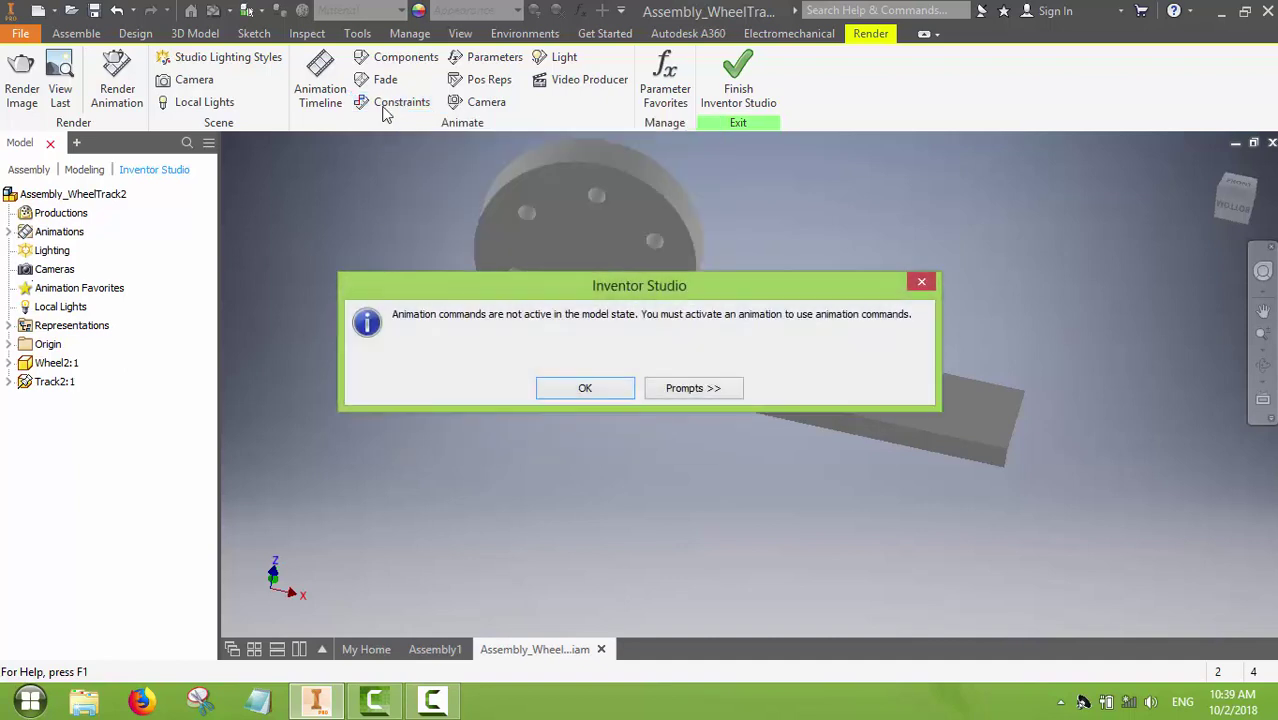
pyautogui.click(585, 390)
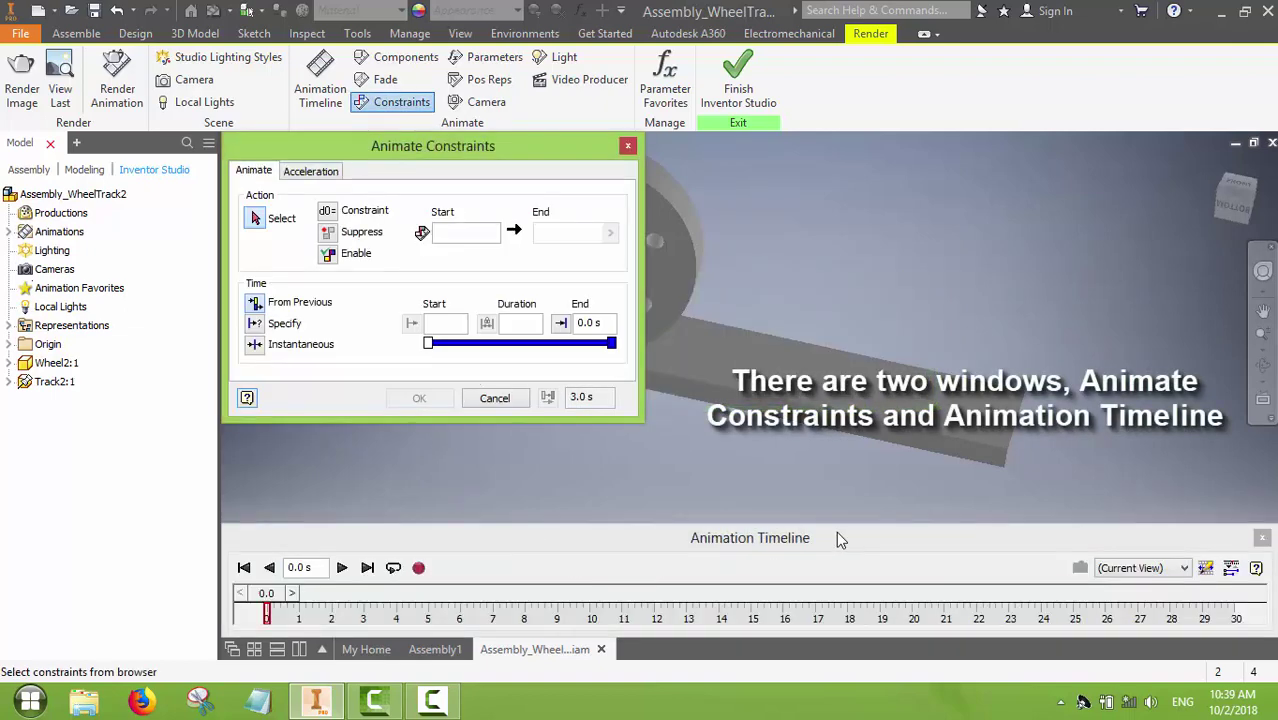
pyautogui.moveTo(832, 537); pyautogui.dragTo(831, 484)
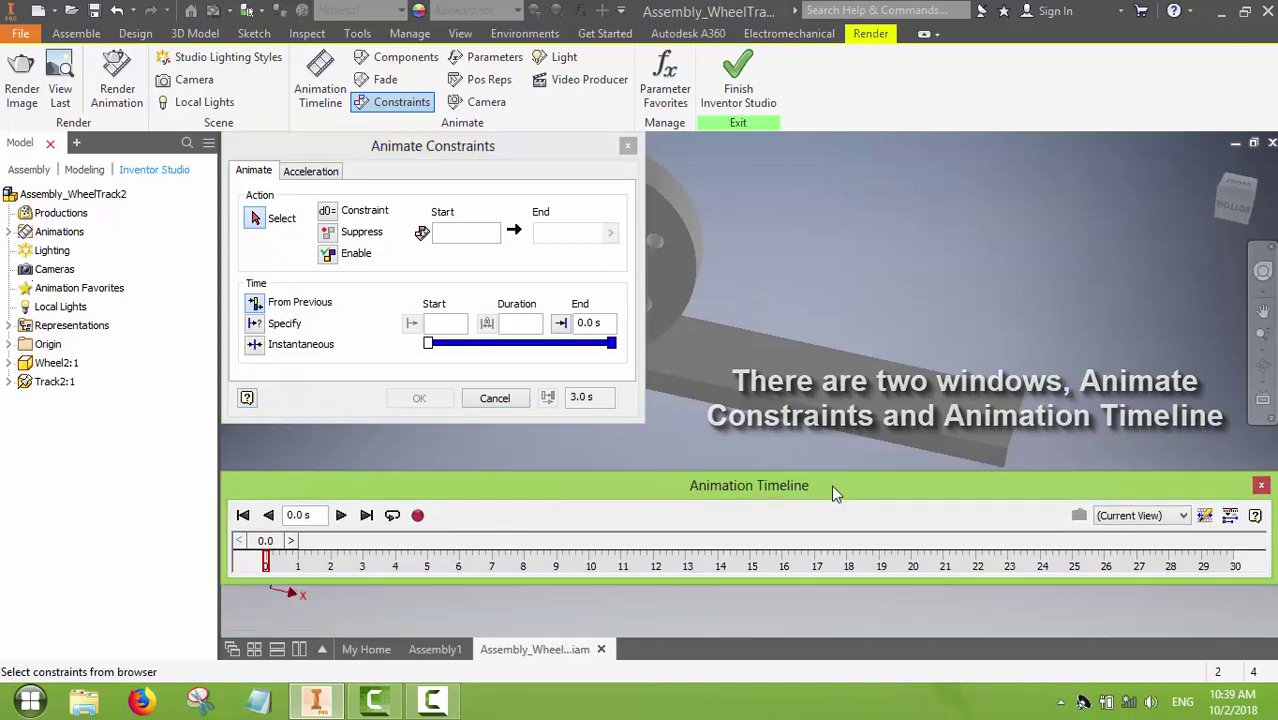
pyautogui.click(1229, 515)
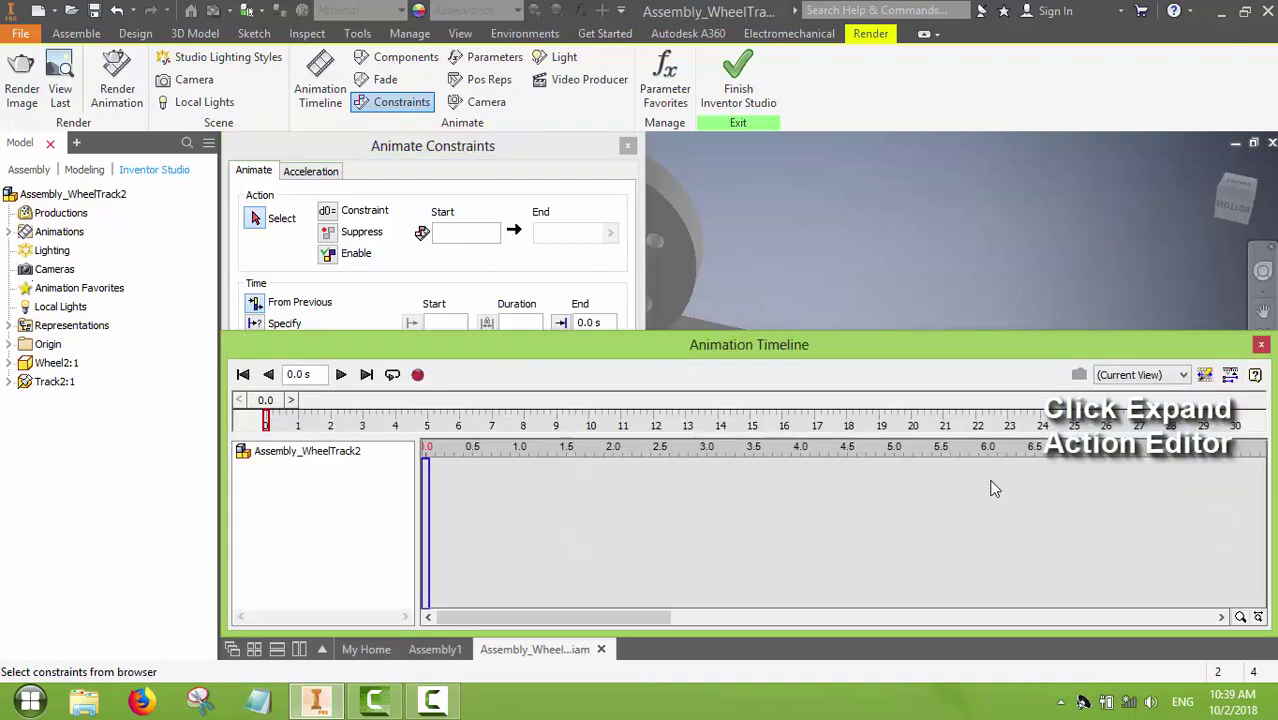
pyautogui.moveTo(513, 145); pyautogui.dragTo(1105, 133)
pyautogui.moveTo(608, 345); pyautogui.dragTo(569, 421)
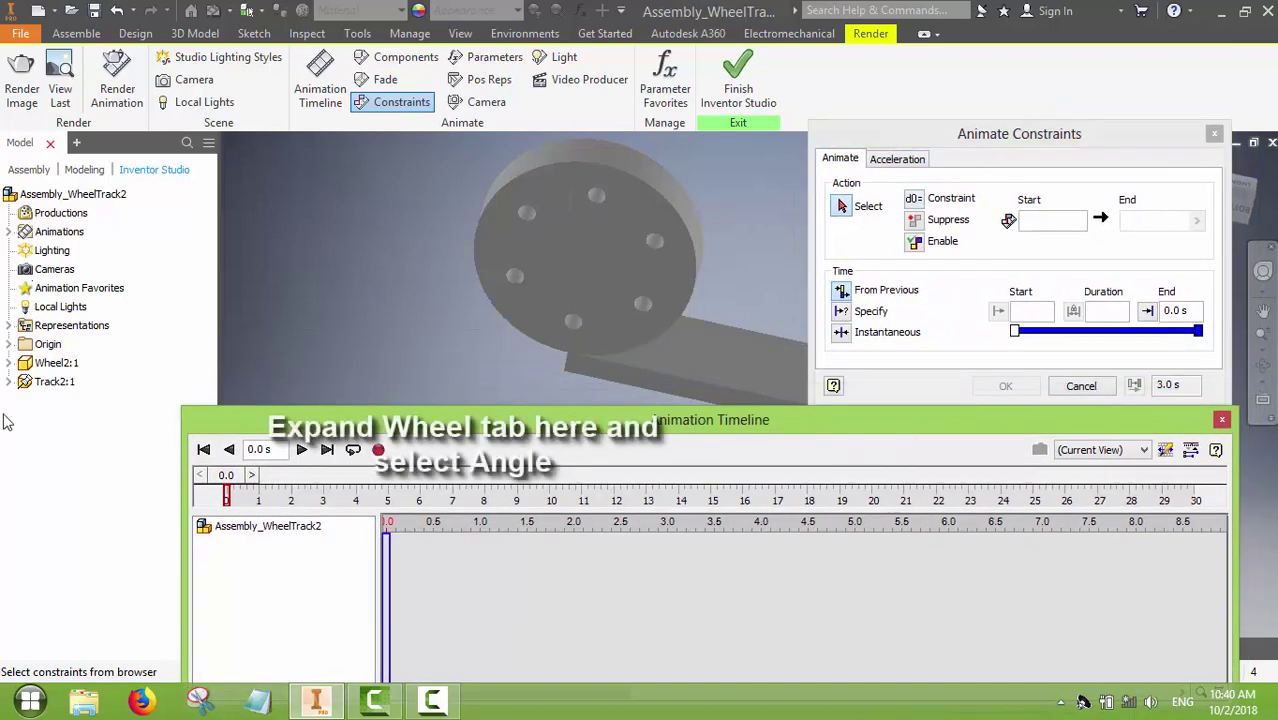
# Step: Animate the wheel's Angle:1 constraint to an end angle of 229.19 degrees with an end time of 10 s
pyautogui.click(9, 364)
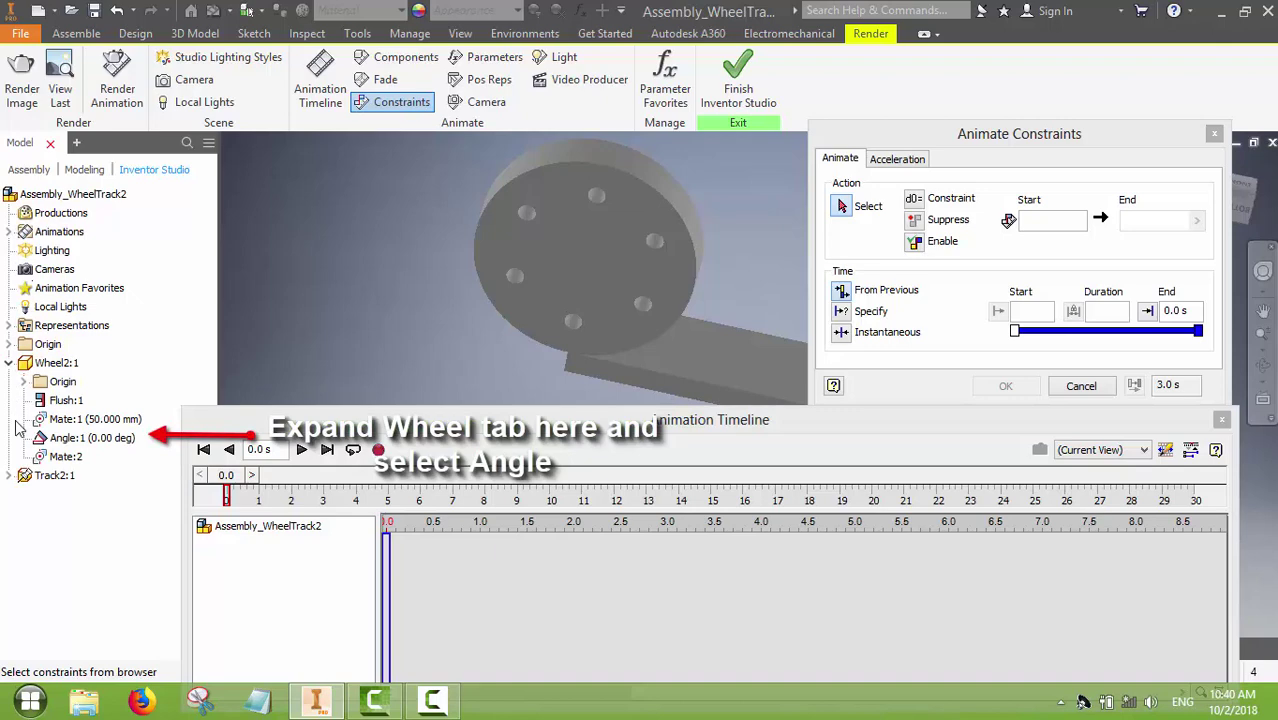
pyautogui.click(57, 441)
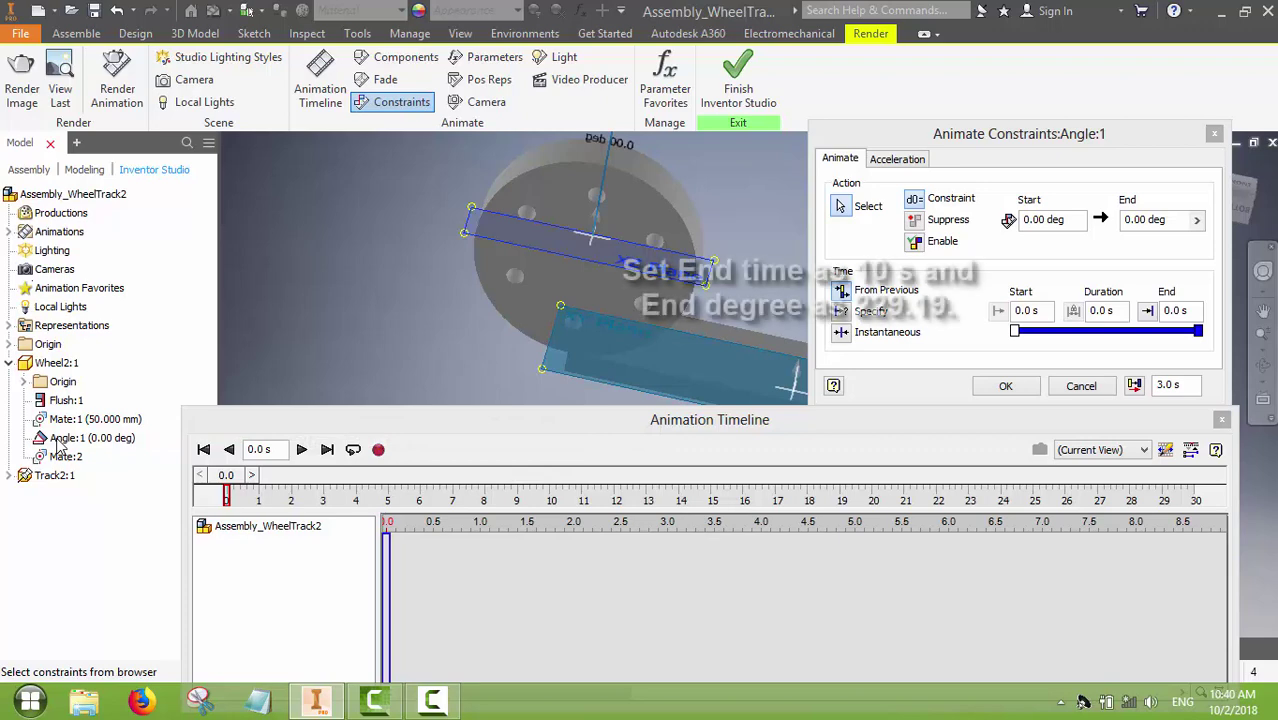
pyautogui.click(1180, 311)
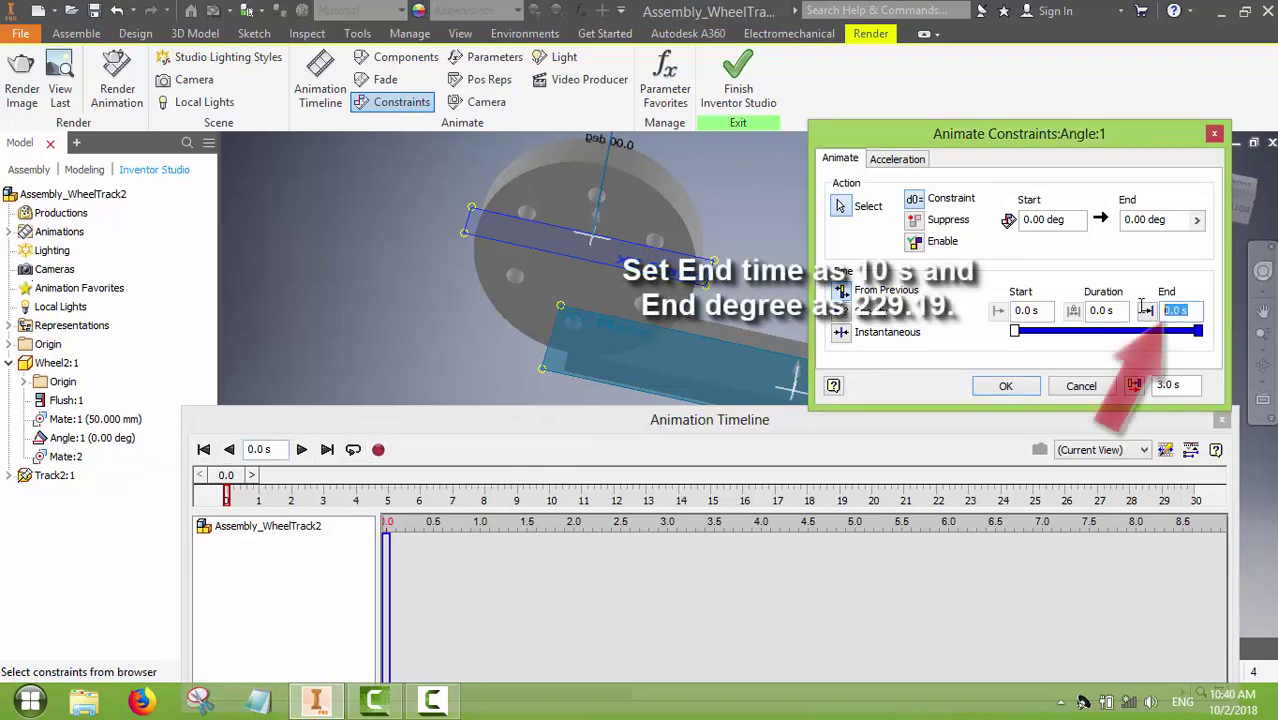
pyautogui.write('1')
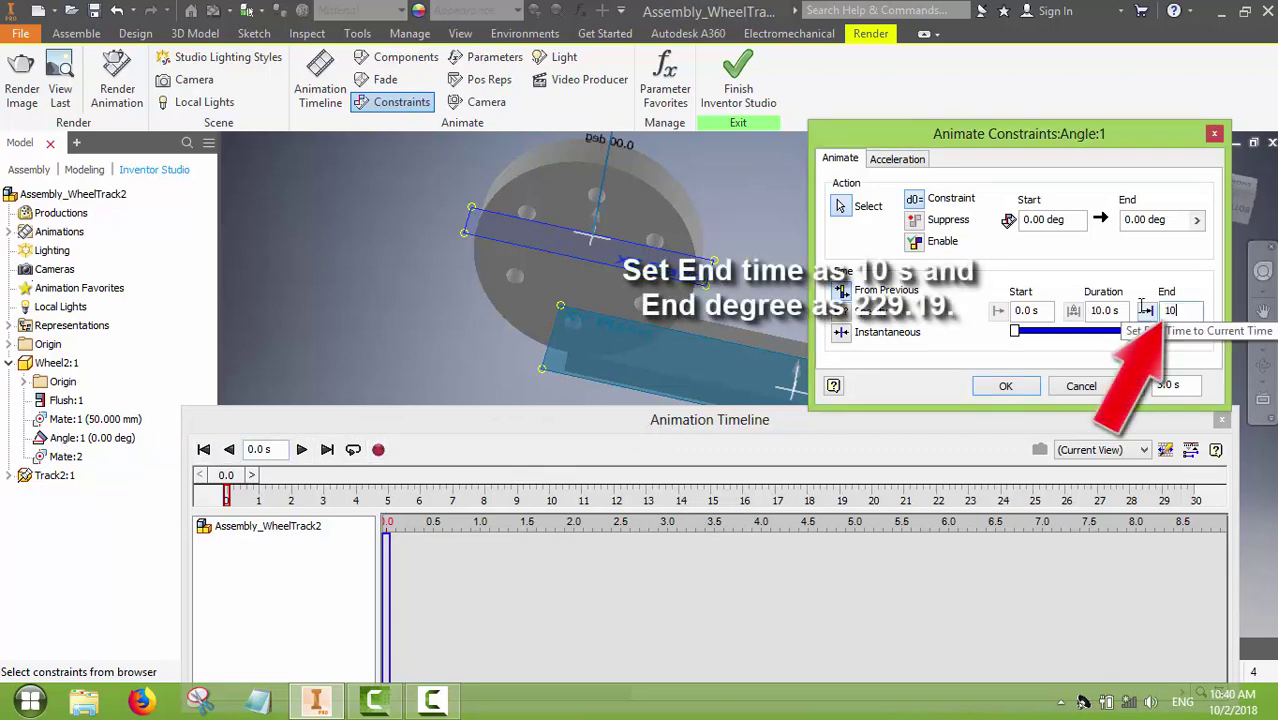
pyautogui.write('0')
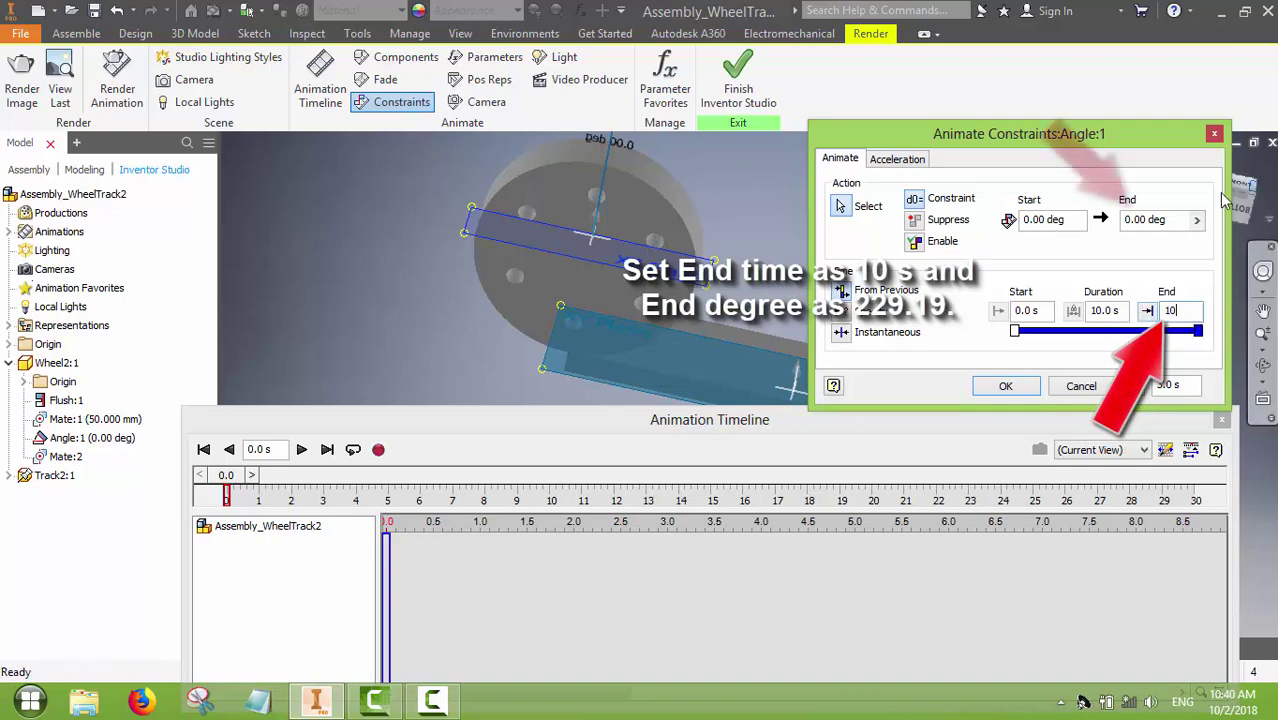
pyautogui.moveTo(1175, 221); pyautogui.dragTo(1106, 220)
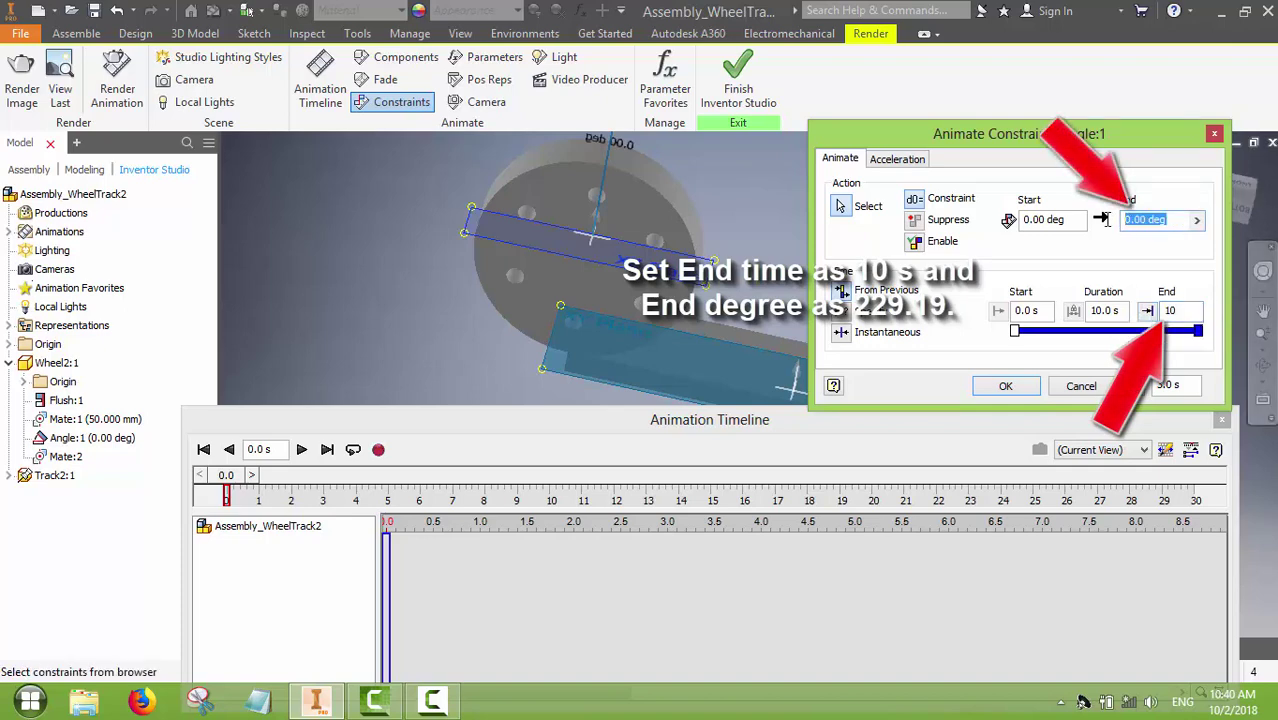
pyautogui.write('229.19')
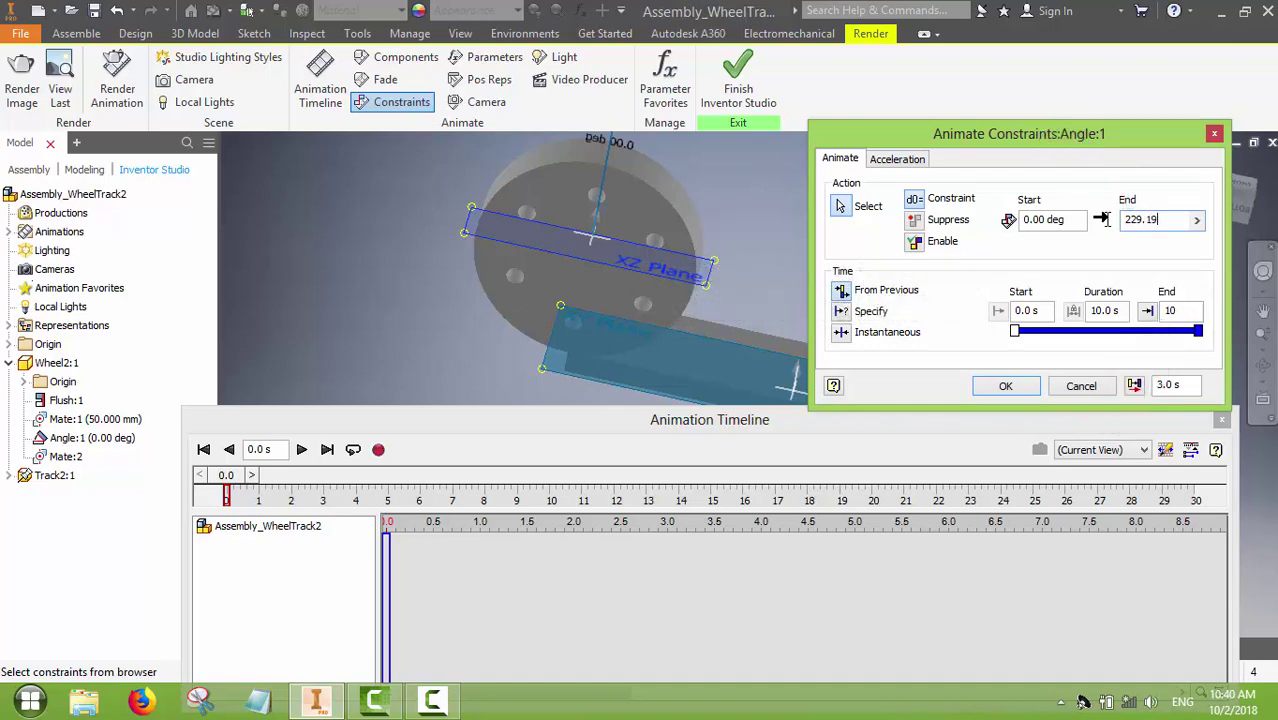
pyautogui.click(1008, 386)
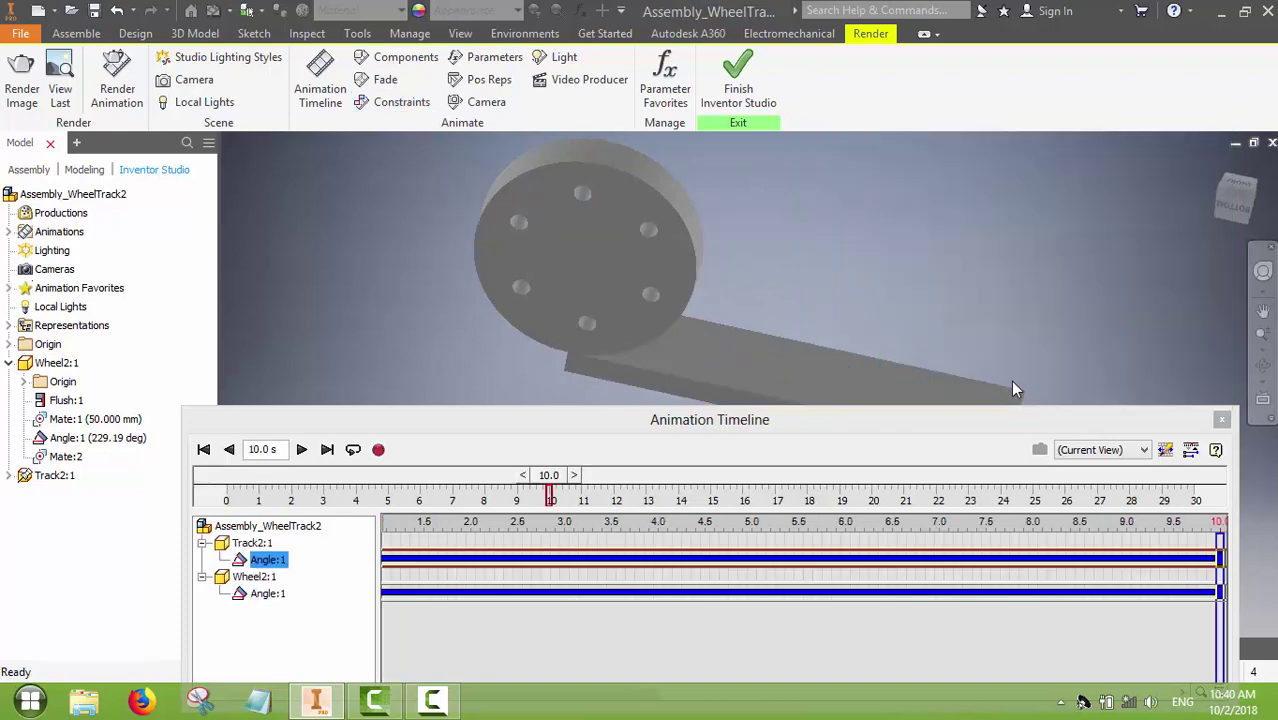
# Step: Move the animation timeline back to 3.1 s and advance it to 3.8 s to check the wheel's rotation
pyautogui.moveTo(1220, 576); pyautogui.dragTo(573, 598)
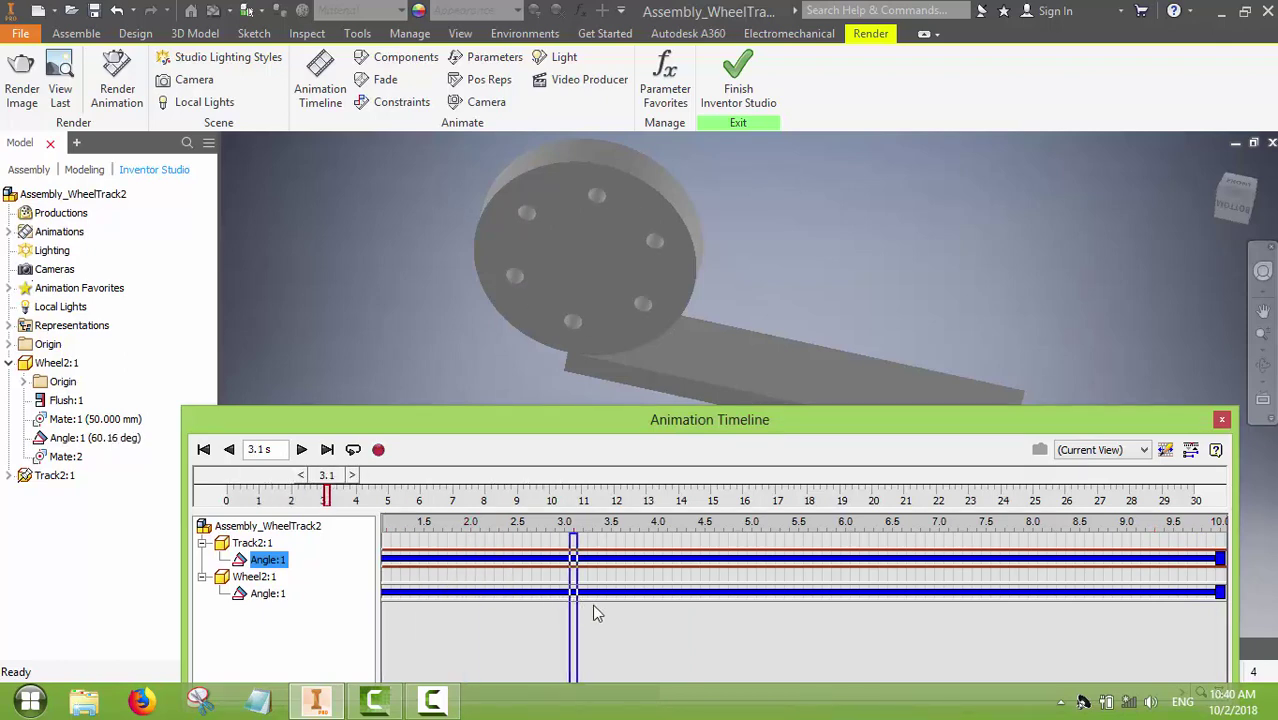
pyautogui.click(359, 475)
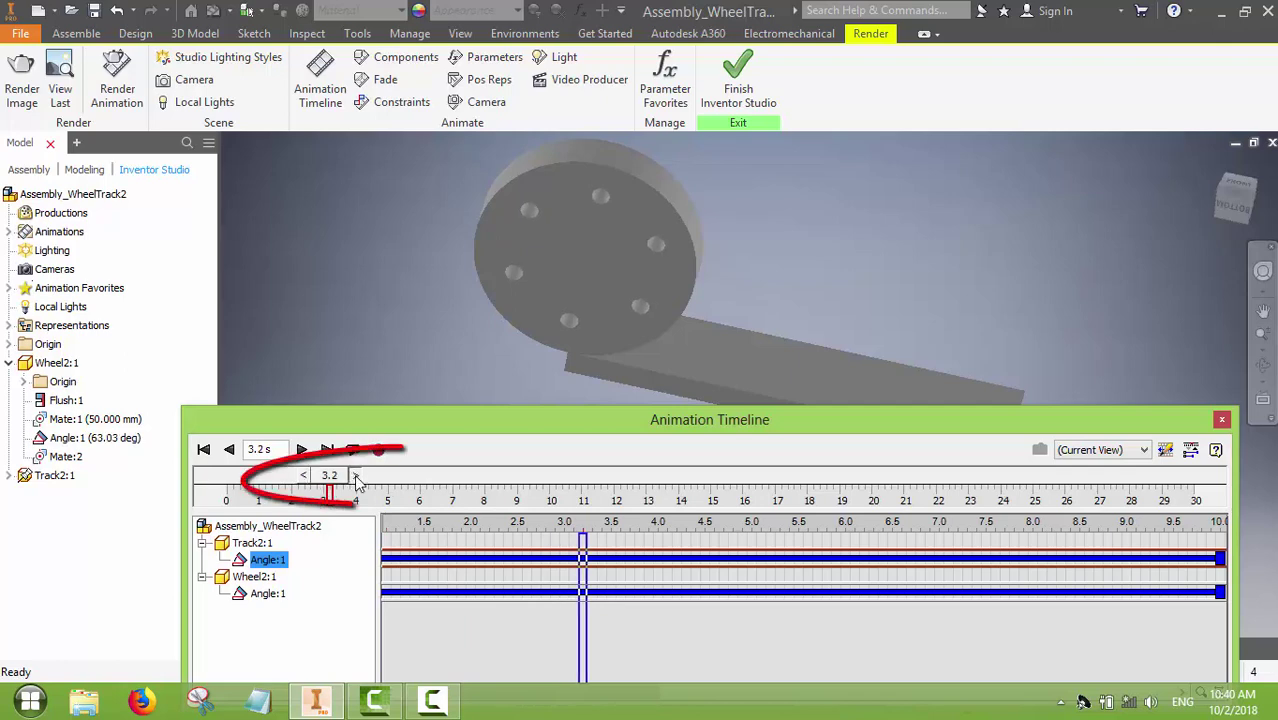
pyautogui.click(359, 475)
pyautogui.click(360, 477)
pyautogui.click(363, 477)
pyautogui.click(366, 477)
pyautogui.click(369, 477)
pyautogui.click(372, 477)
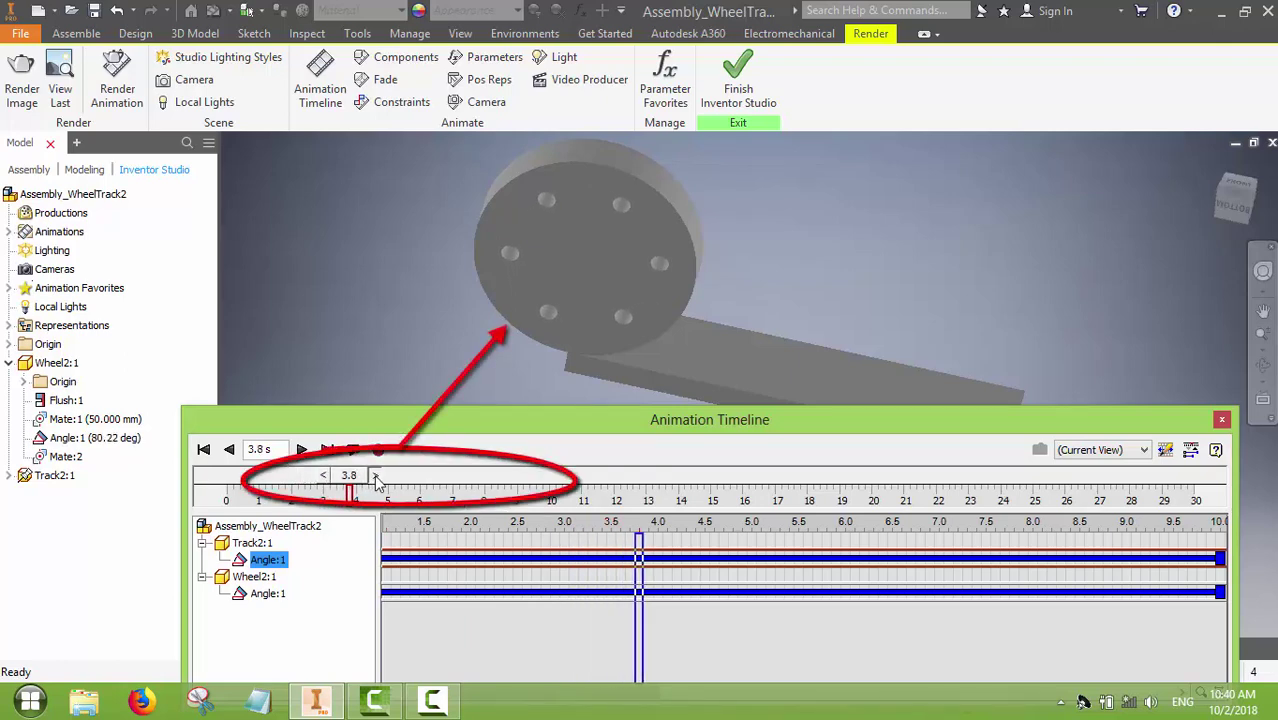
# Step: Advance the animation timeline to 5.9 s to check the wheel's rotation, and return it to 1.1 s
pyautogui.click(375, 477)
pyautogui.click(378, 477)
pyautogui.click(381, 477)
pyautogui.click(389, 481)
pyautogui.click(393, 481)
pyautogui.click(399, 482)
pyautogui.click(405, 482)
pyautogui.click(409, 482)
pyautogui.click(413, 482)
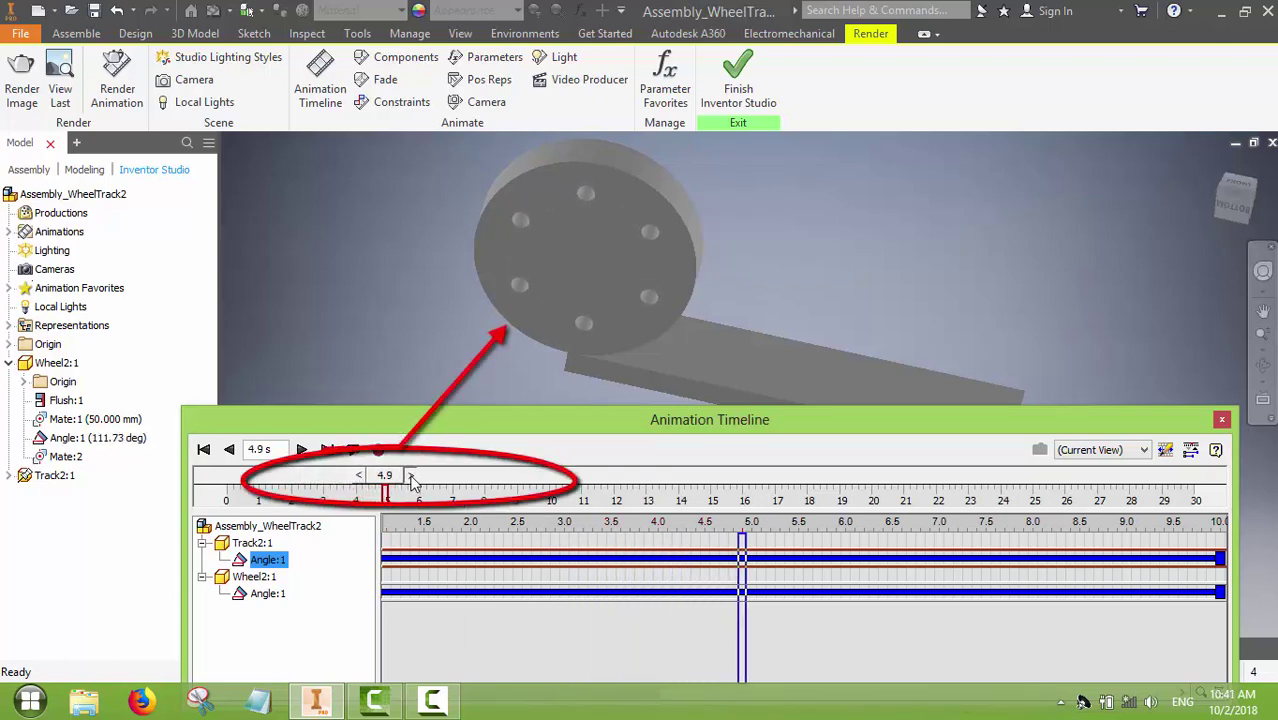
pyautogui.click(417, 483)
pyautogui.click(422, 483)
pyautogui.click(421, 478)
pyautogui.click(424, 478)
pyautogui.click(427, 478)
pyautogui.click(430, 478)
pyautogui.click(433, 478)
pyautogui.click(436, 477)
pyautogui.click(439, 477)
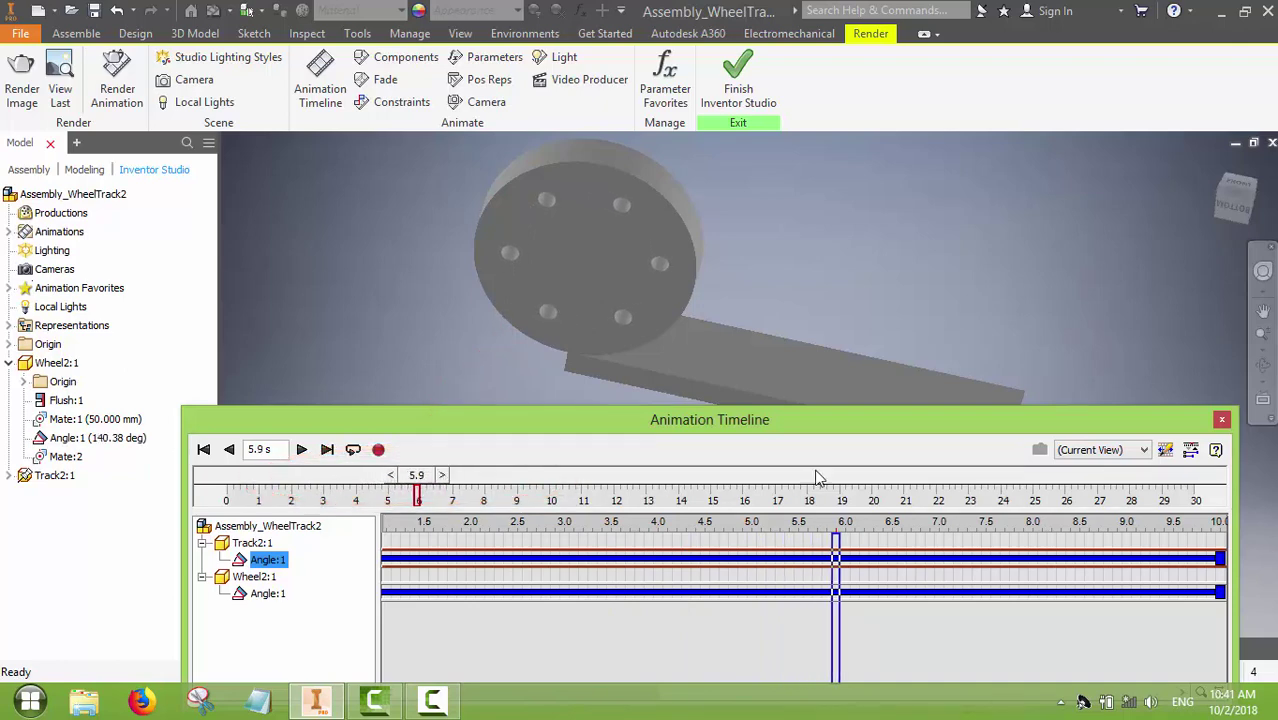
pyautogui.moveTo(833, 423); pyautogui.dragTo(833, 433)
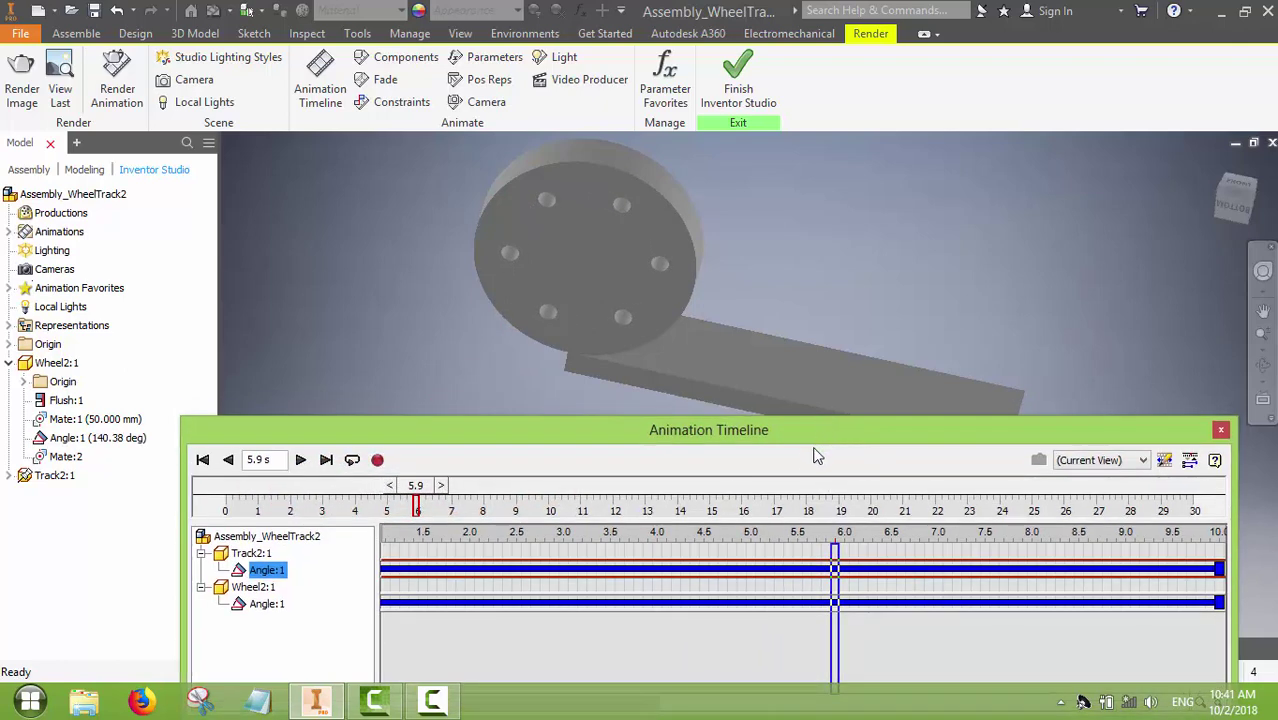
pyautogui.moveTo(835, 590); pyautogui.dragTo(397, 595)
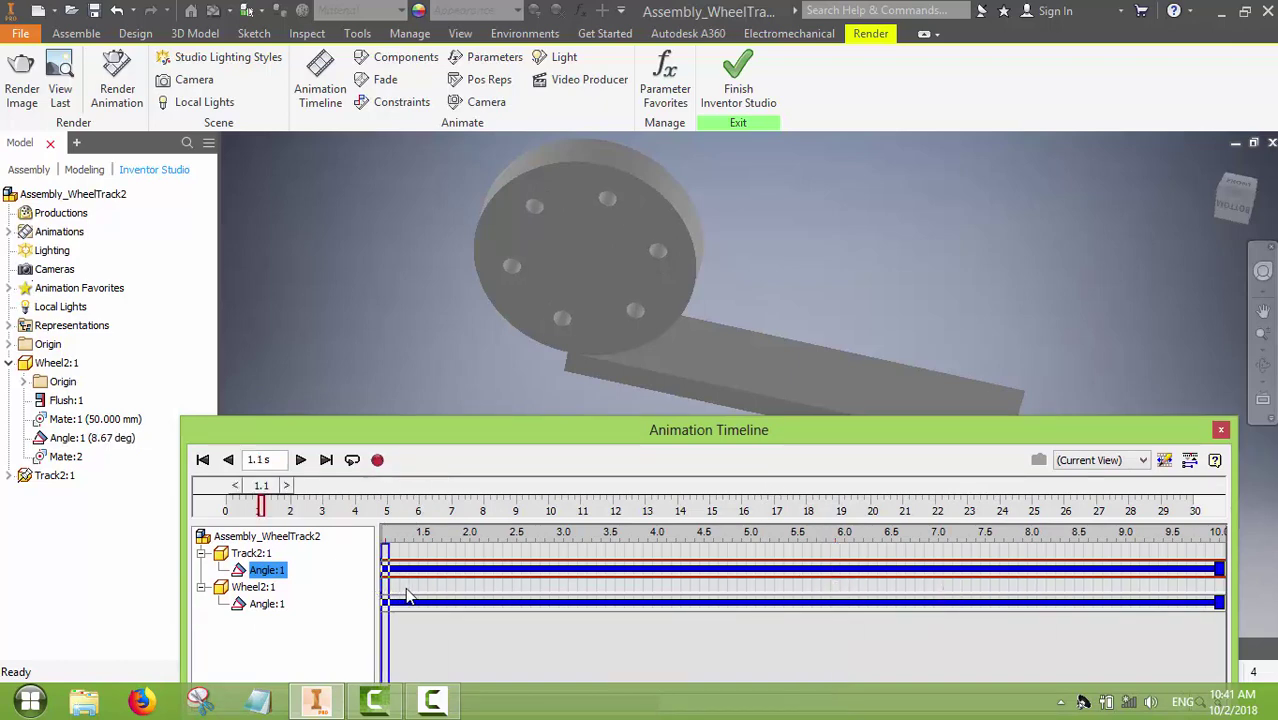
# Step: Animate the wheel's Mate:2 constraint to an end value of -200 mm with an end time of 10 s
pyautogui.click(392, 105)
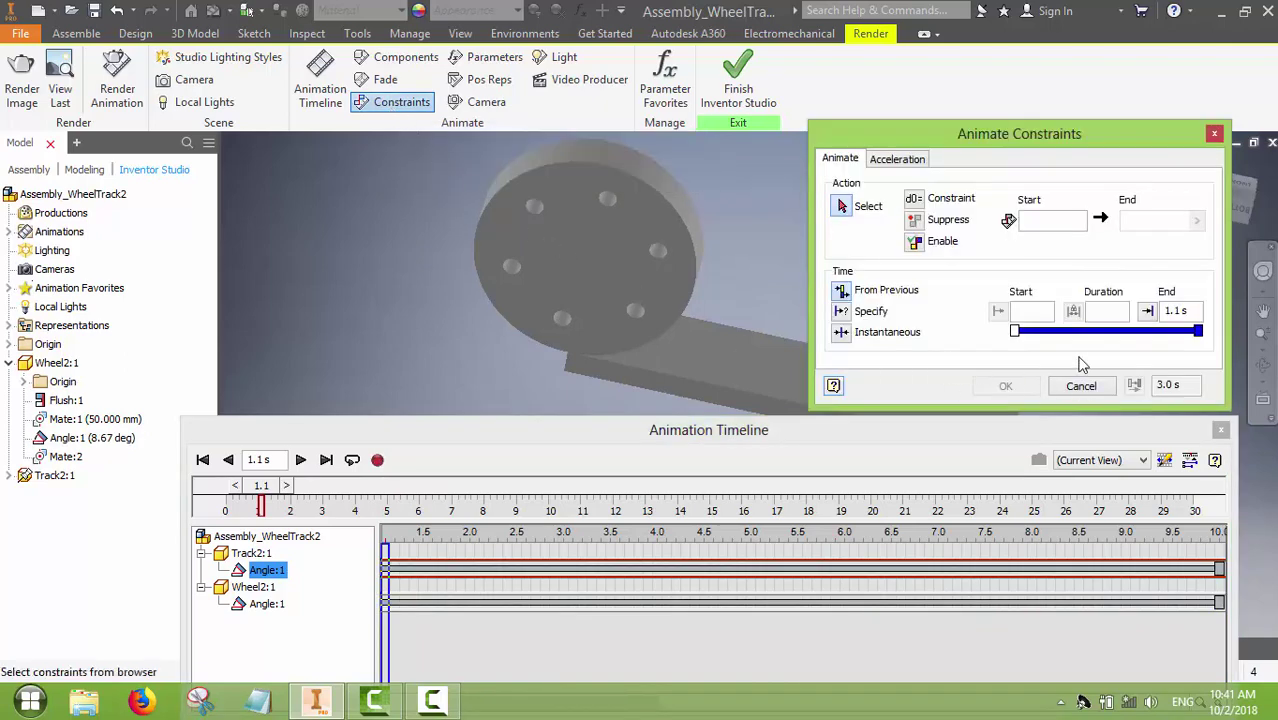
pyautogui.click(1165, 311)
pyautogui.click(63, 459)
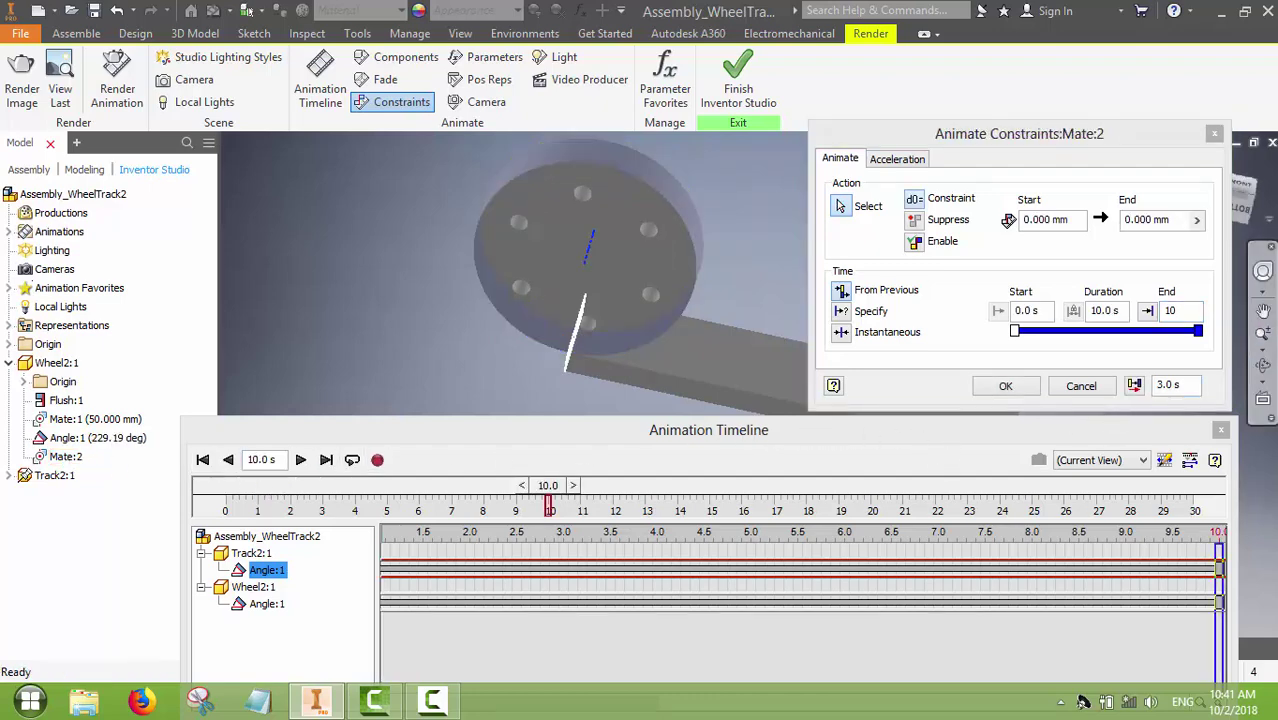
pyautogui.moveTo(1170, 218); pyautogui.dragTo(1108, 222)
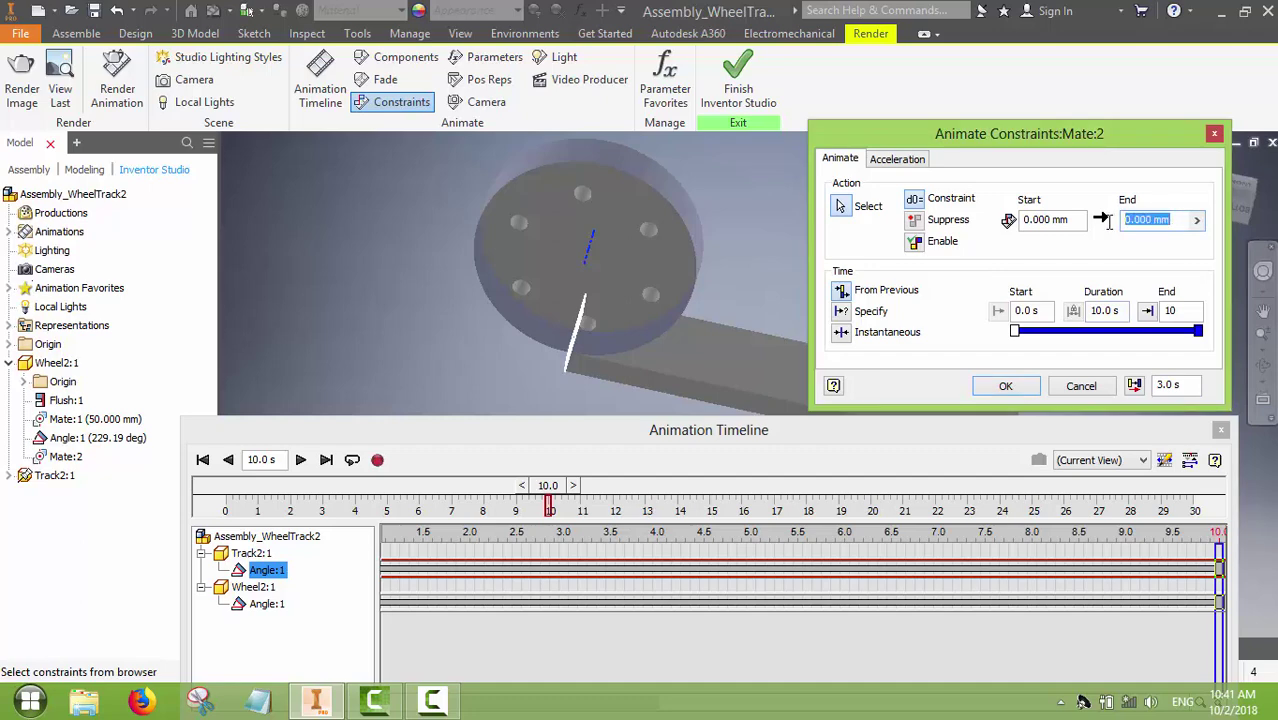
pyautogui.write('-200')
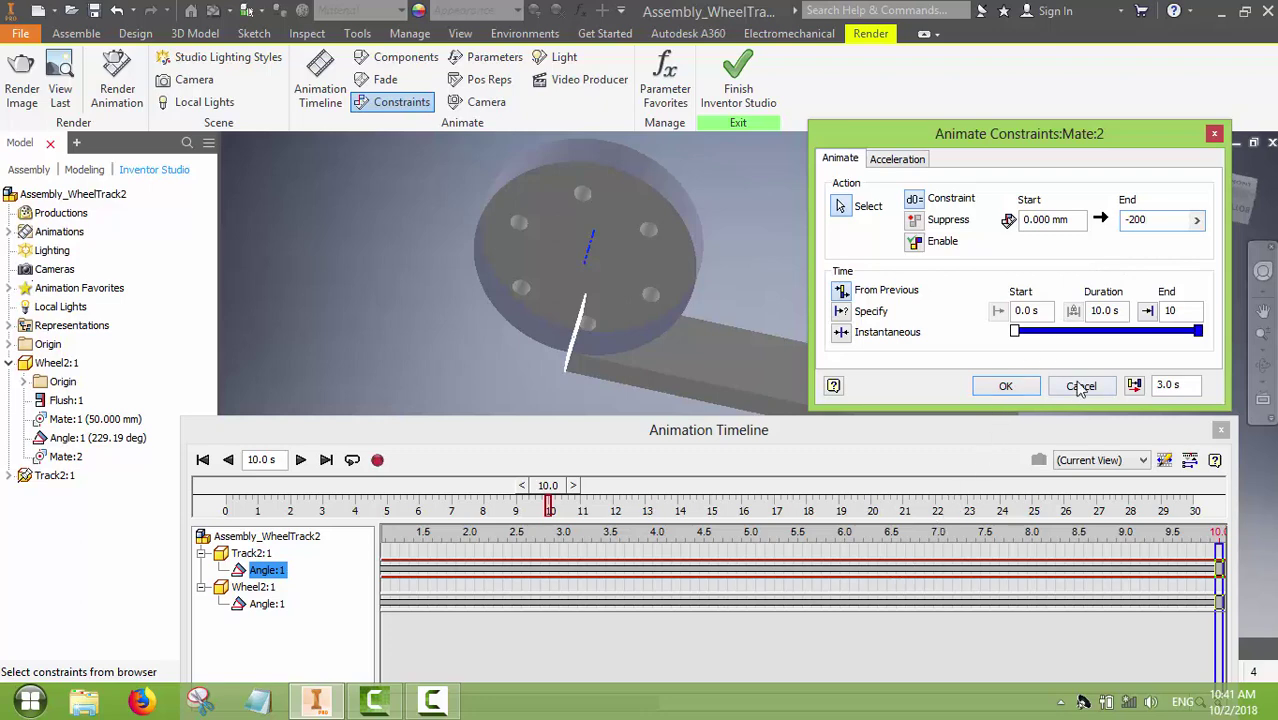
pyautogui.click(1004, 385)
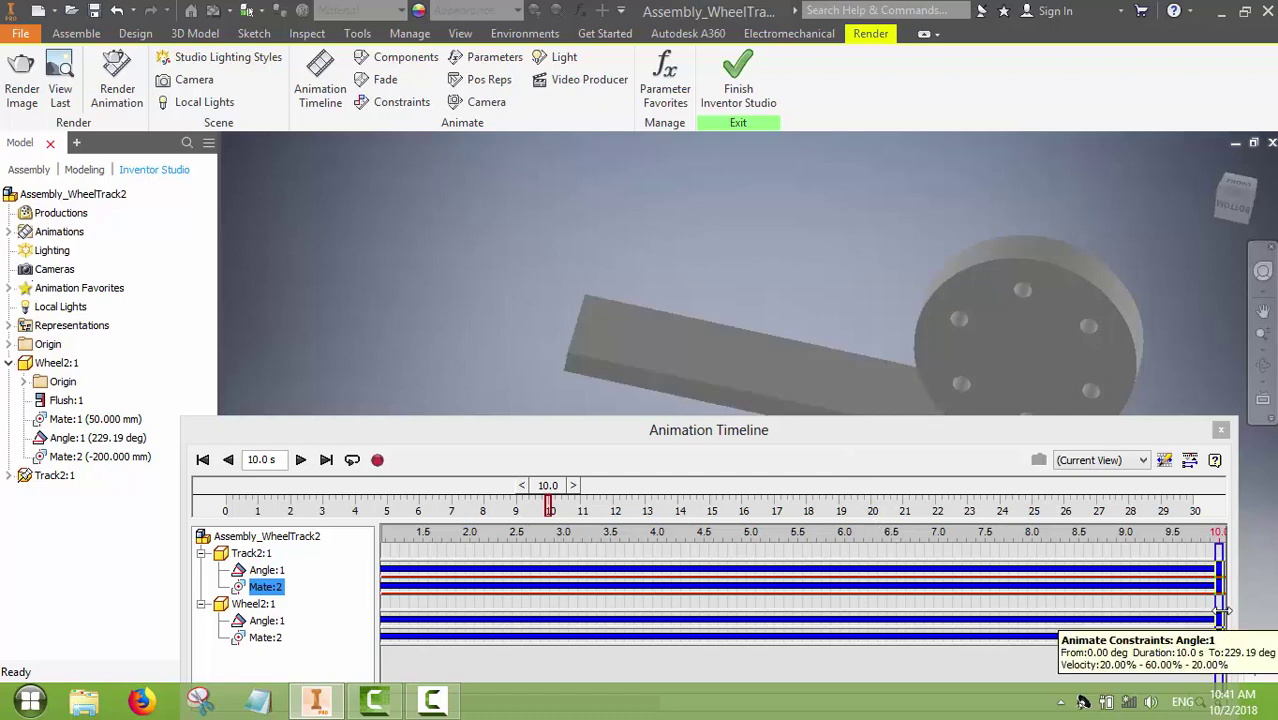
# Step: Scrub the animation timeline between 1.1 s and 1.8 s to check the wheel's rolling motion, and close the timeline
pyautogui.moveTo(1220, 611); pyautogui.dragTo(384, 611)
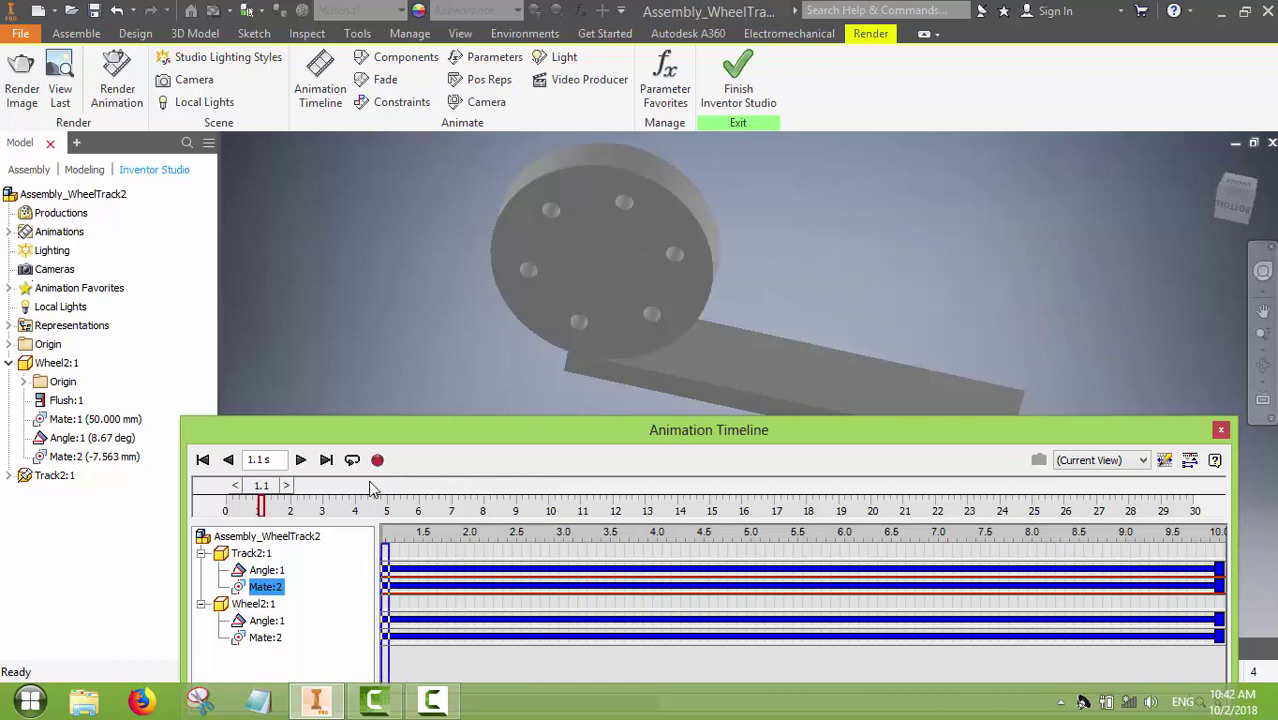
pyautogui.moveTo(287, 486); pyautogui.dragTo(259, 490)
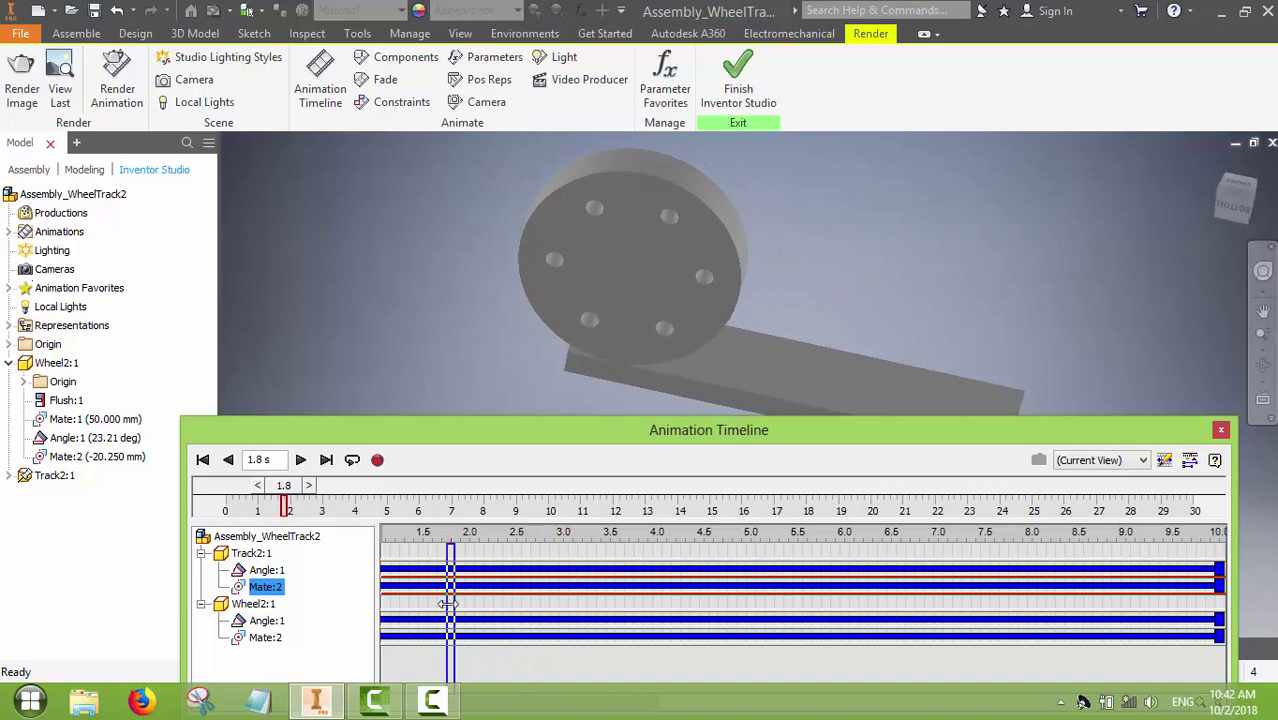
pyautogui.moveTo(448, 604); pyautogui.dragTo(386, 592)
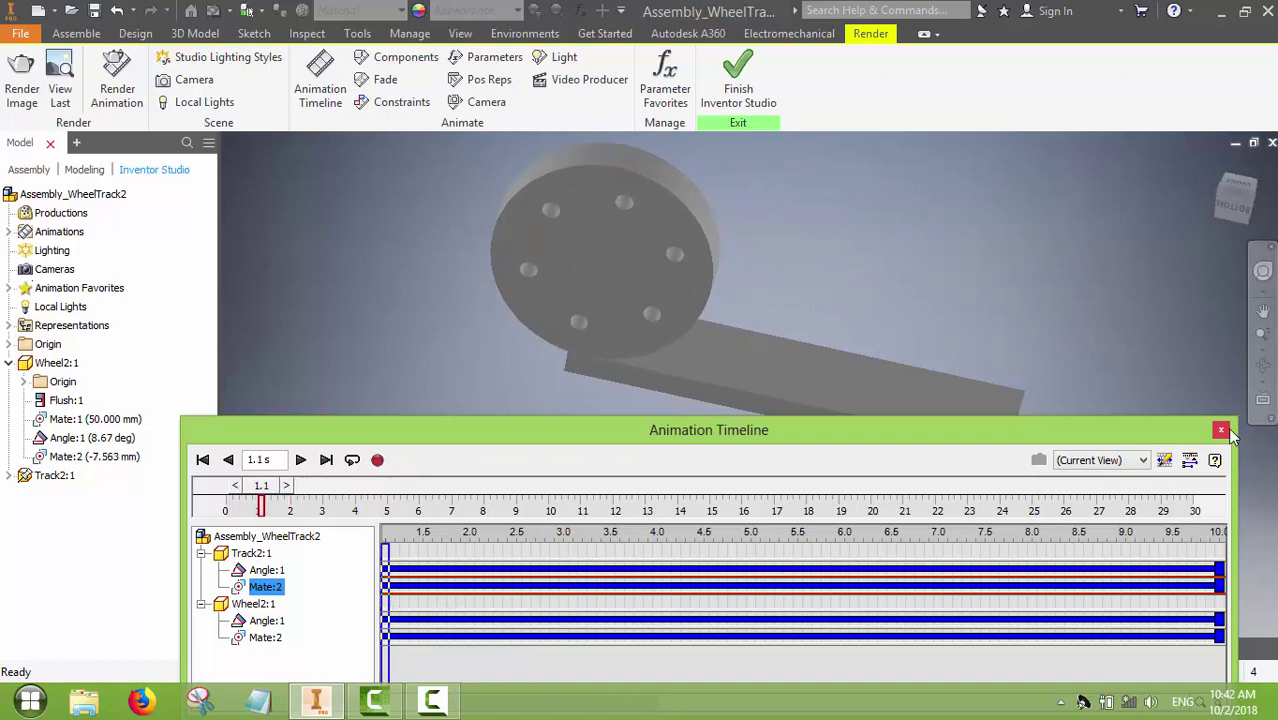
pyautogui.moveTo(712, 437); pyautogui.dragTo(681, 361)
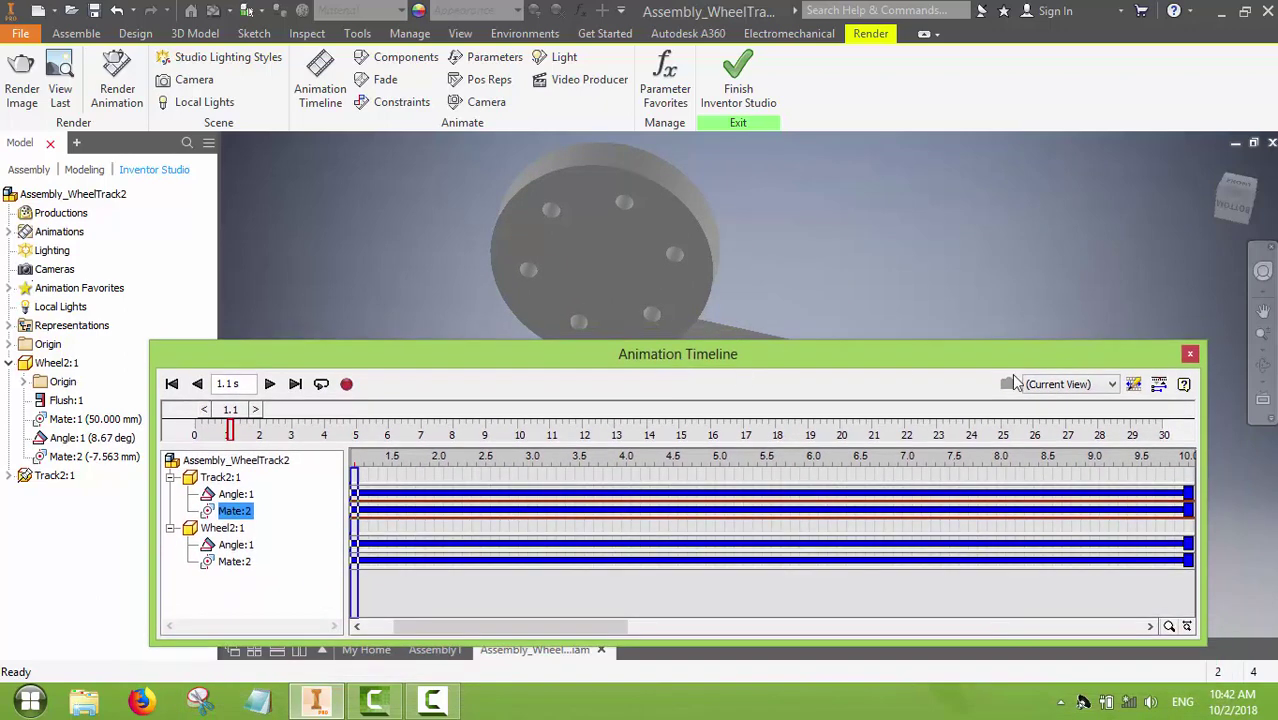
pyautogui.click(1190, 354)
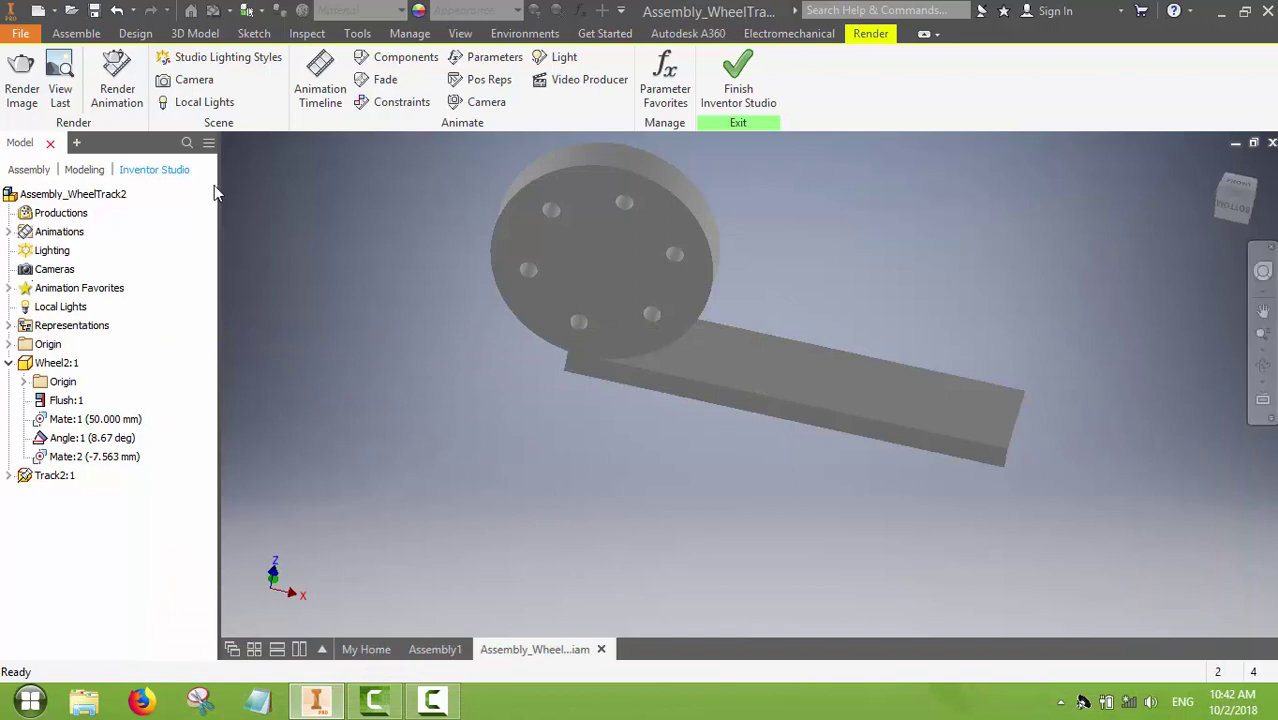
# Step: Open the Render Animation settings and set the output image size to 1280 x 1024
pyautogui.click(116, 80)
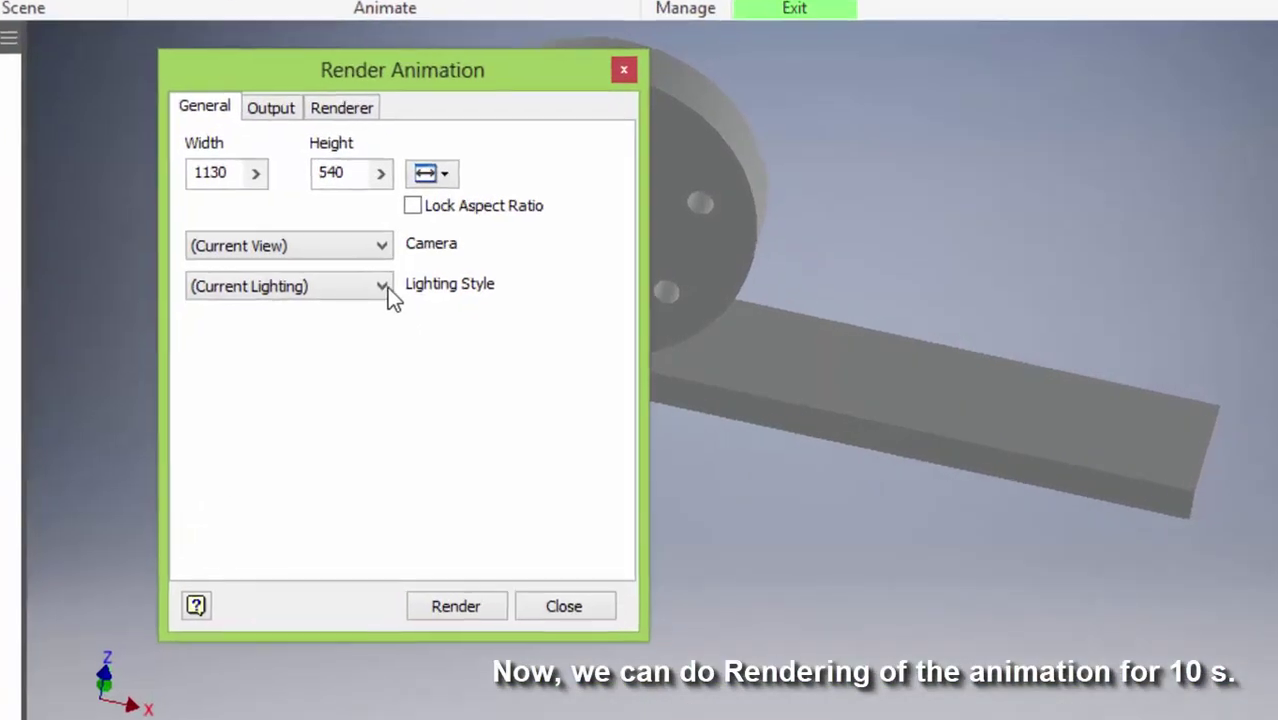
pyautogui.click(444, 175)
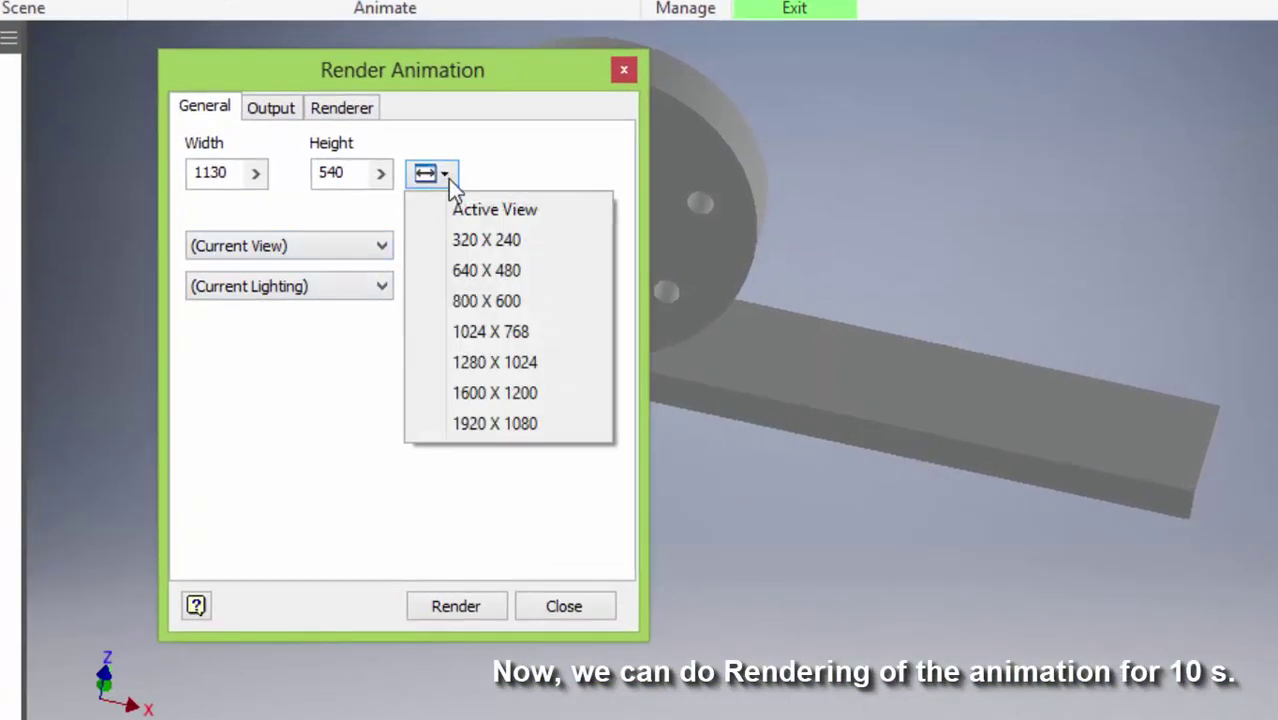
pyautogui.click(484, 362)
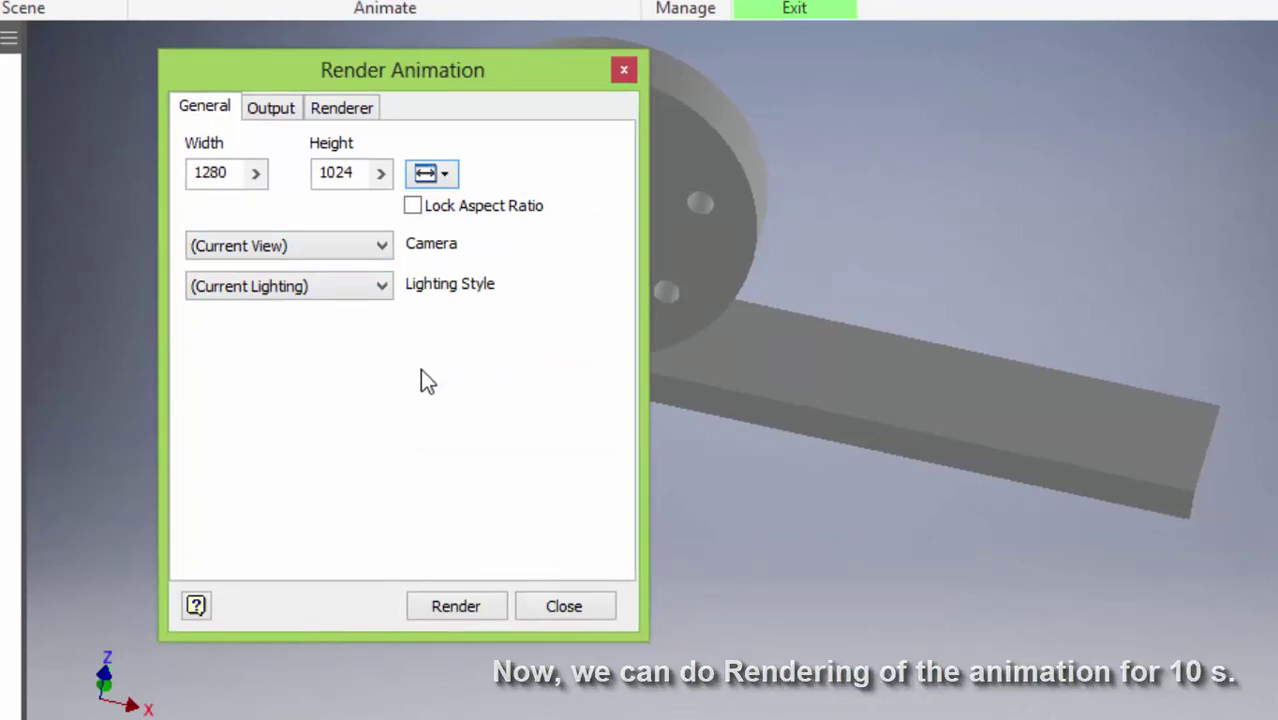
# Step: Configure the render output for a 0 to 10 s time range, a frame rate of 30 and Preview: No Render
pyautogui.click(275, 112)
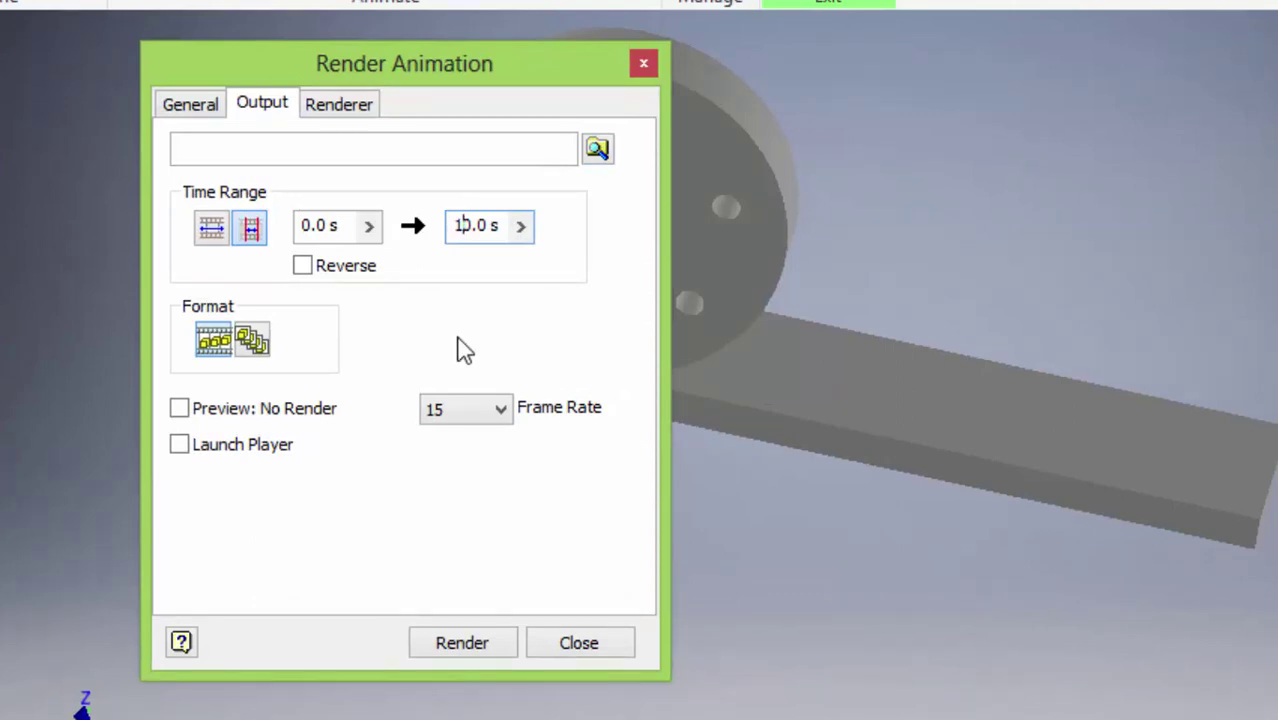
pyautogui.click(503, 420)
pyautogui.click(443, 676)
pyautogui.click(179, 410)
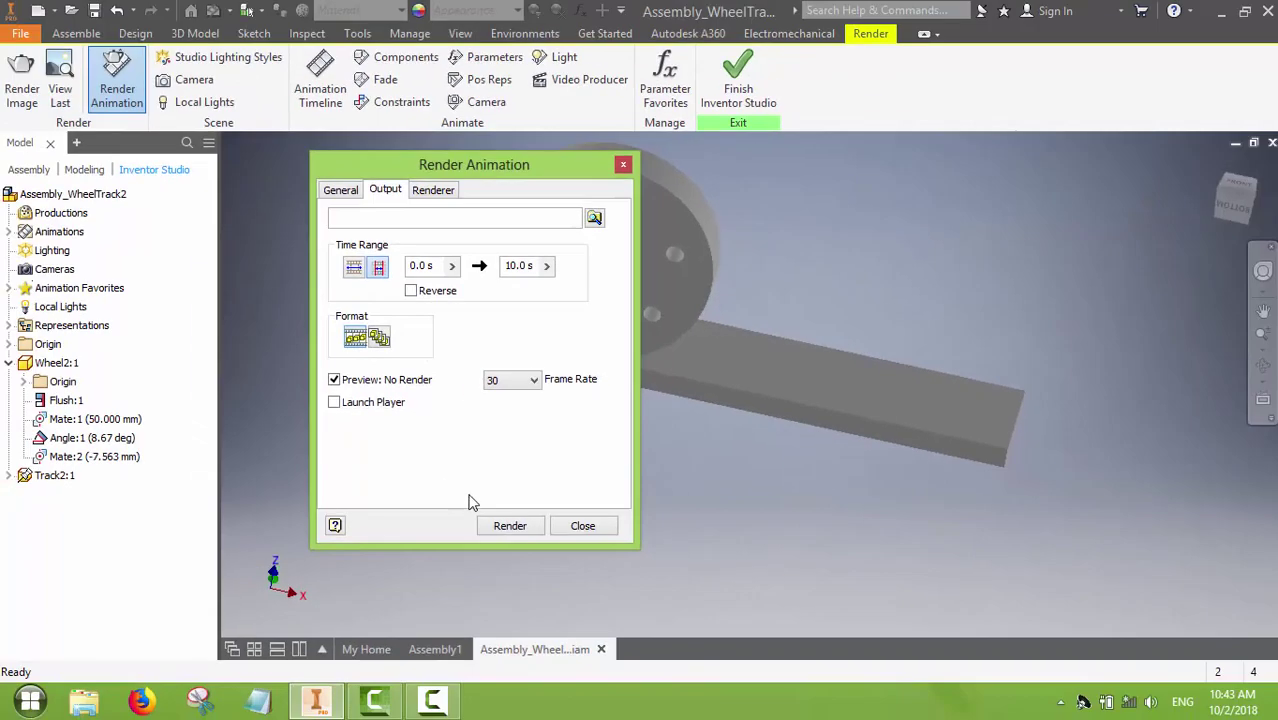
# Step: Render the animation to a WMV file named Animation_WheelTrack3, accepting the export properties
pyautogui.click(509, 526)
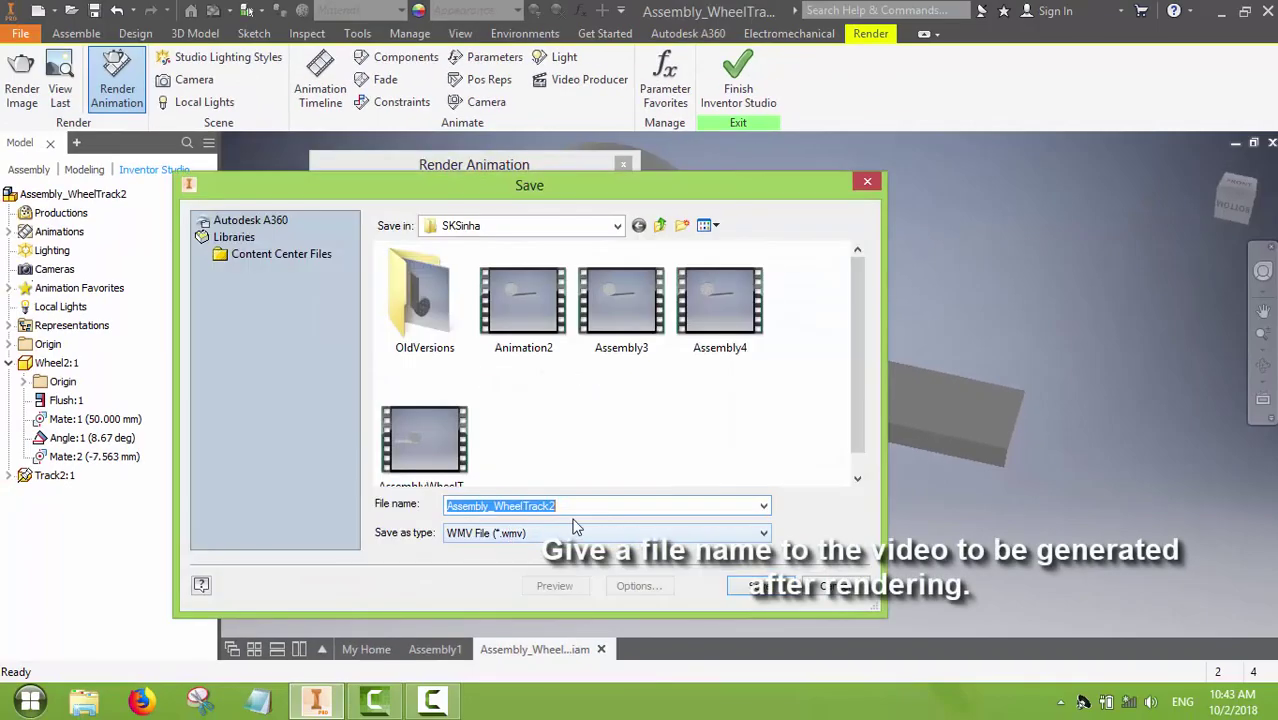
pyautogui.click(566, 507)
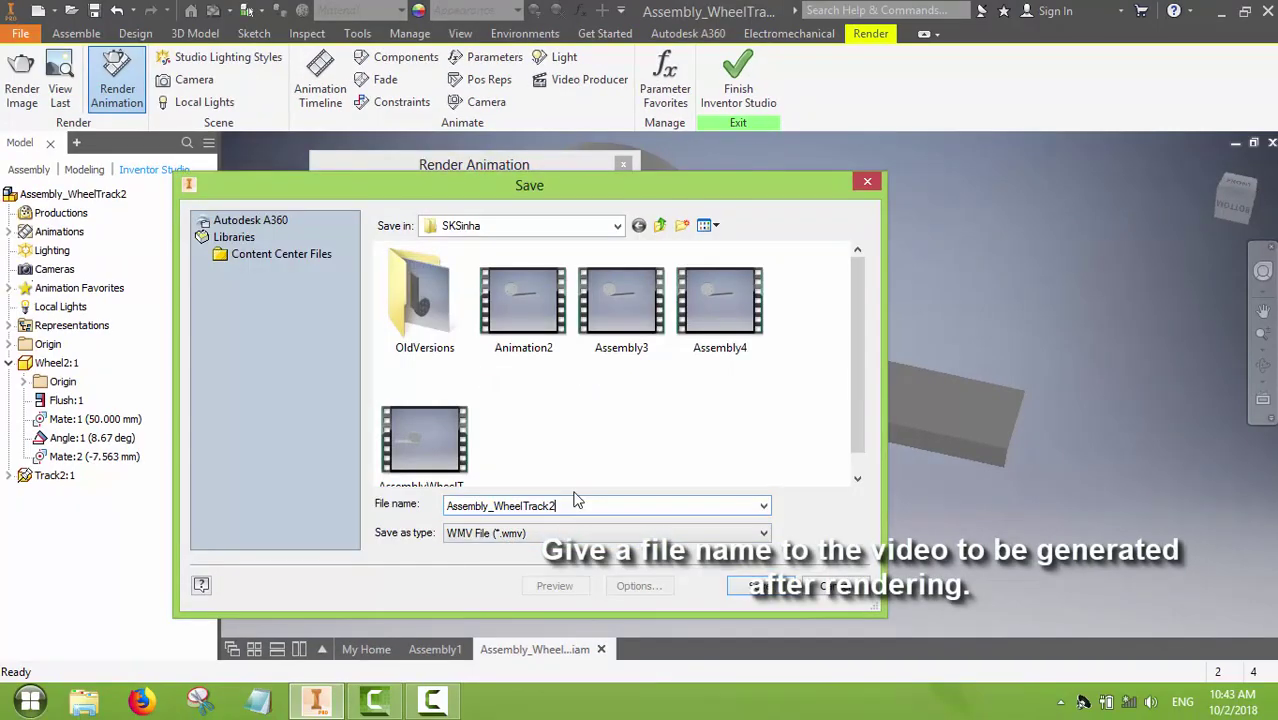
pyautogui.press('BackSpace')
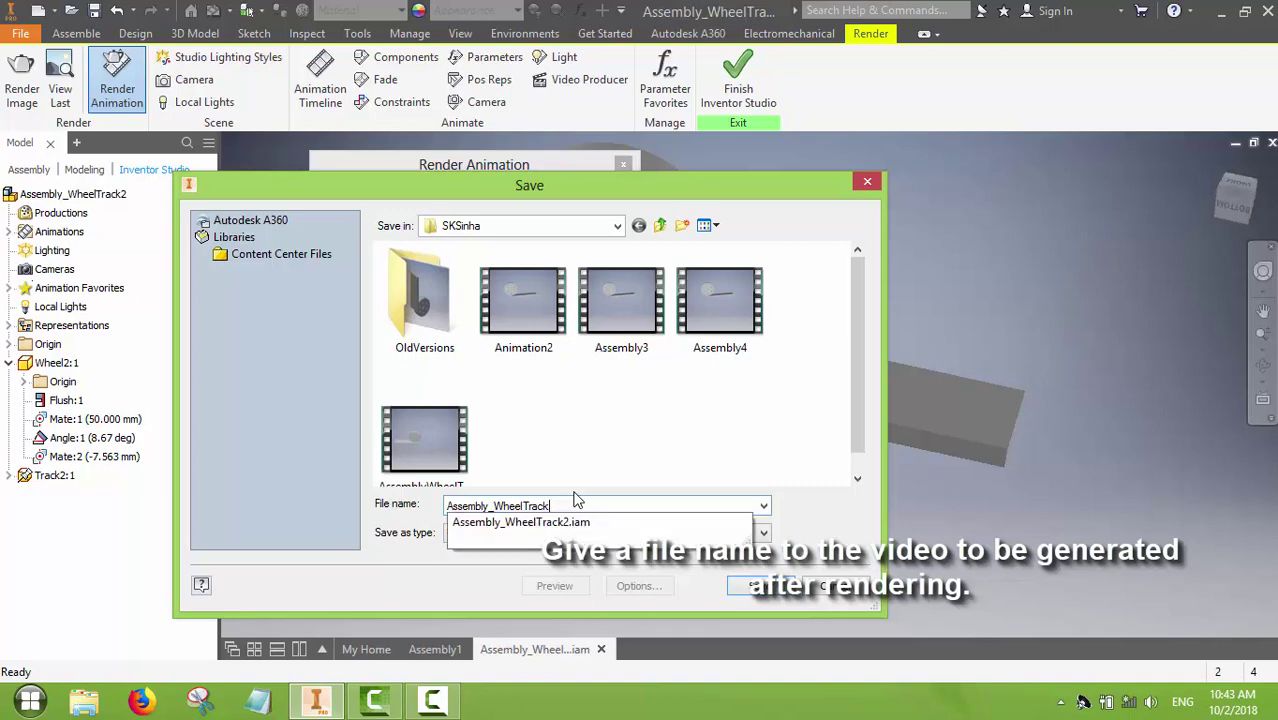
pyautogui.write('3')
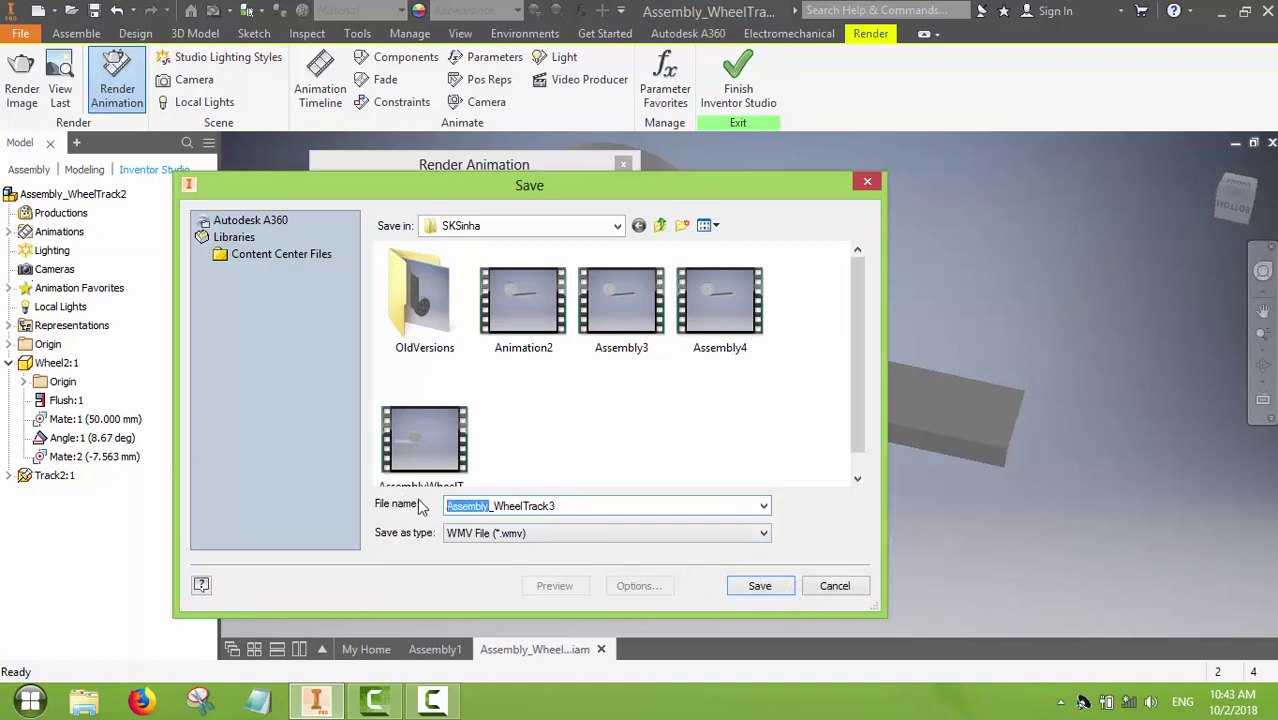
pyautogui.write('Animation')
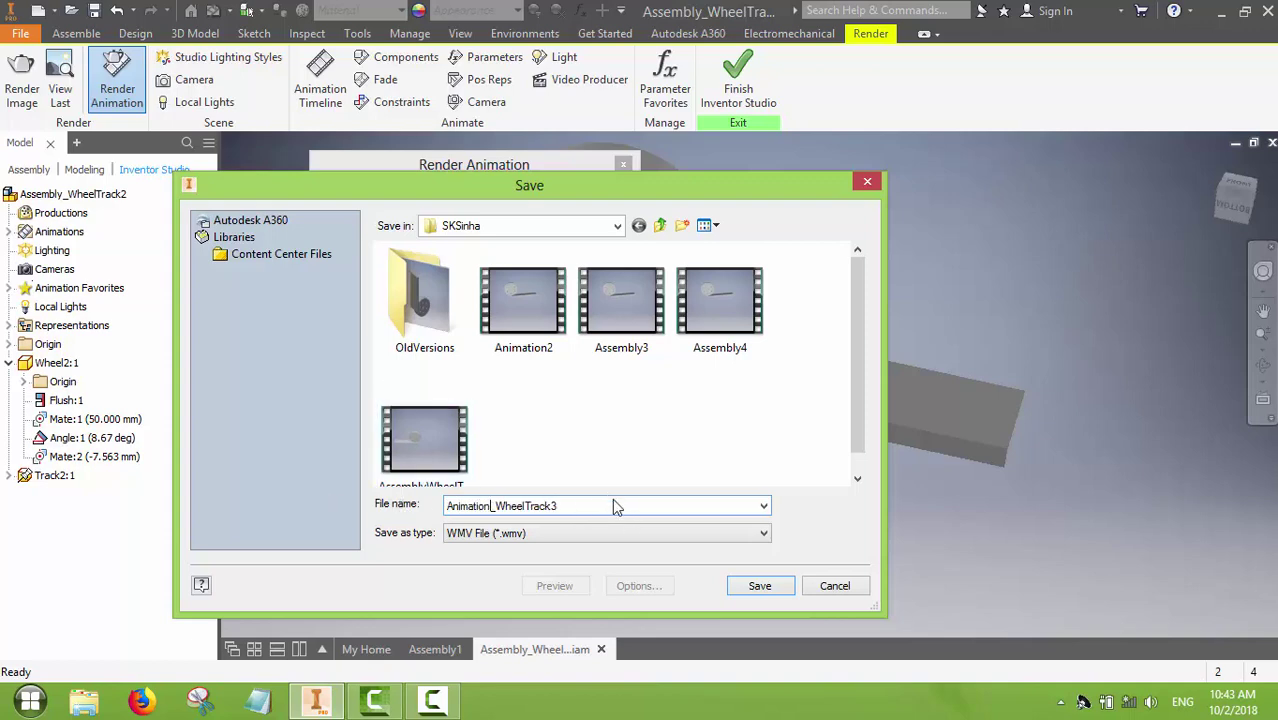
pyautogui.click(760, 587)
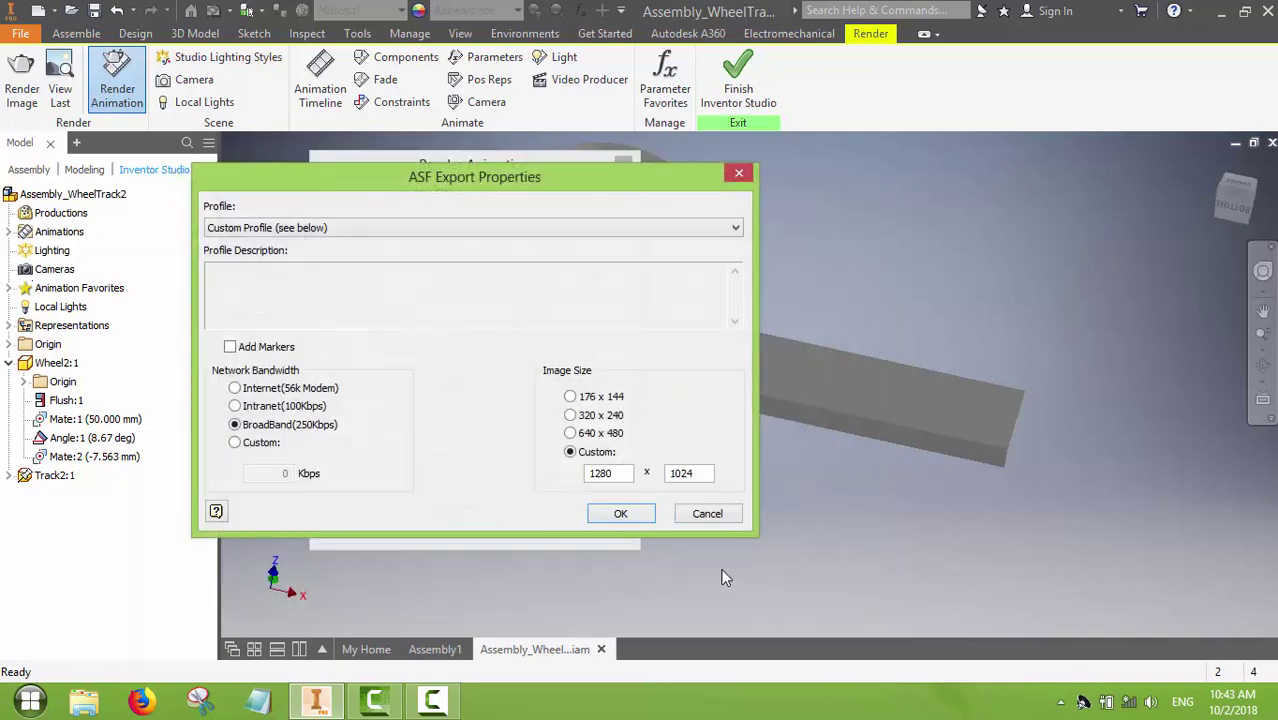
pyautogui.click(621, 514)
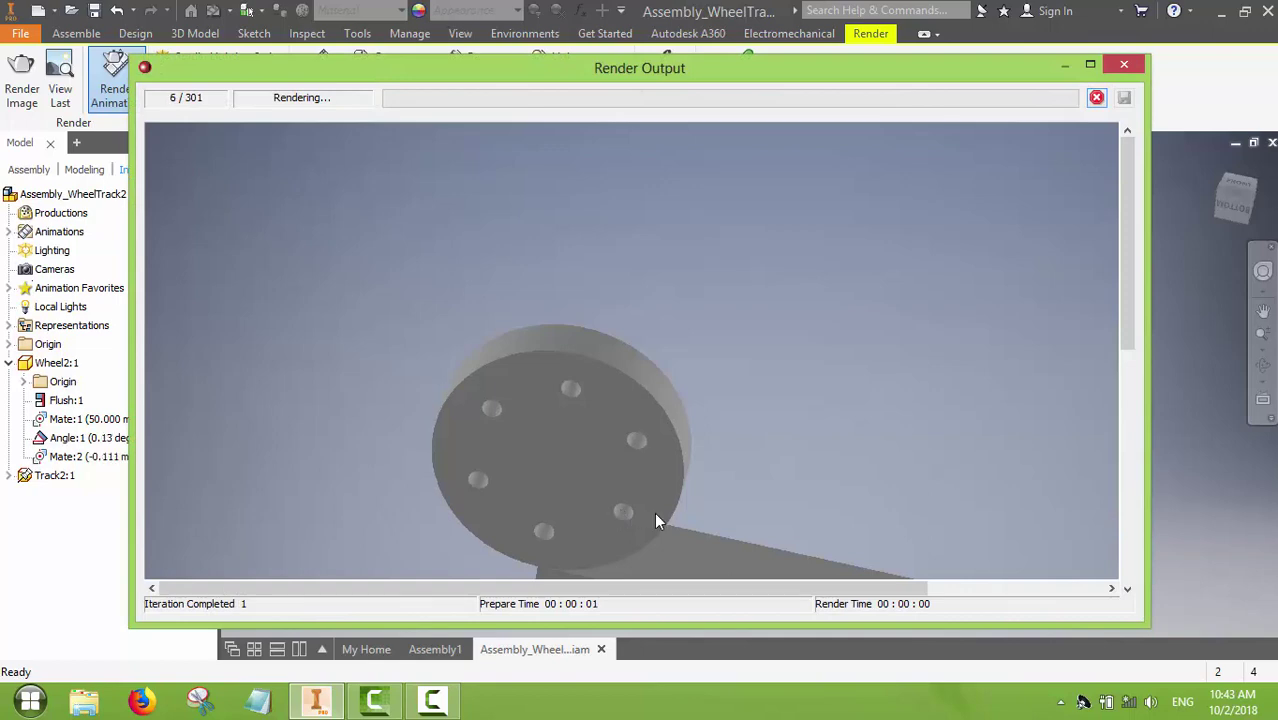
# Step: Watch the render in the maximized Render Output window, and close it together with the Render Animation settings
pyautogui.moveTo(1126, 290); pyautogui.dragTo(1133, 377)
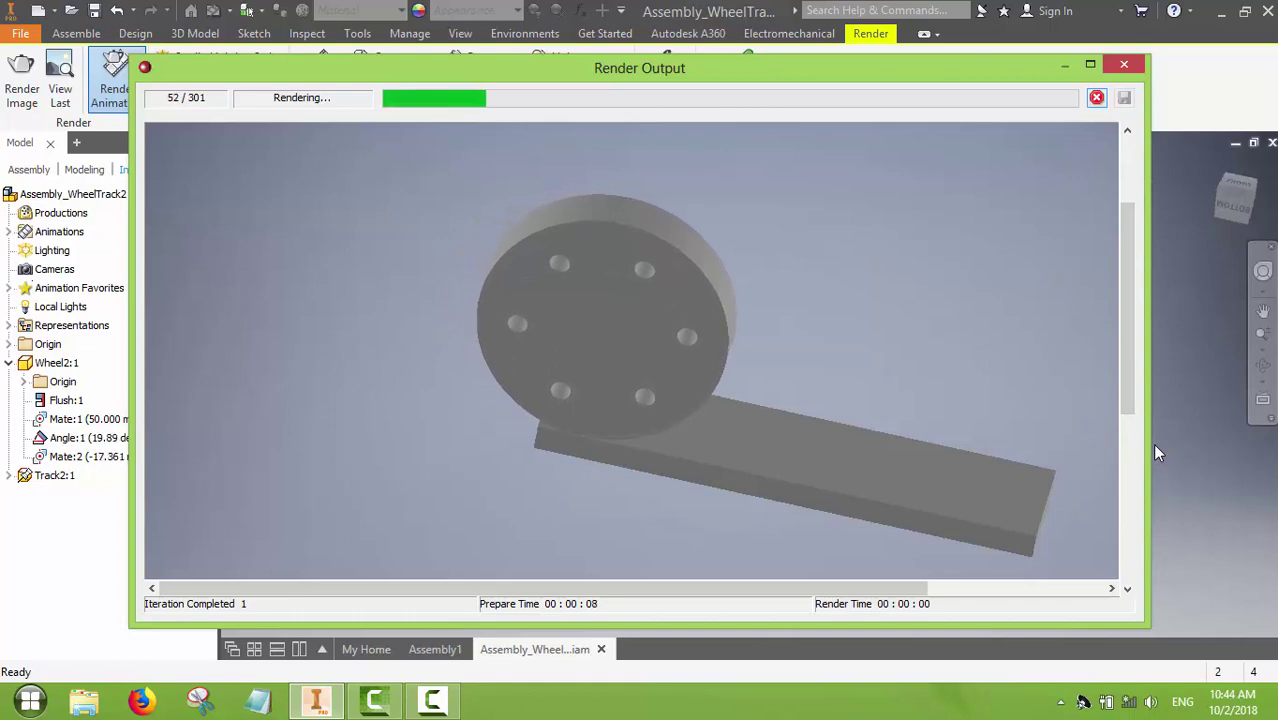
pyautogui.click(1090, 64)
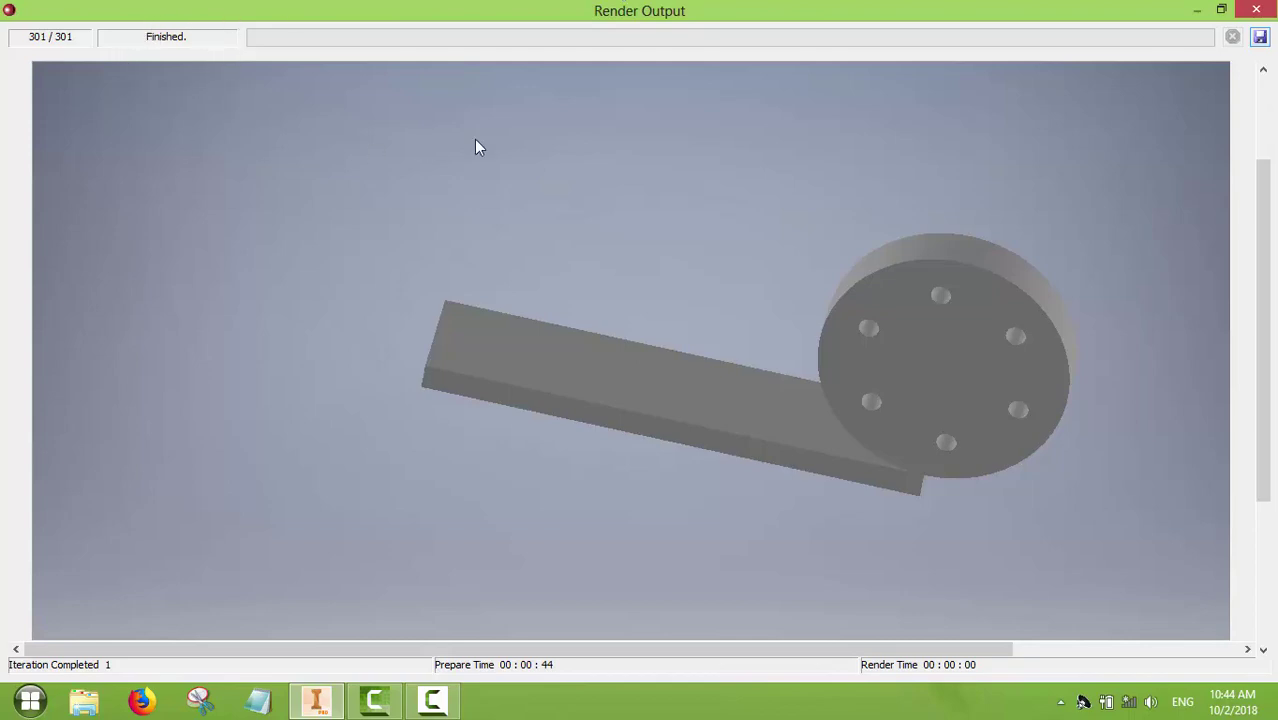
pyautogui.click(1256, 10)
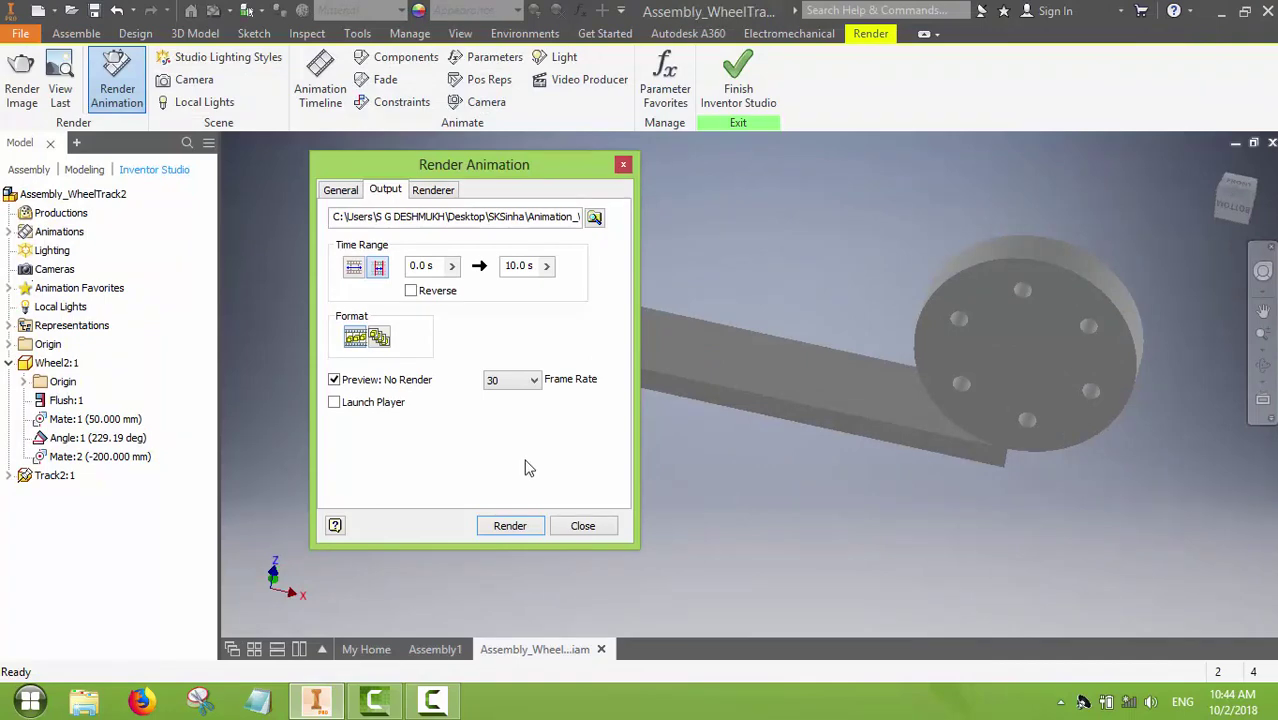
pyautogui.click(624, 164)
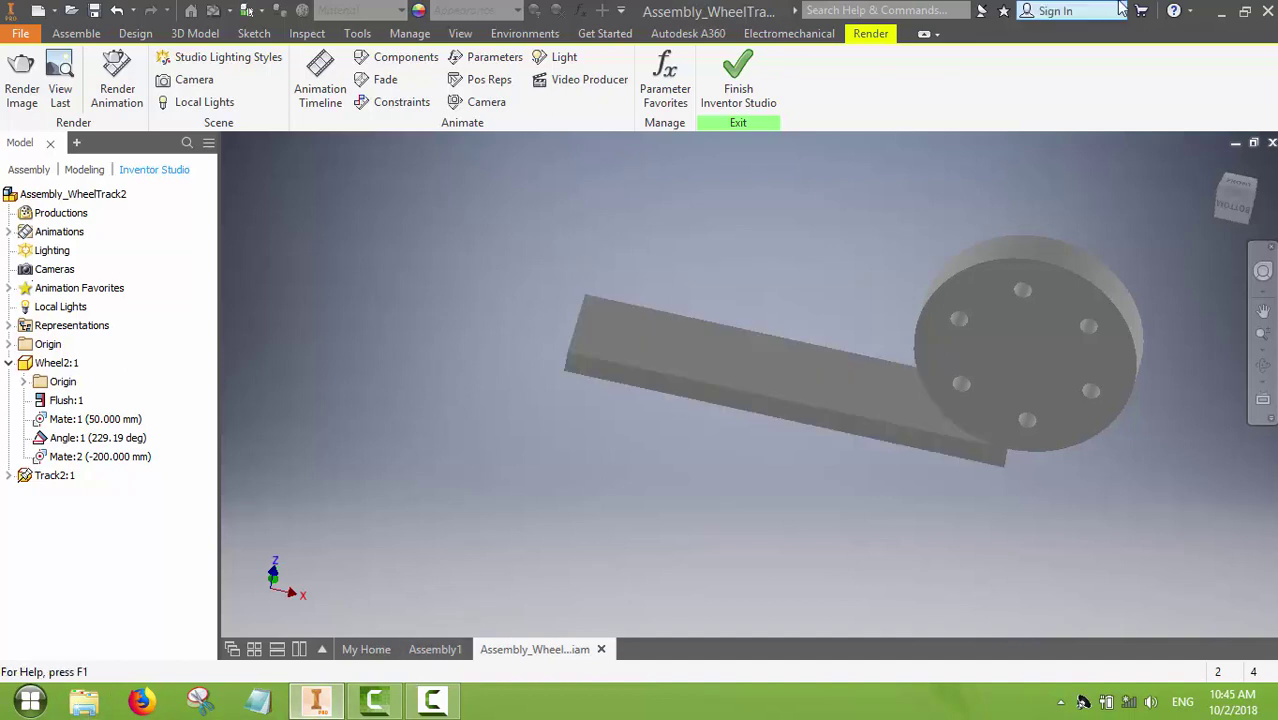
# Step: Minimize Inventor and open the desktop folder containing the rendered Animation_WheelTrack3 video
pyautogui.click(1221, 11)
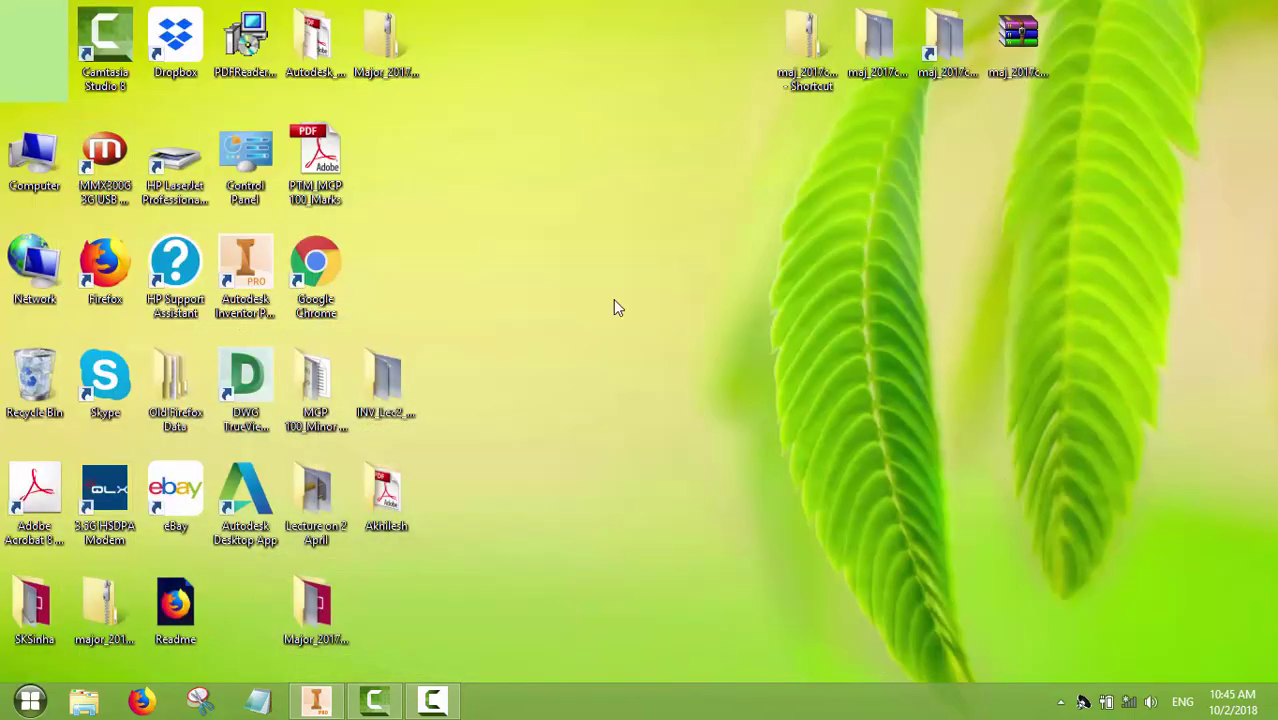
pyautogui.doubleClick(30, 625)
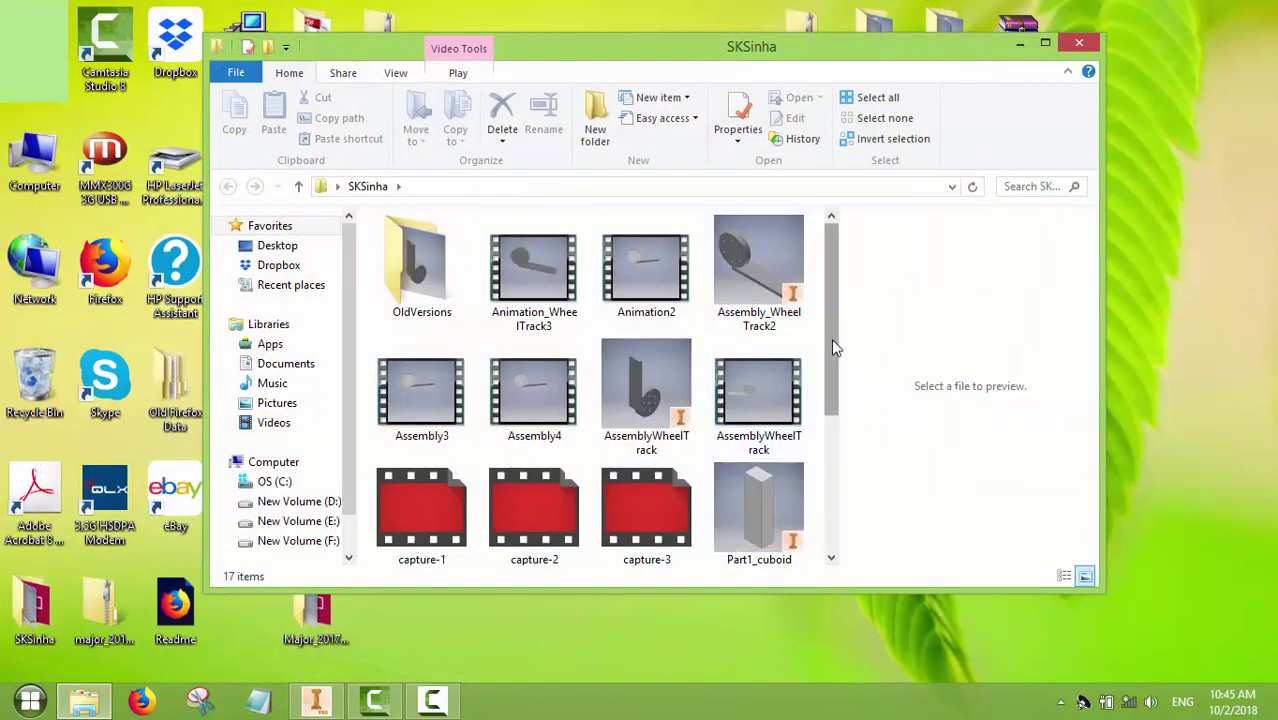
pyautogui.moveTo(833, 348); pyautogui.dragTo(830, 309)
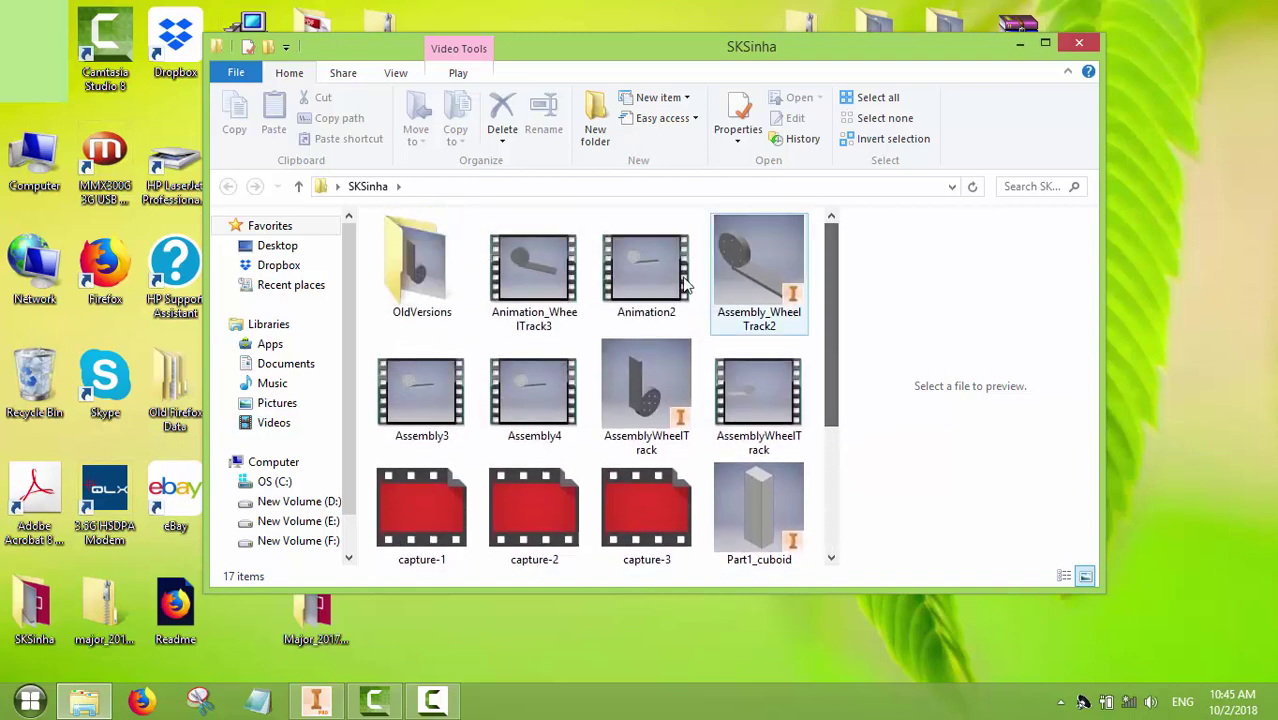